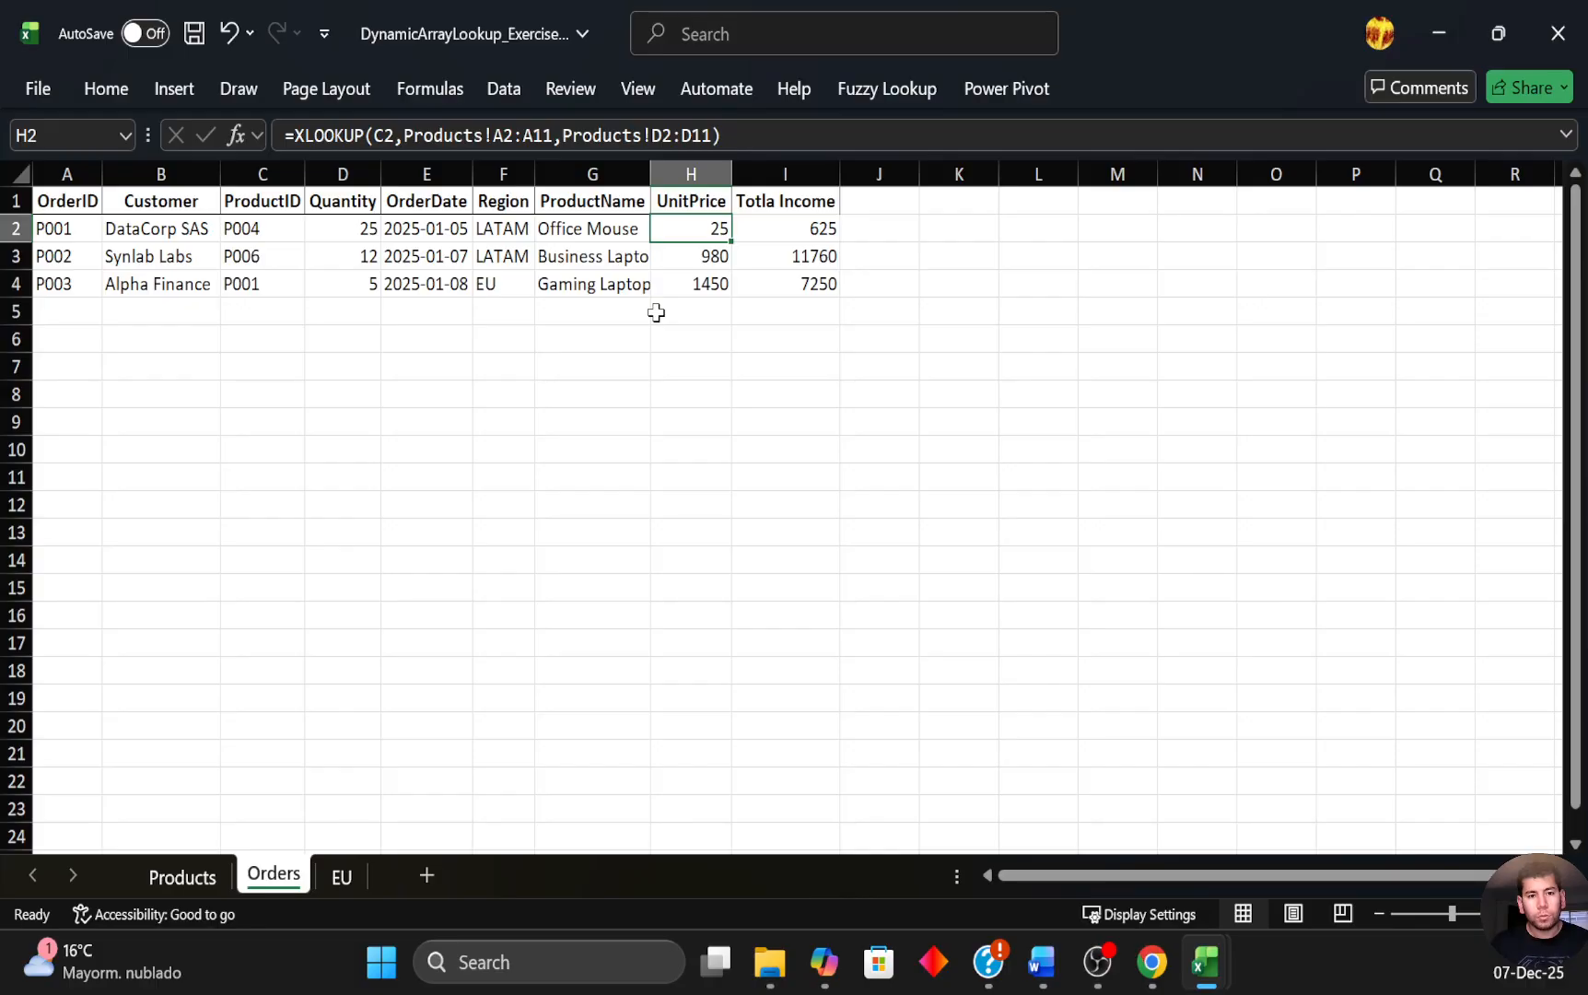
Examine the formulas in row 2 of the Orders and EU sheets and the product list on the Products sheet.
key(Left)
key(Right)
key(Right)
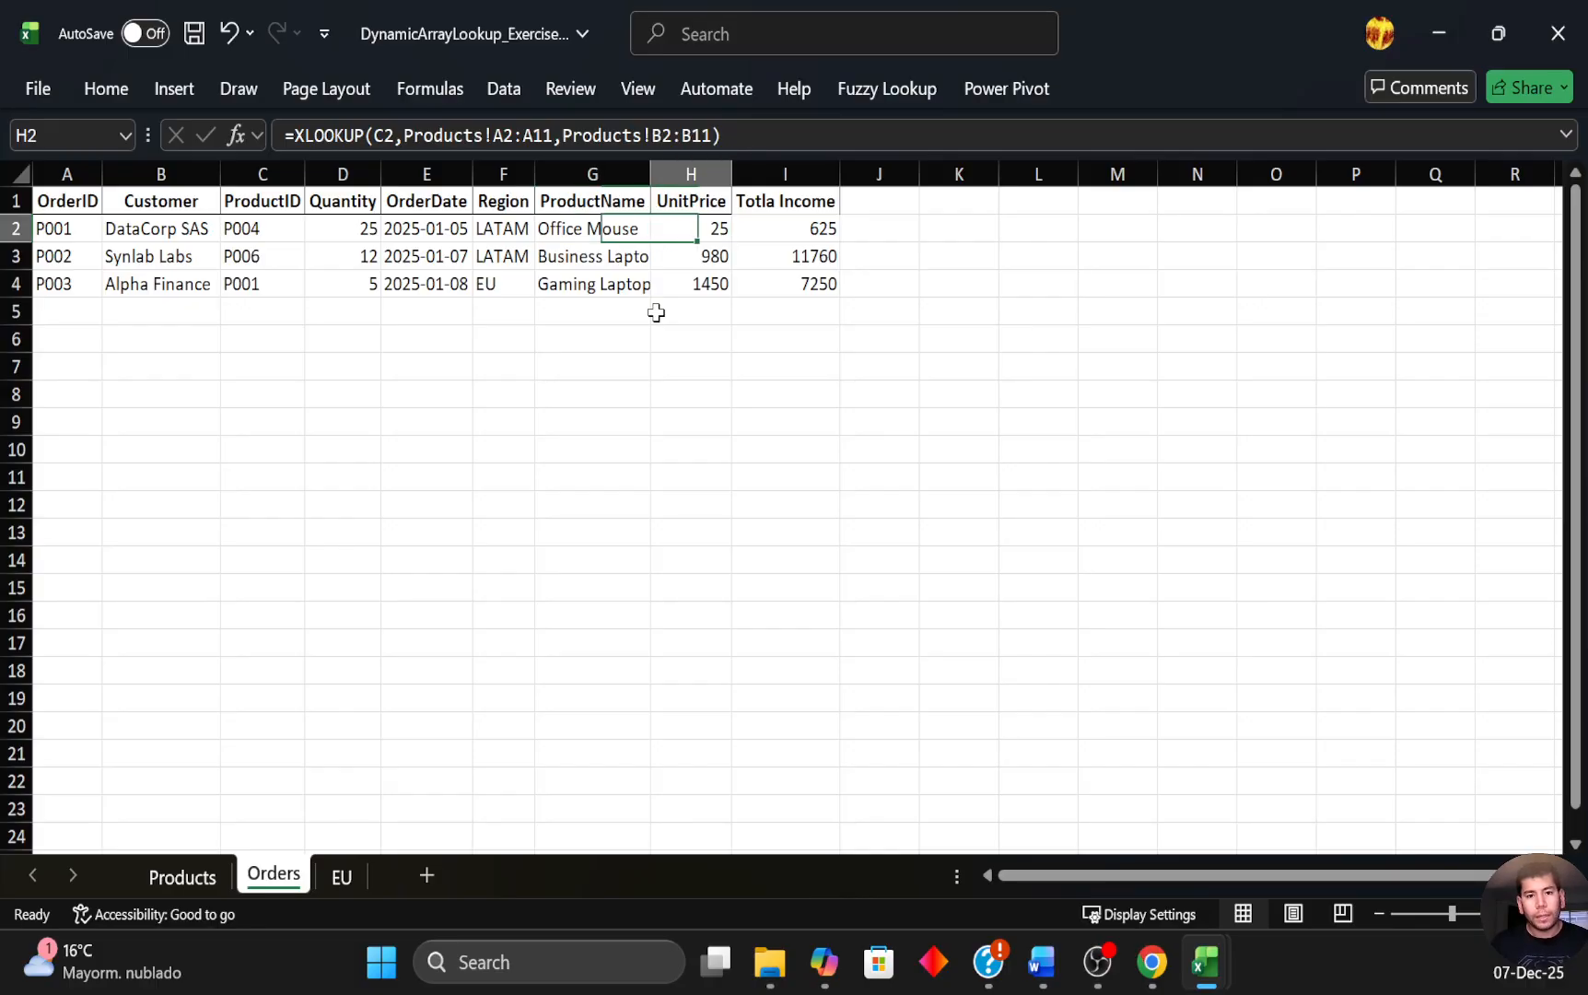
key(ctrl+Page_Down)
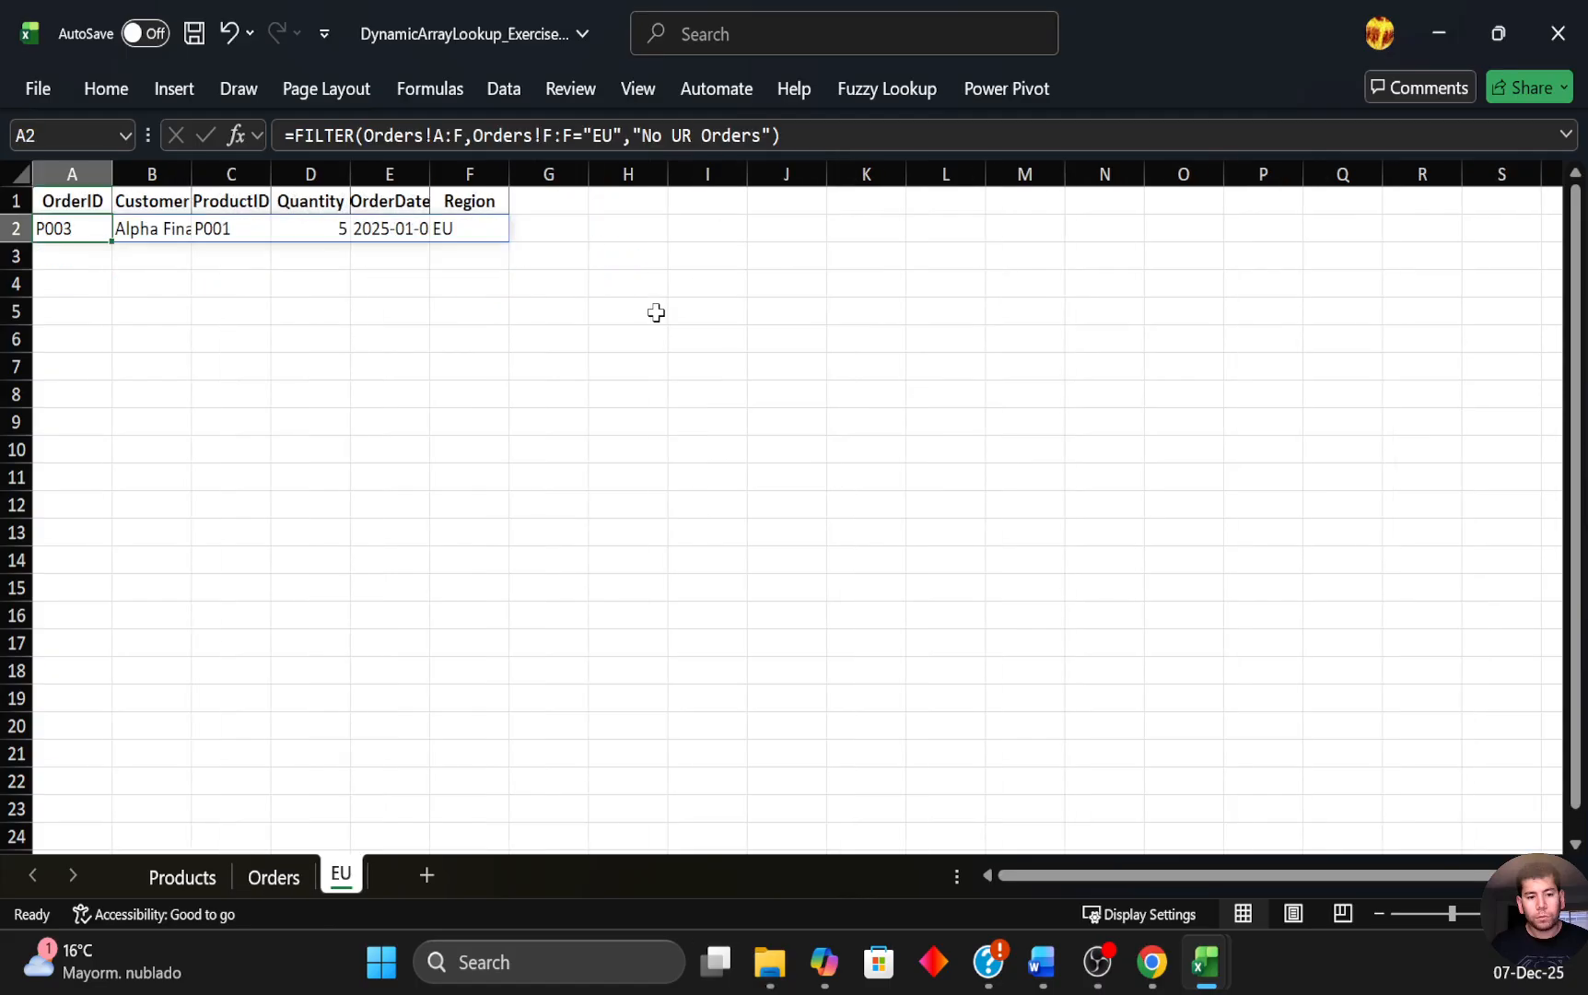
key(Up)
key(Right)
key(Down)
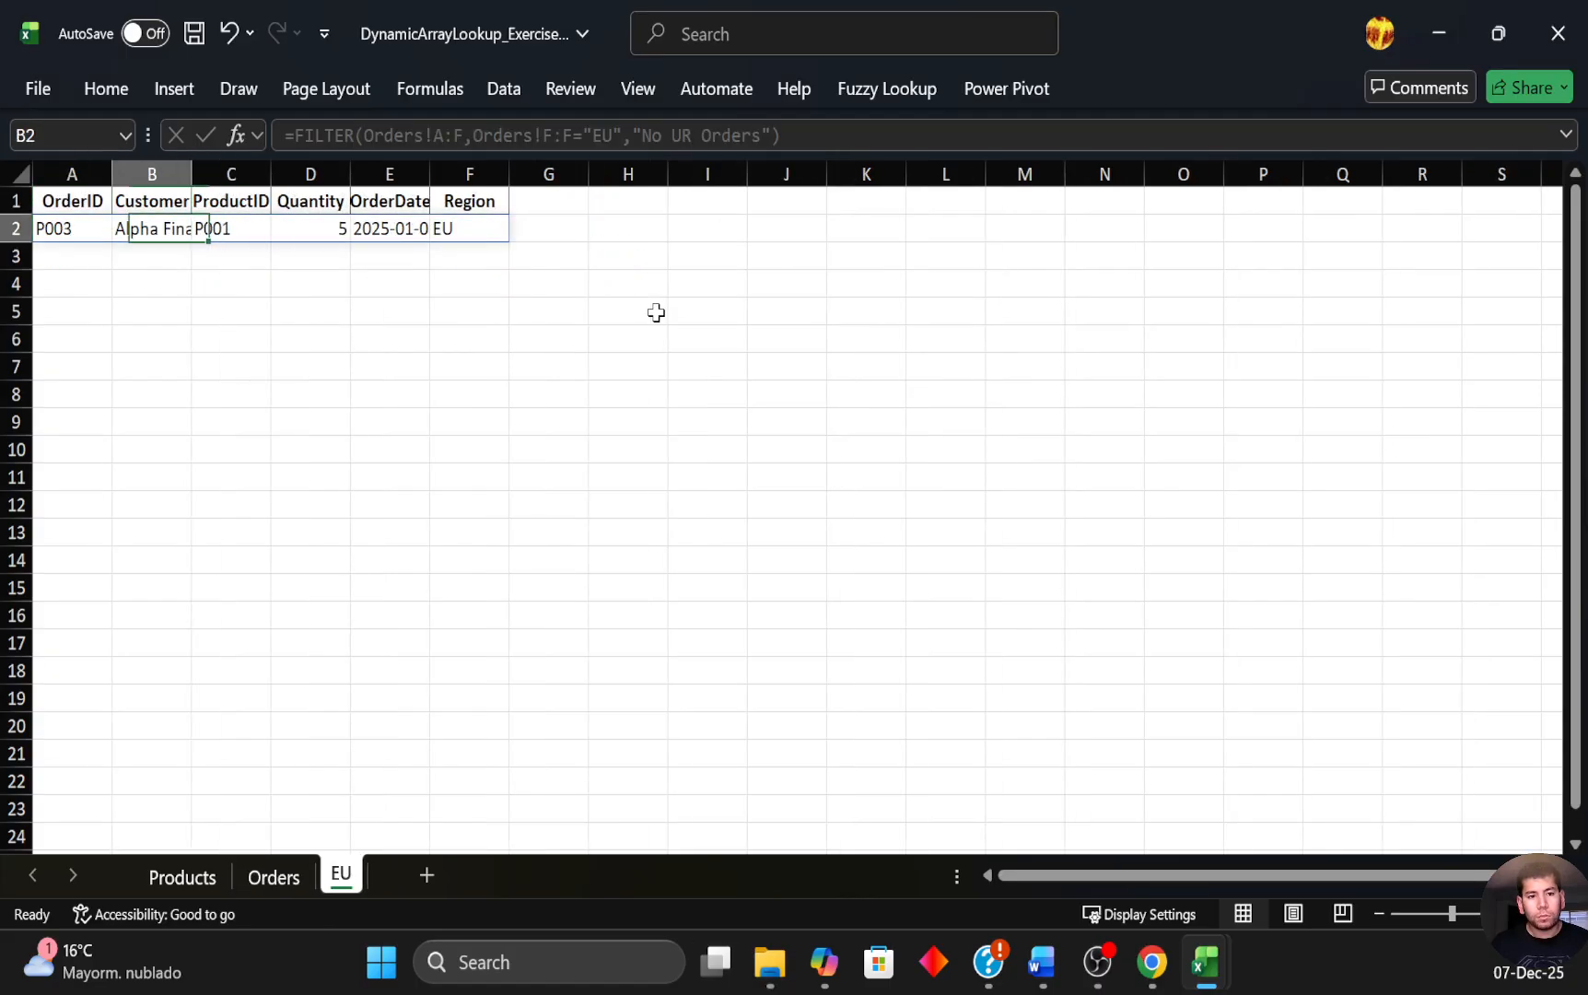
key(Right)
key(Left)
key(Right)
key(Right)
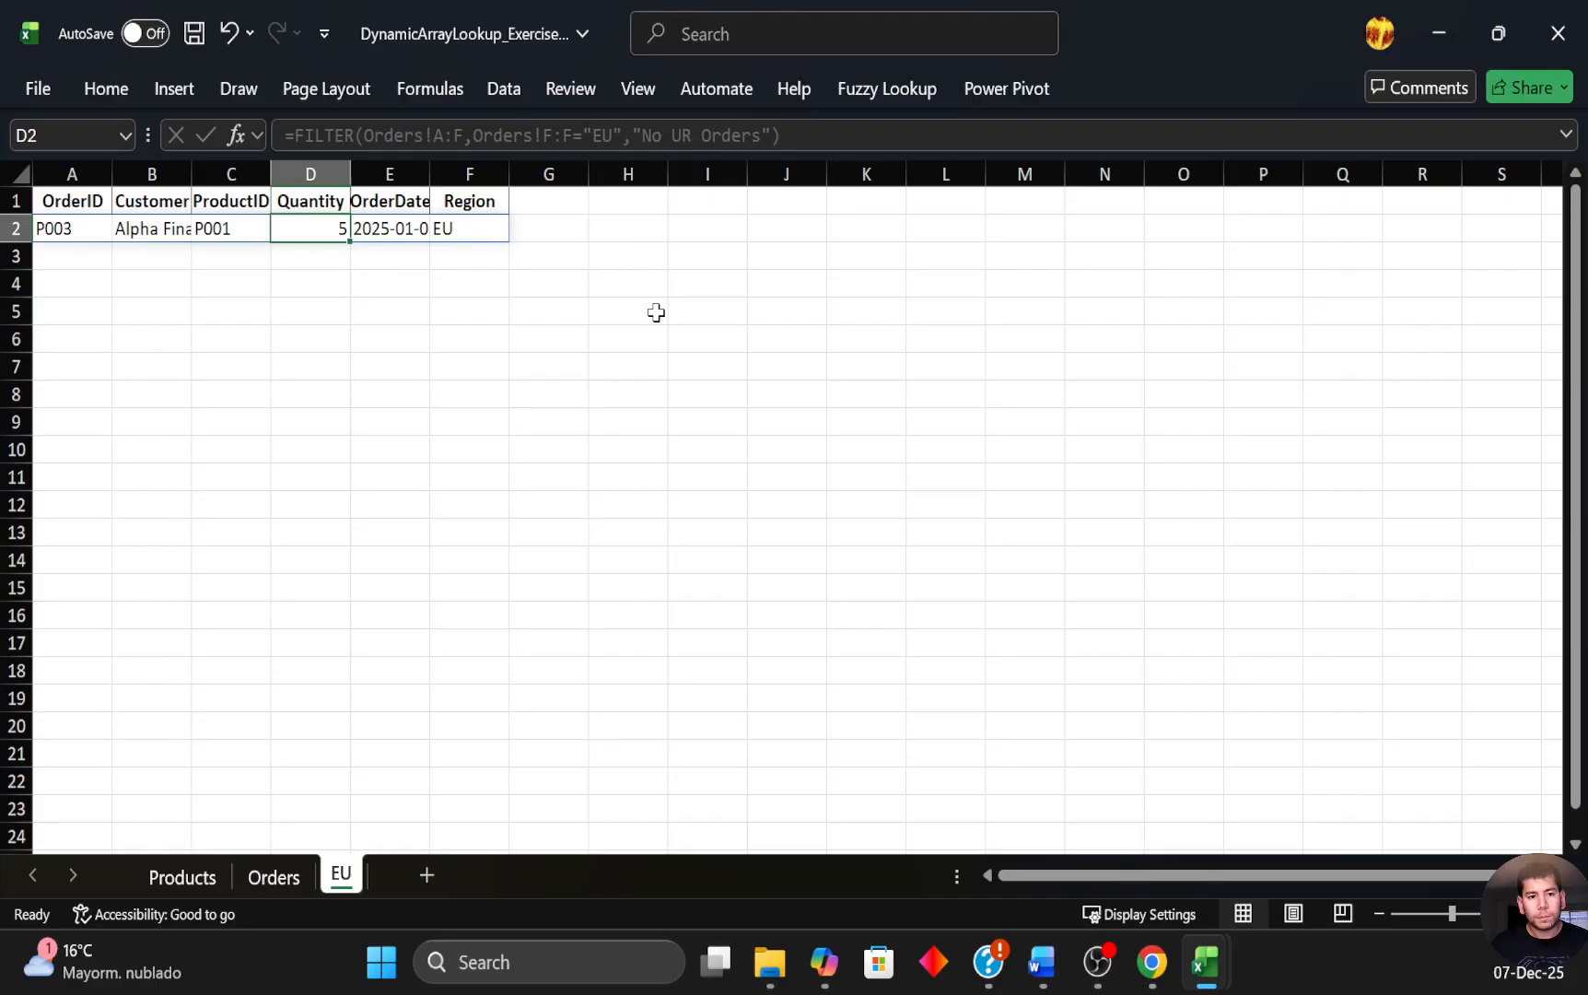
key(ctrl+Page_Up)
key(ctrl+Page_Up)
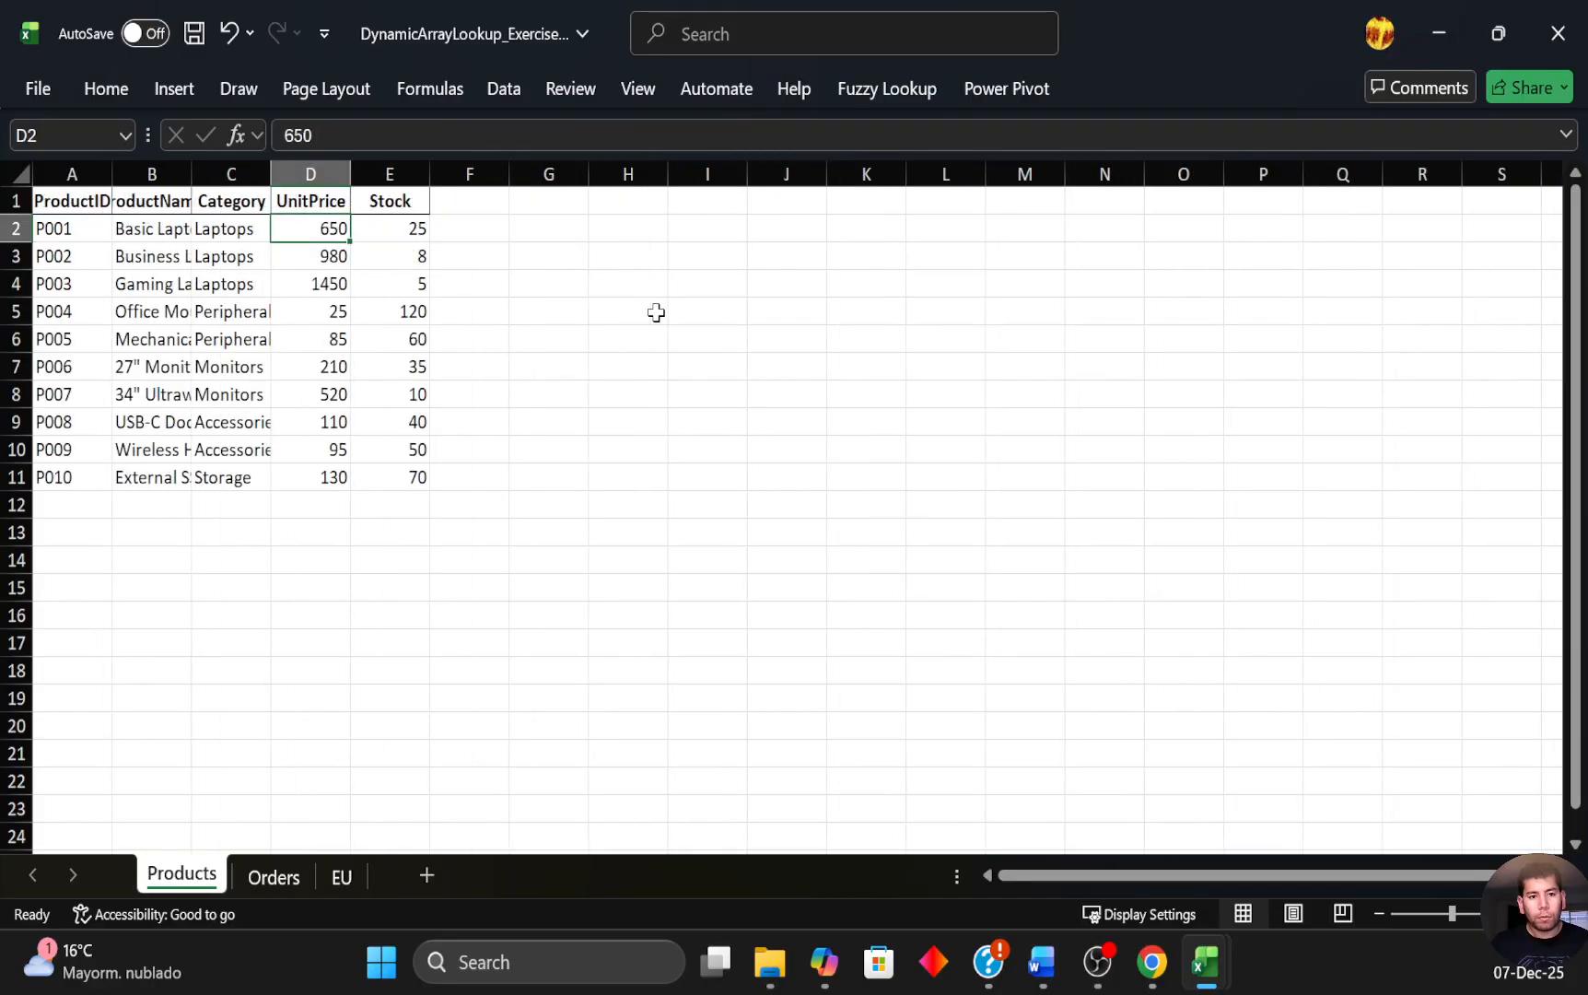
key(Left)
key(Left)
key(Left)
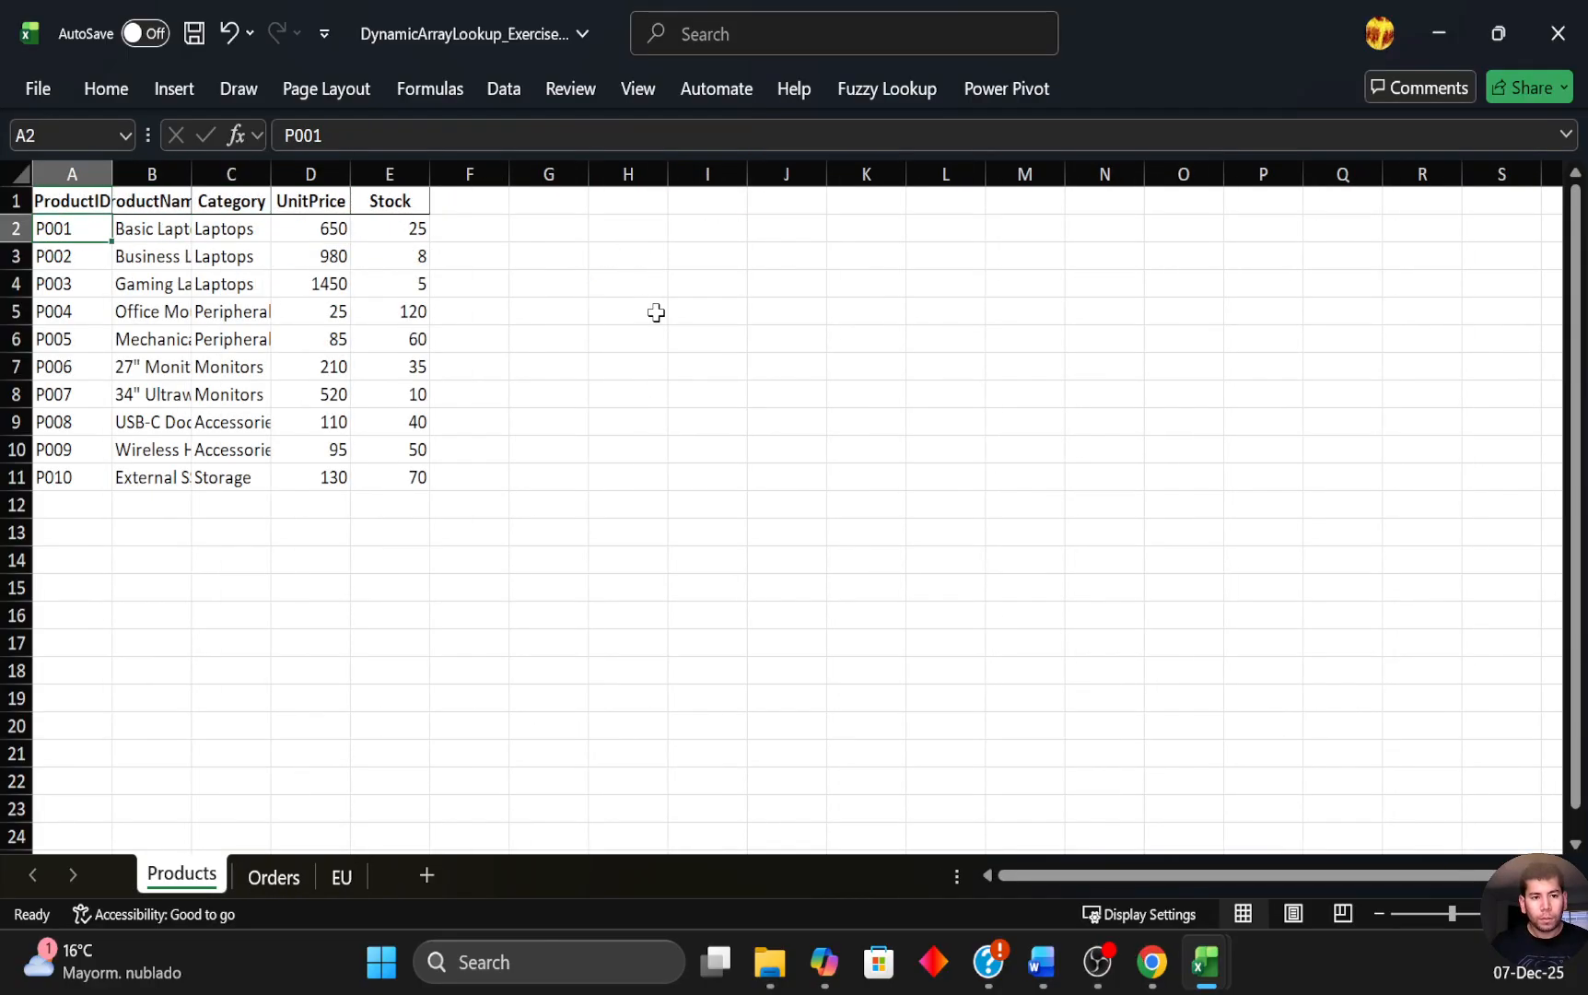
Clear the ProductName formula from cell G2 on the Orders sheet.
key(ctrl+Page_Down)
key(Left)
key(Left)
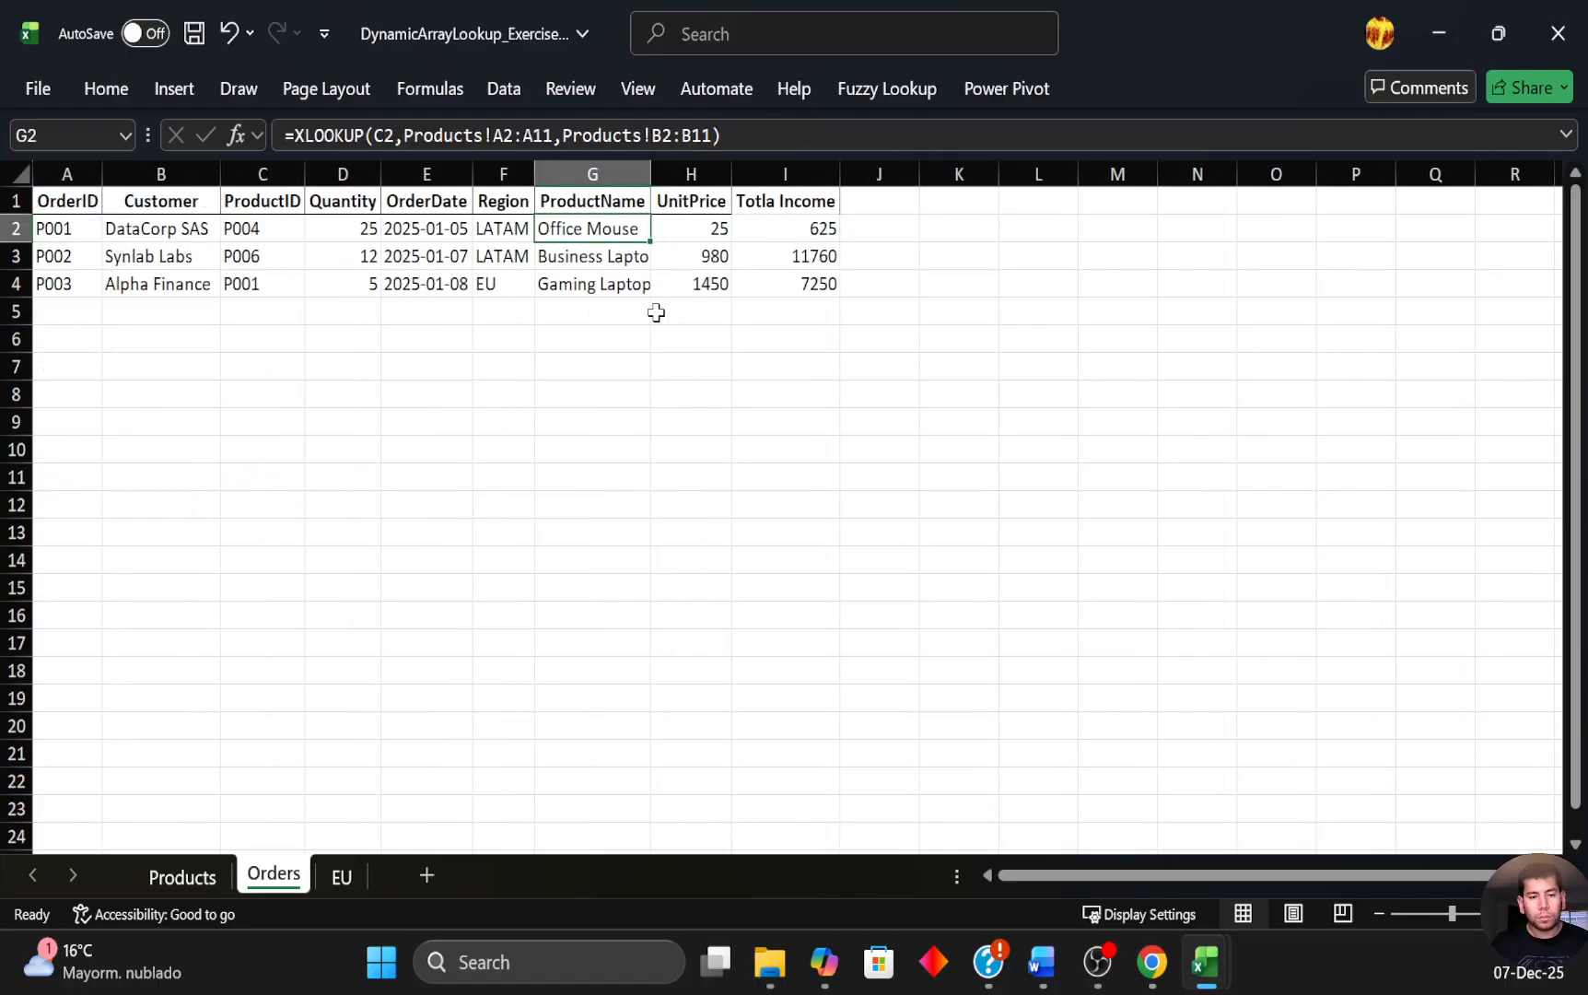
key(Delete)
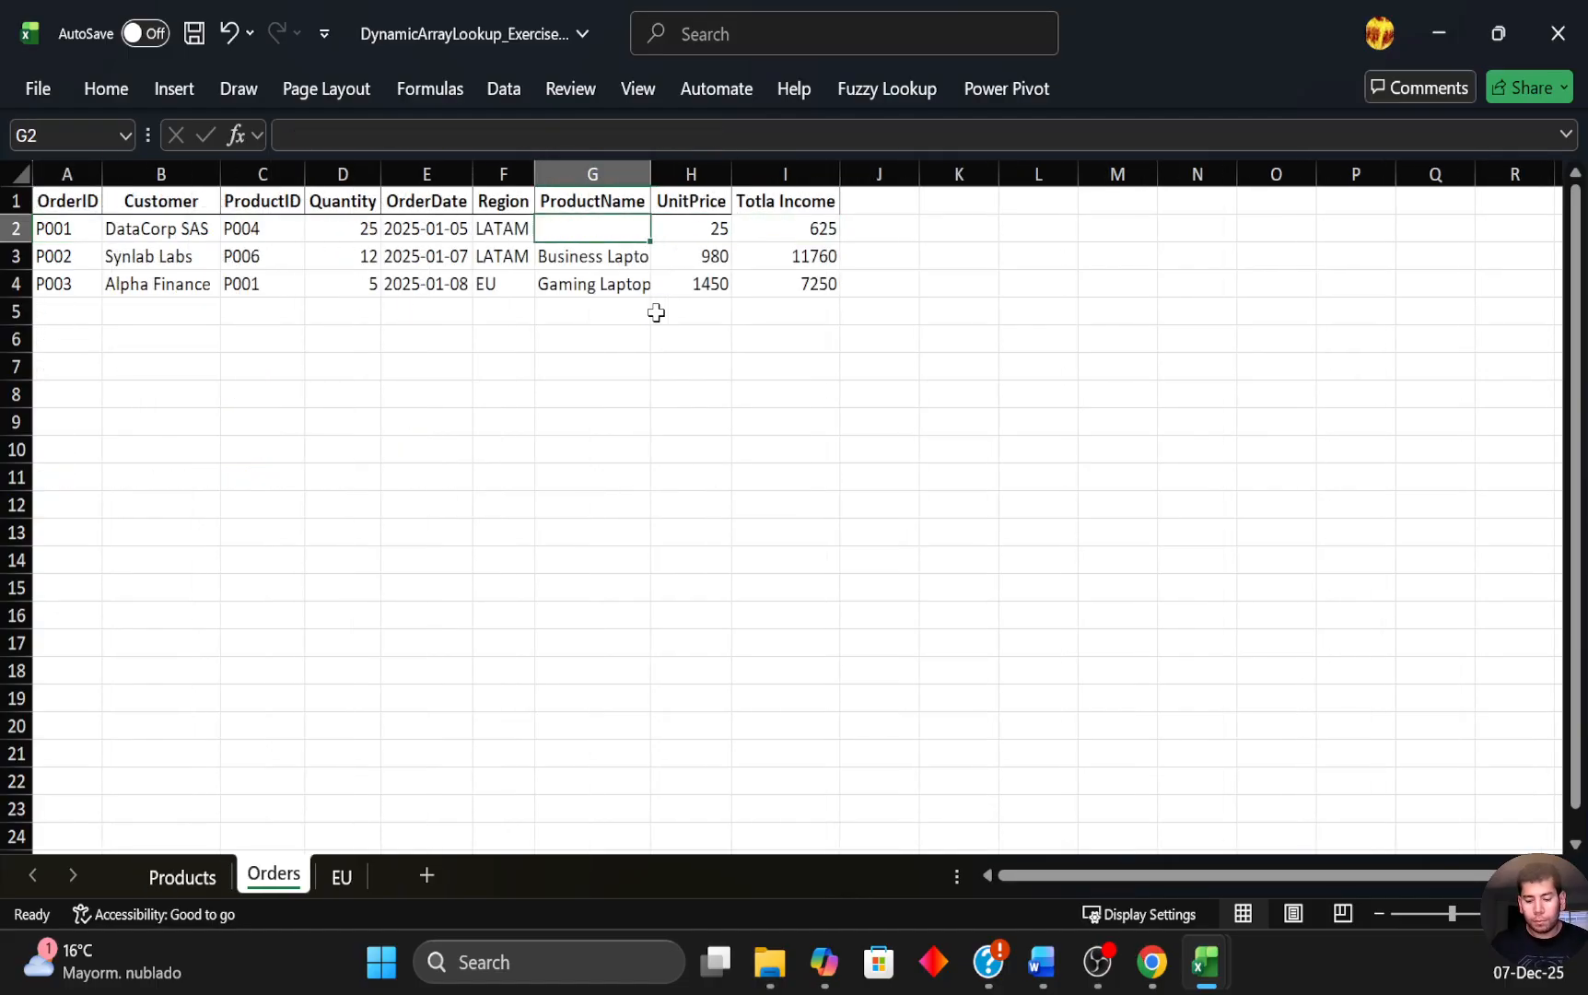
Begin an XLOOKUP formula in G2 with the order's ProductID in C2 as the lookup value.
text(=x)
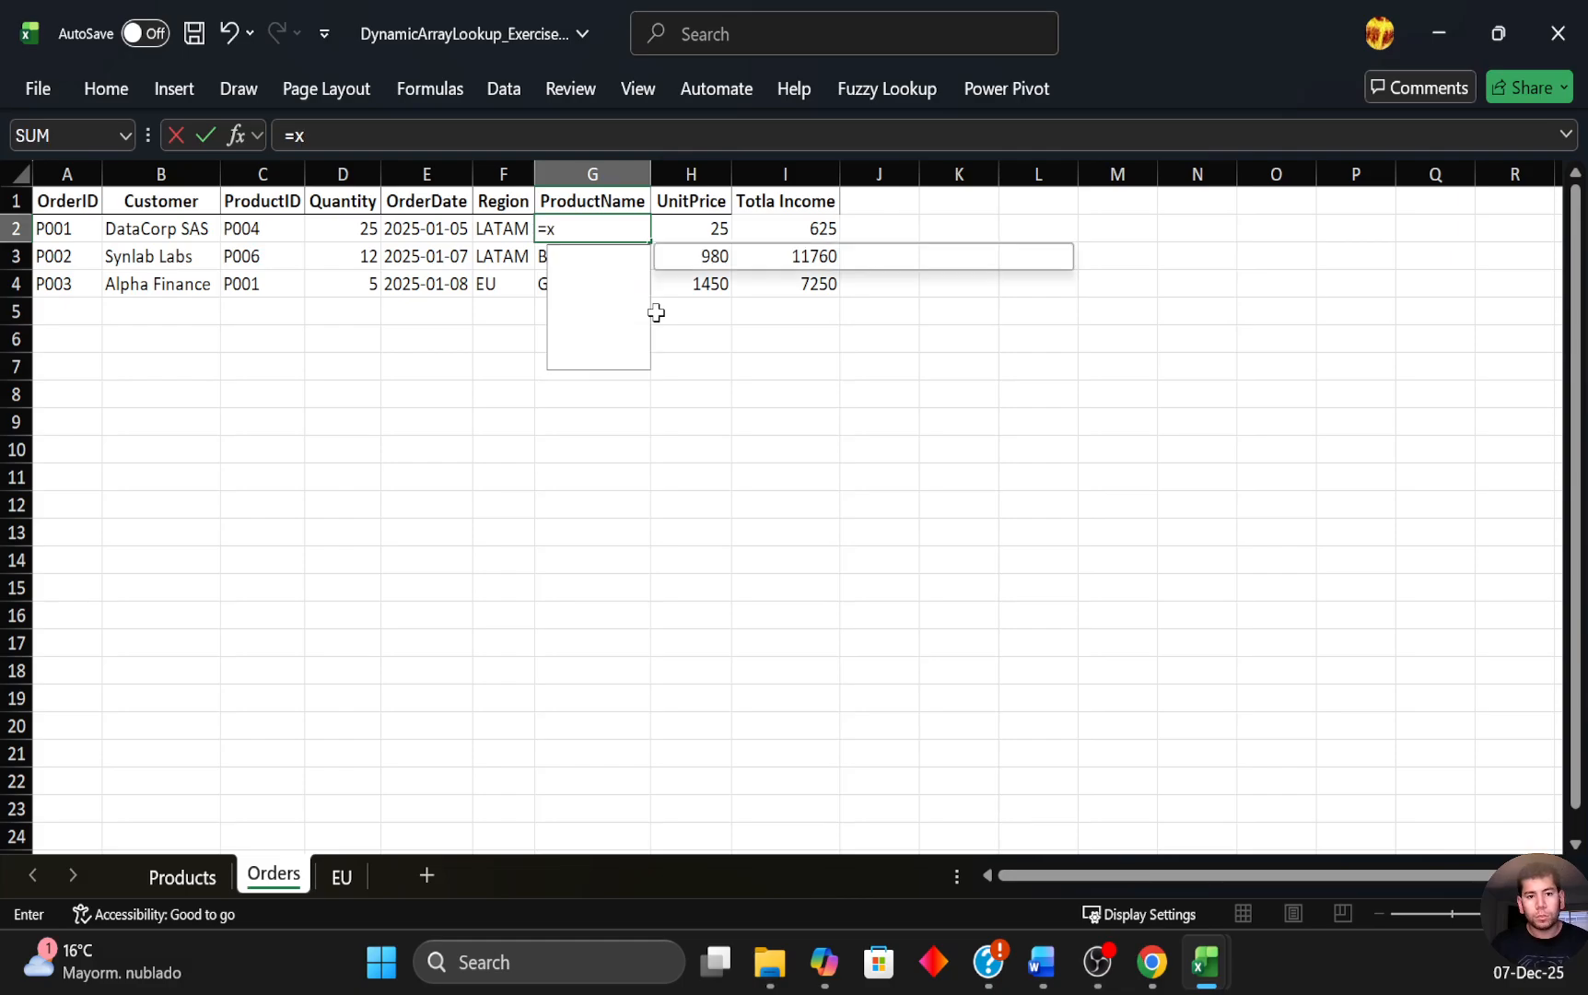
text(look)
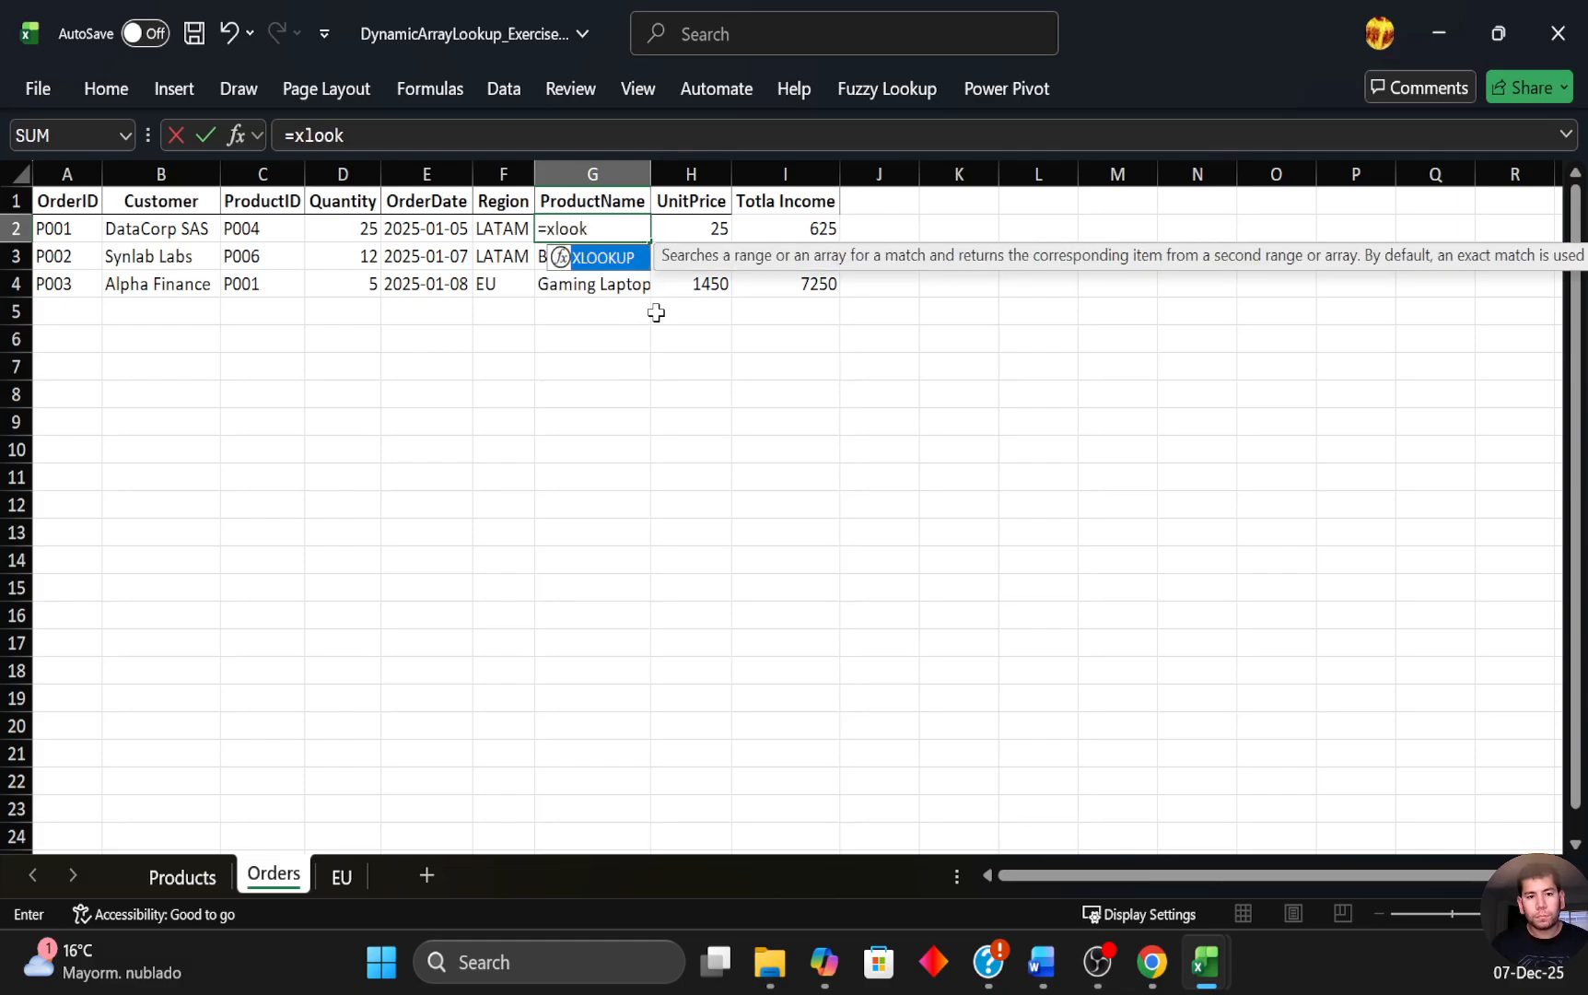
text(up)
key(BackSpace)
text(up)
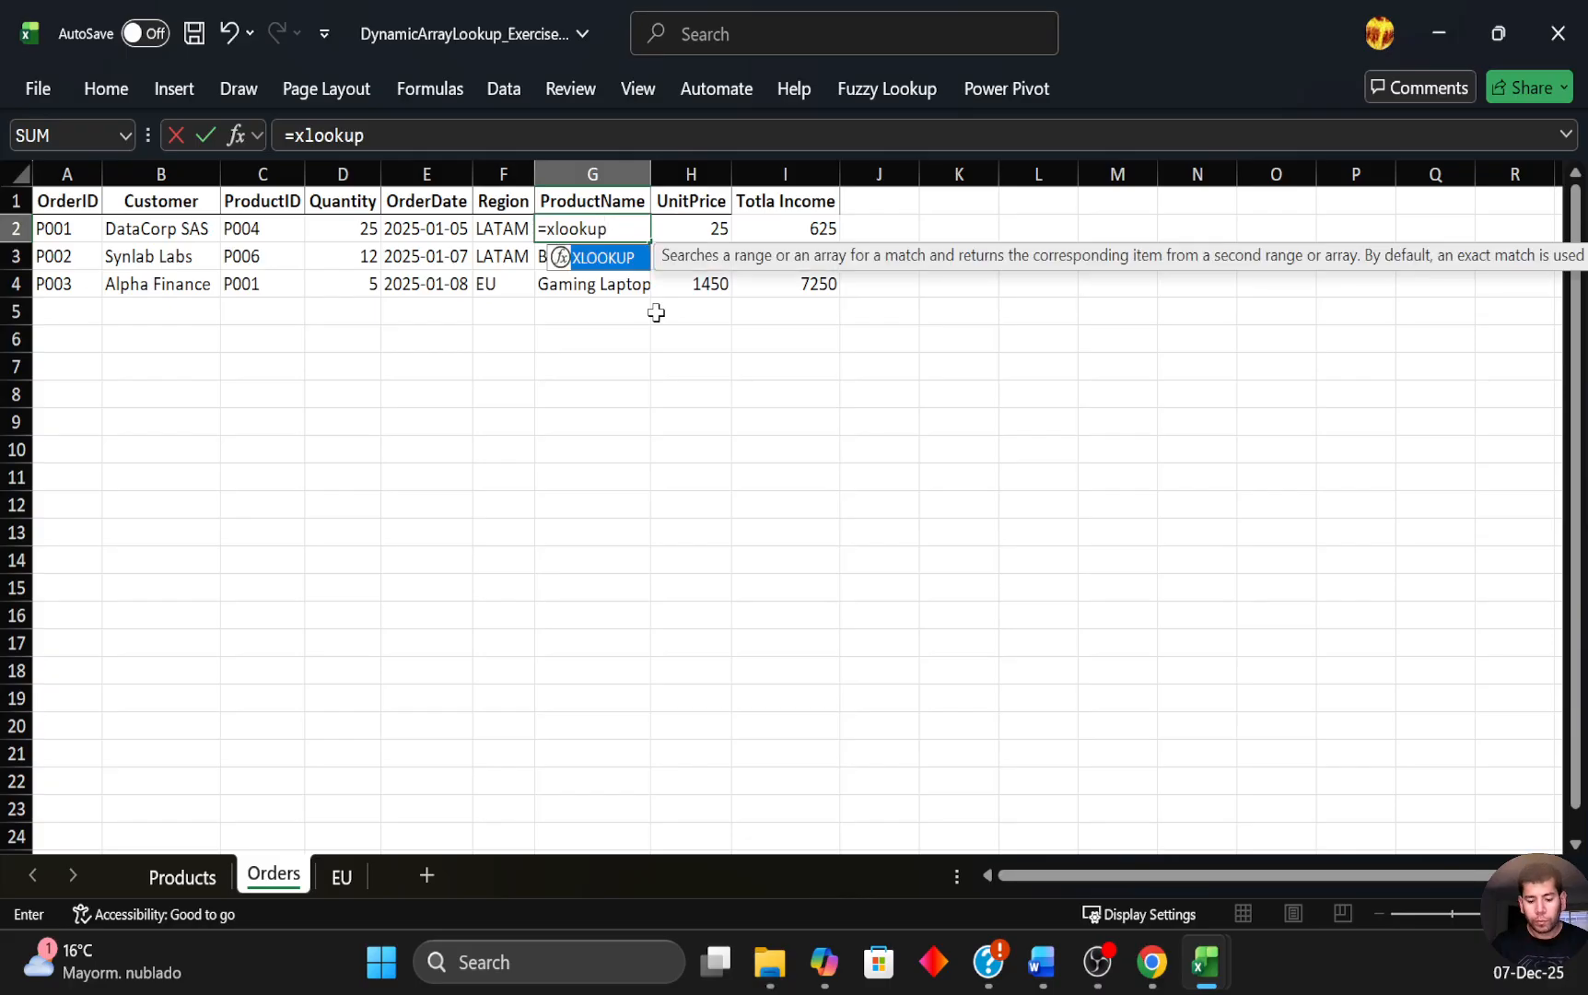
text(()
key(Left)
key(Left)
key(Left)
key(Left)
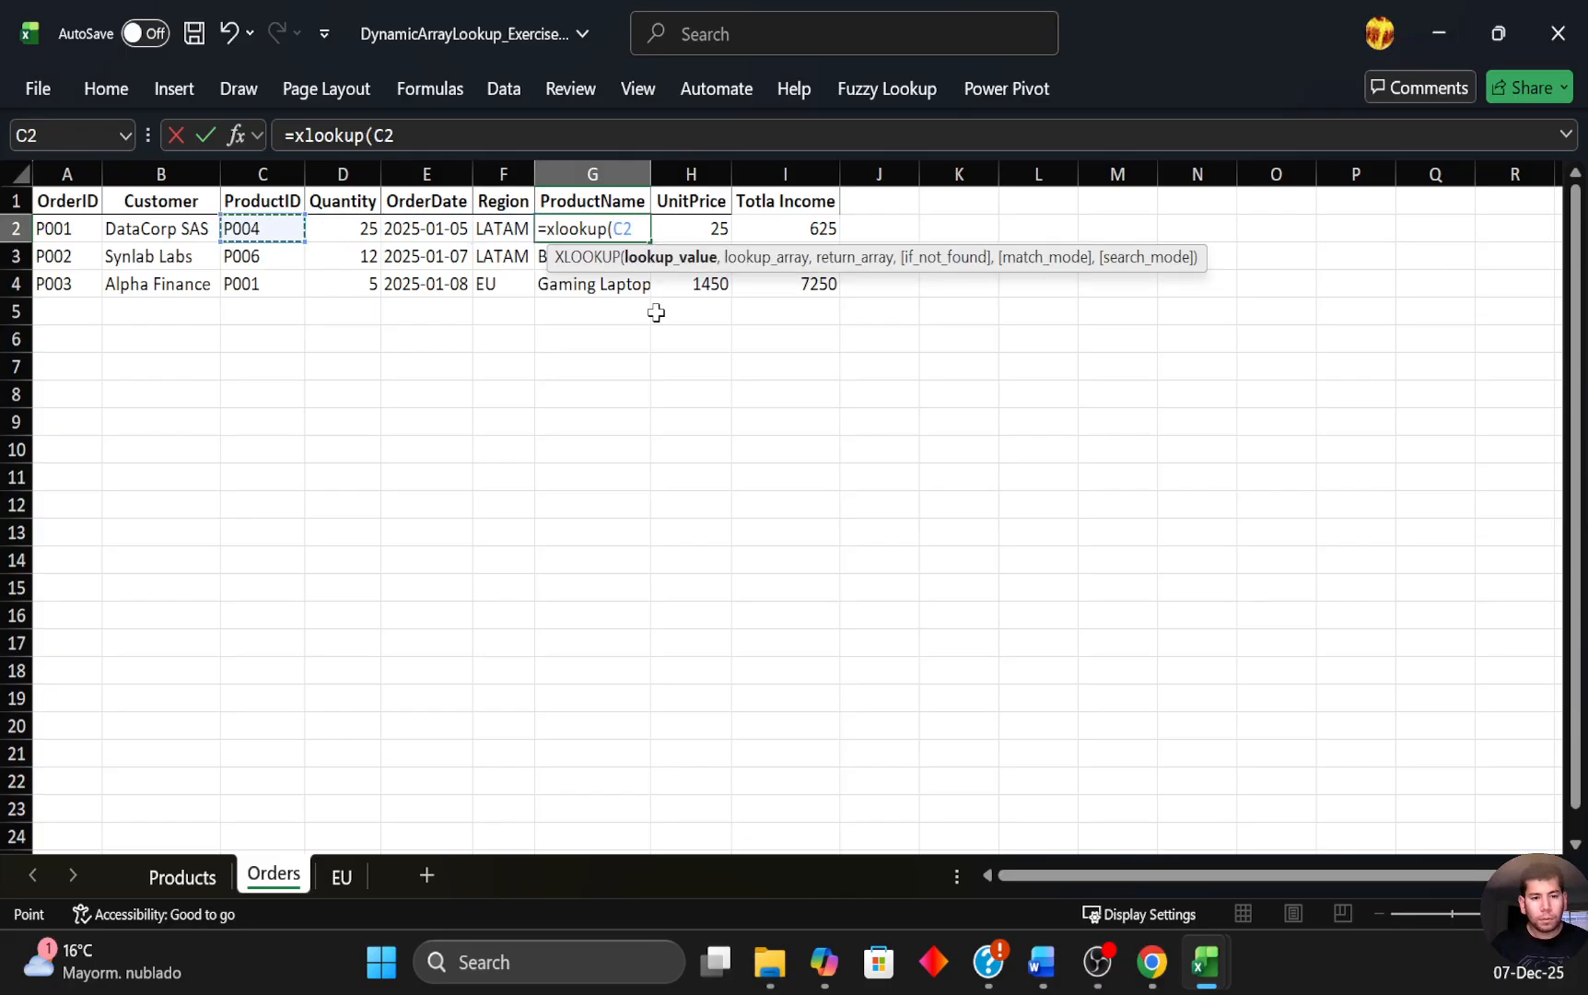
text(,)
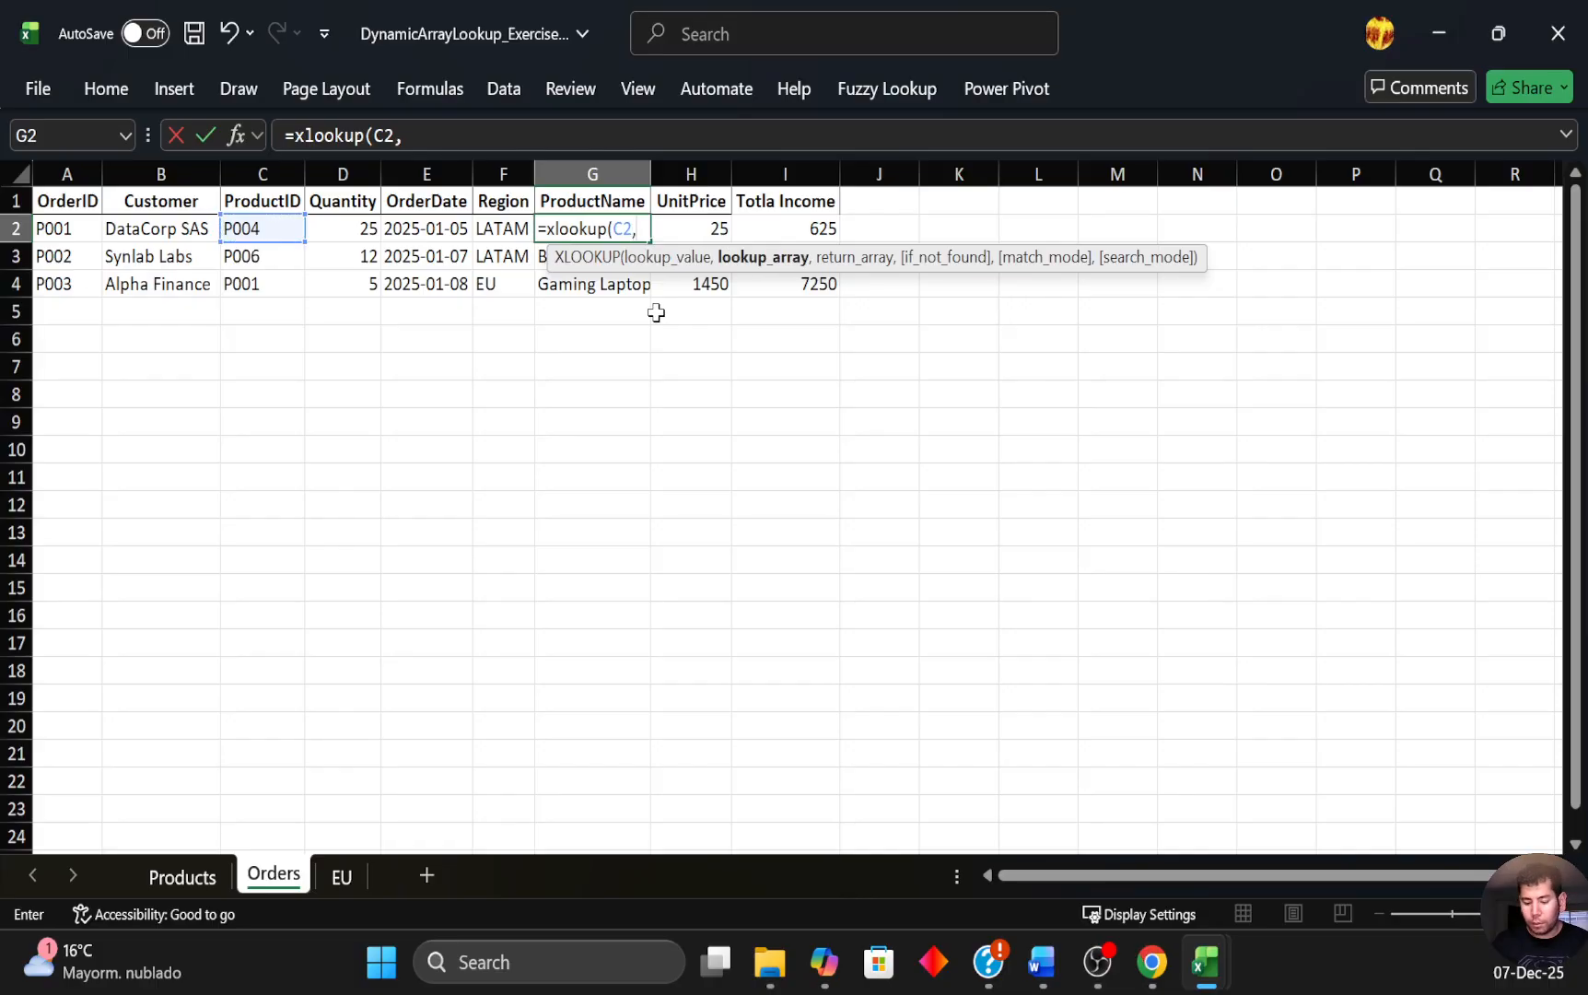
Set the formula's lookup array to the product IDs in Products!A2:A11.
key(ctrl+Page_Up)
key(Down)
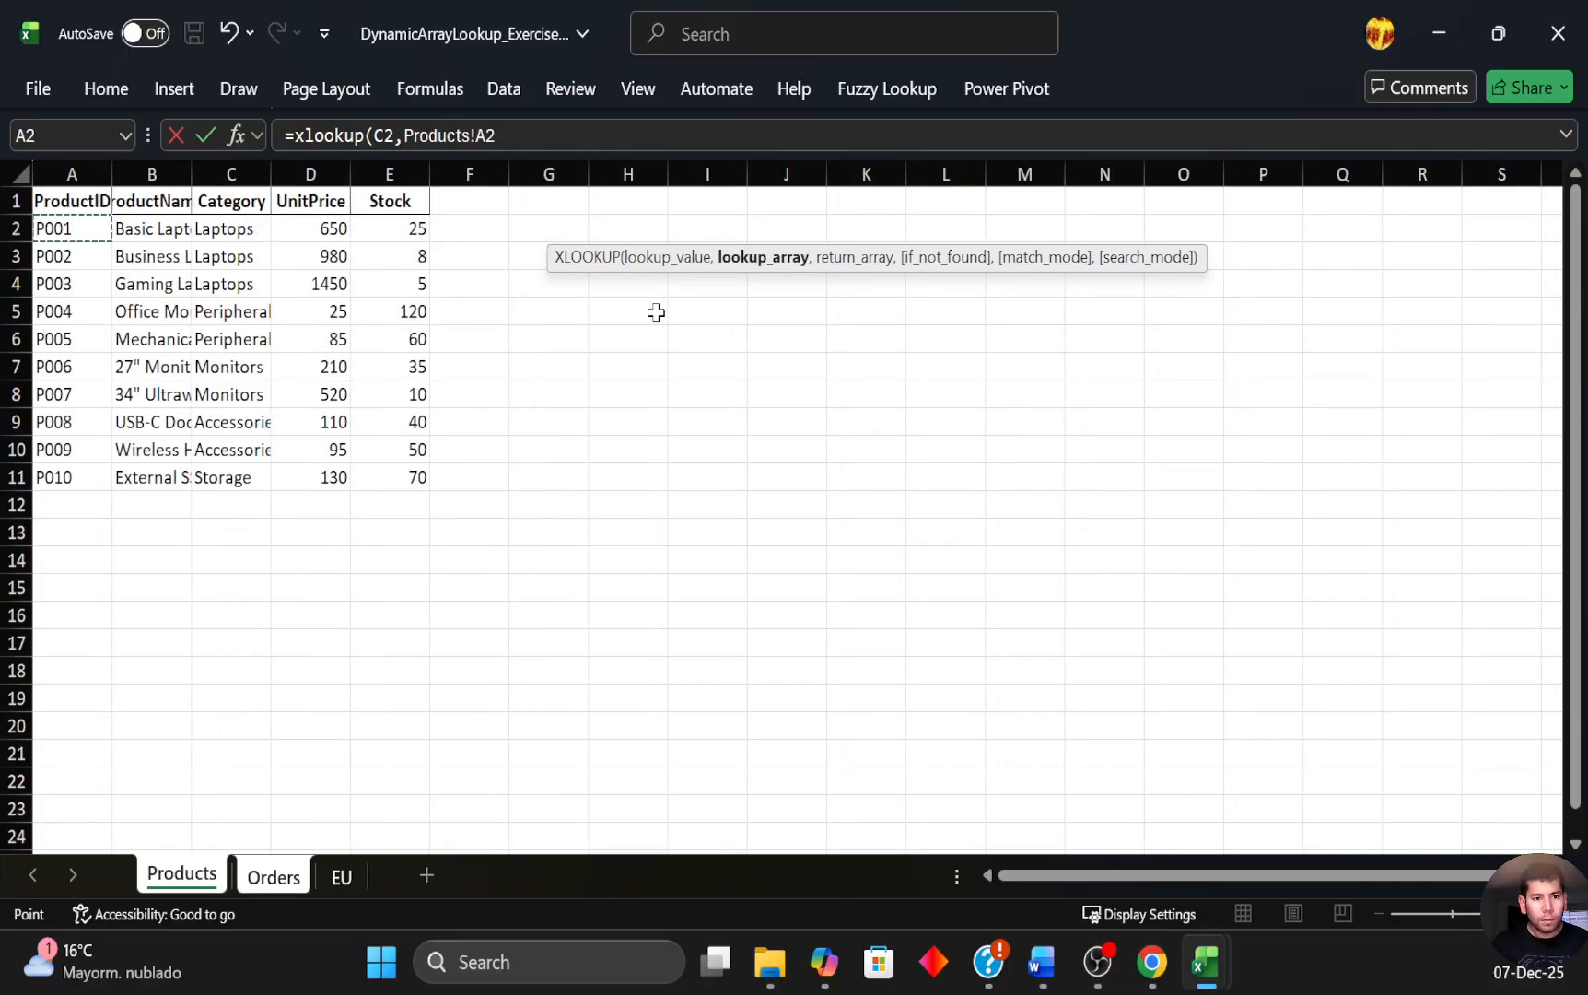
key(ctrl+shift+Down)
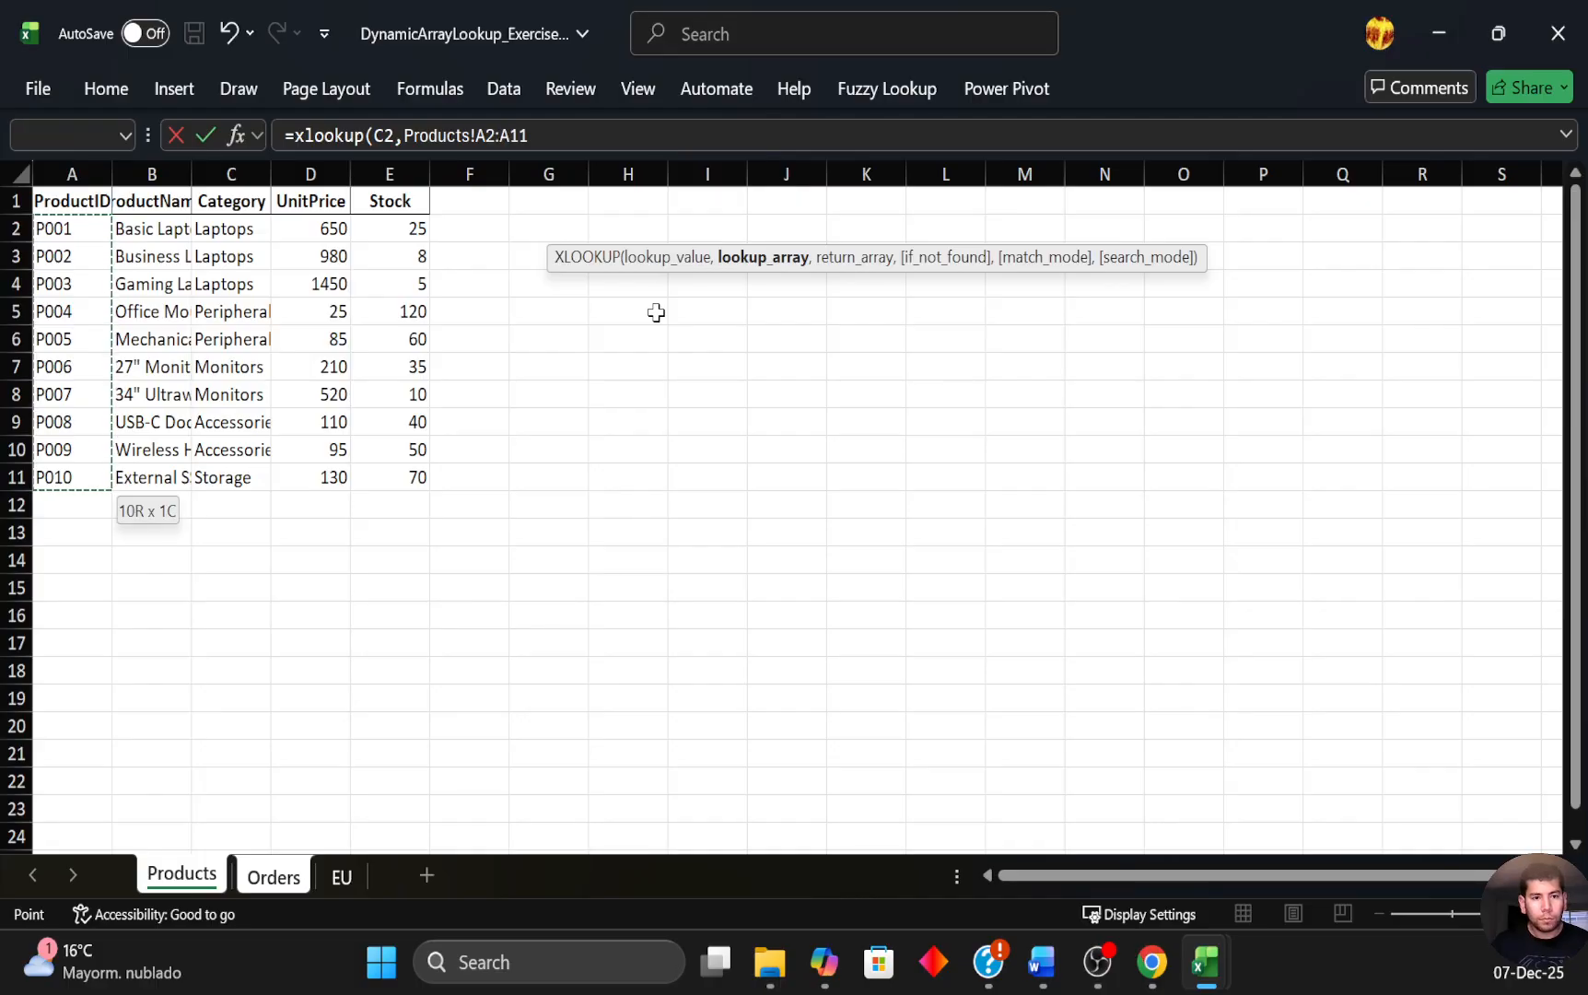
text(,)
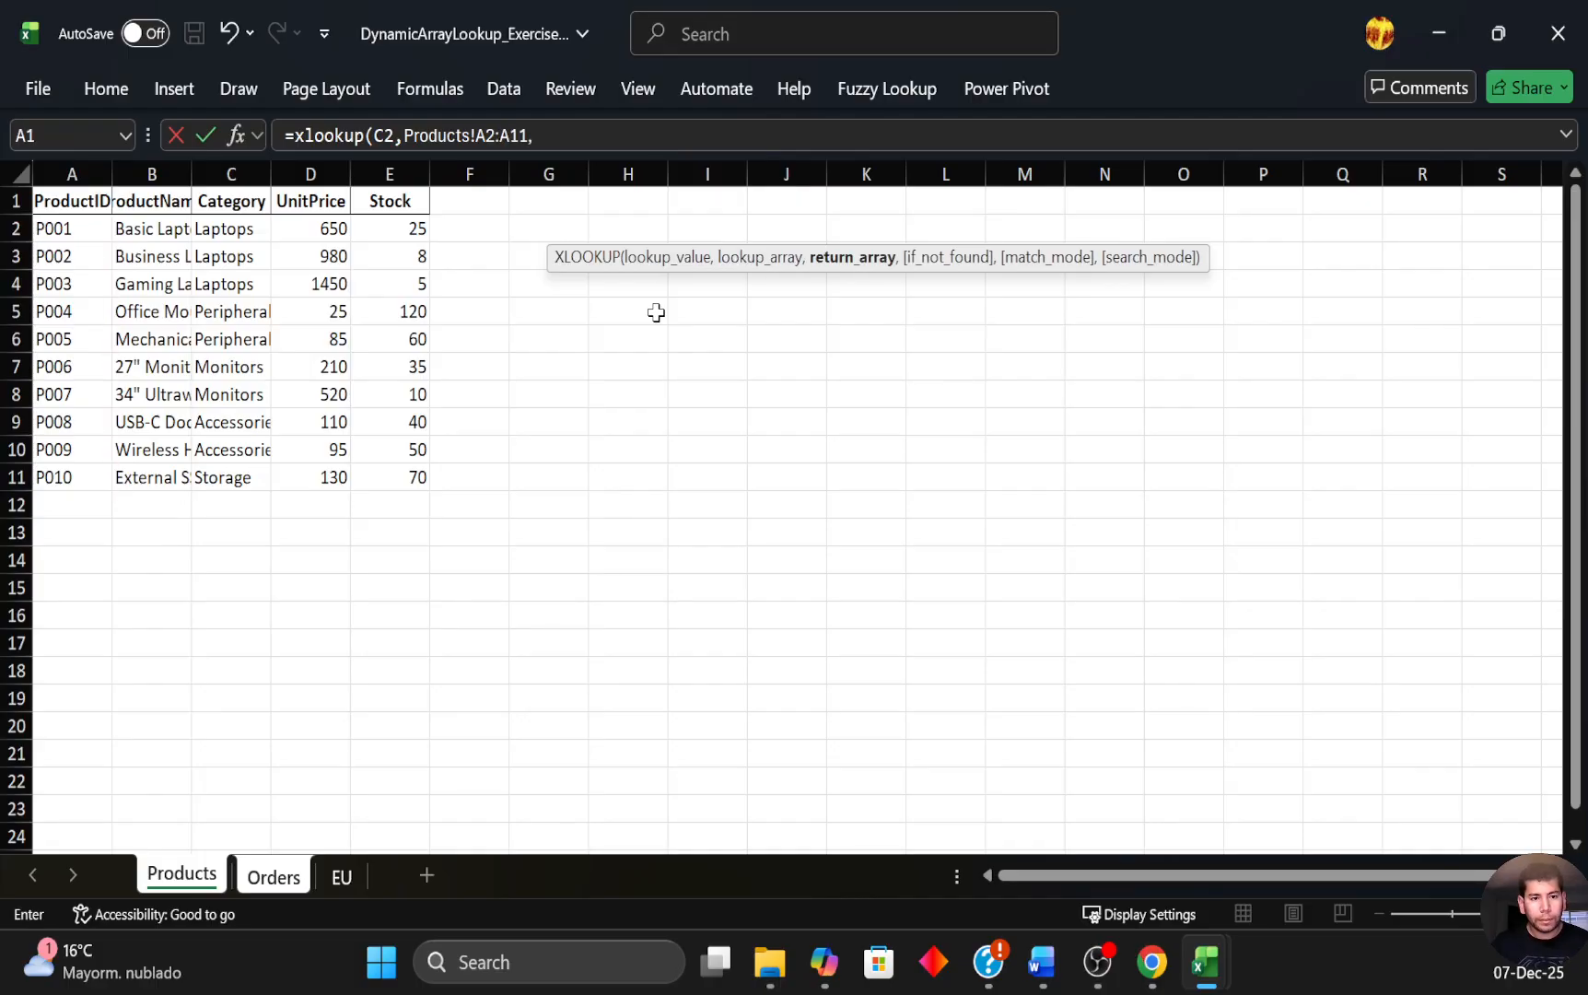
Set the return array to the product names in Products!B2:B11 and commit the formula.
key(Down)
key(Down)
key(Up)
key(Right)
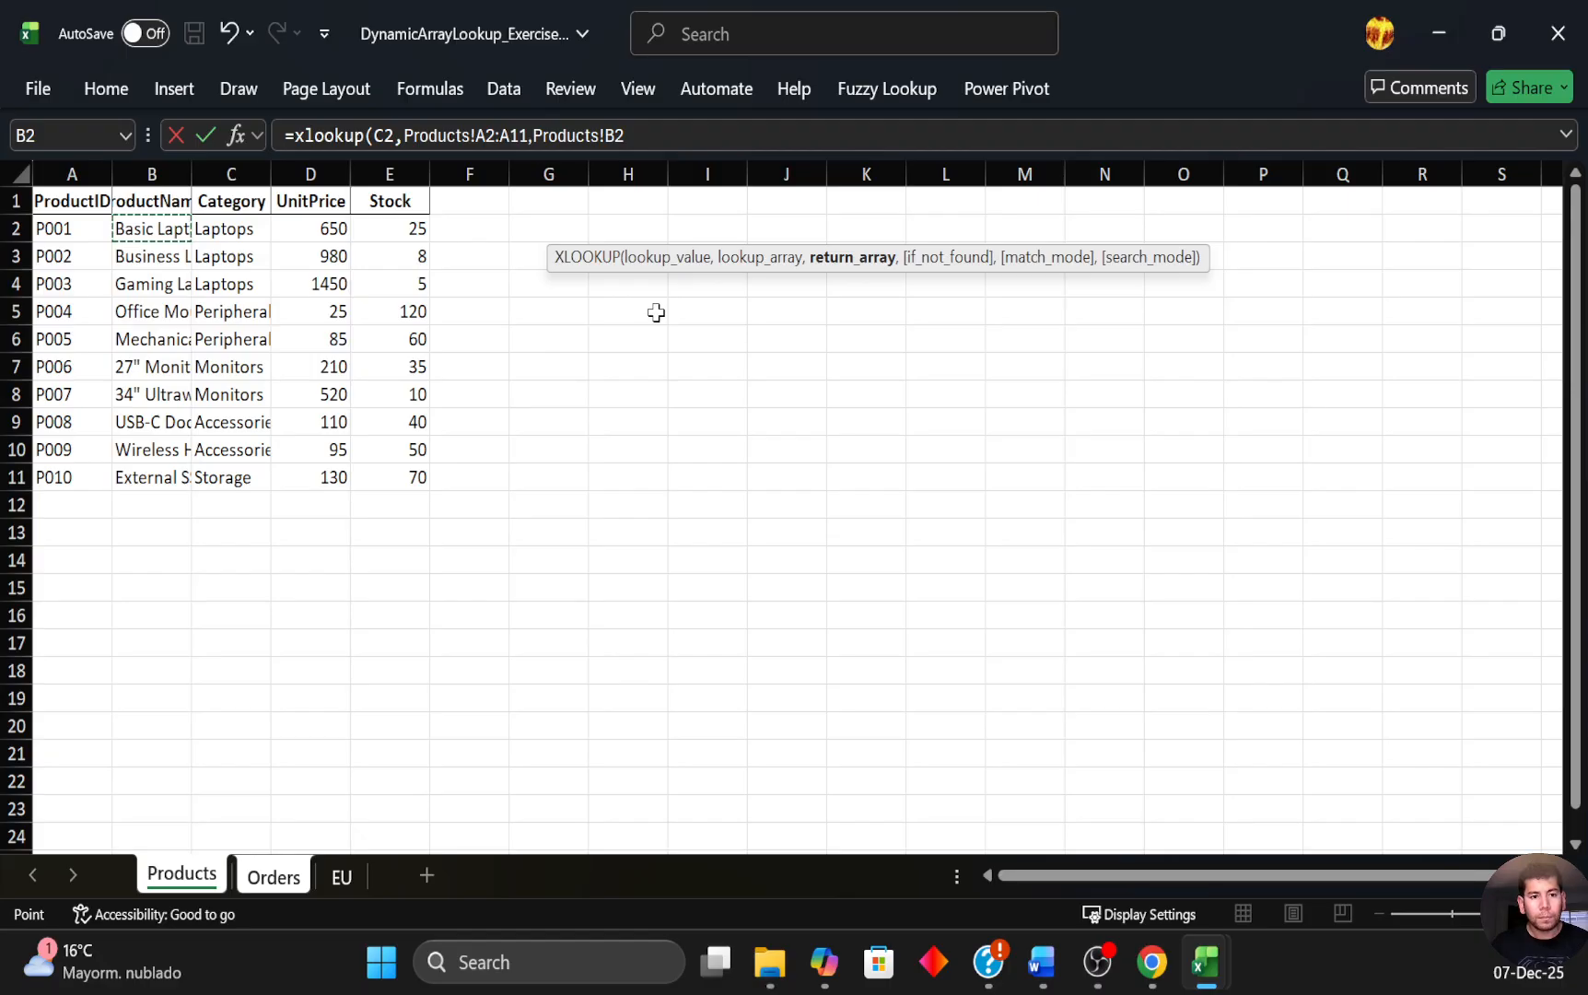
key(ctrl+shift+Down)
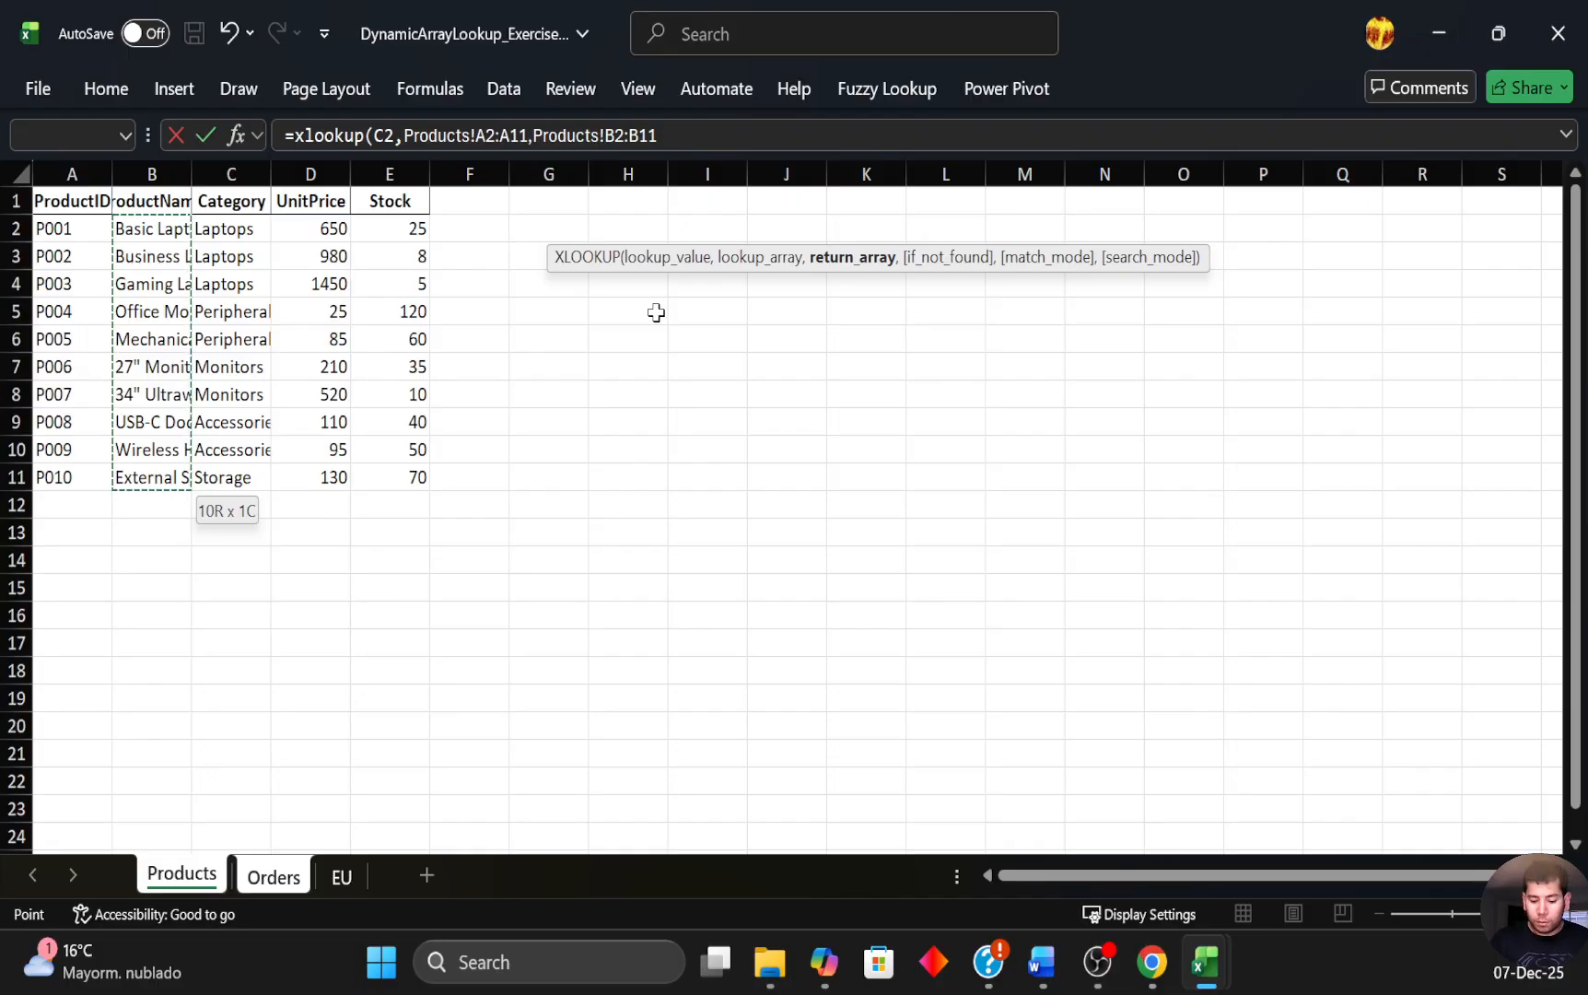
key(Return)
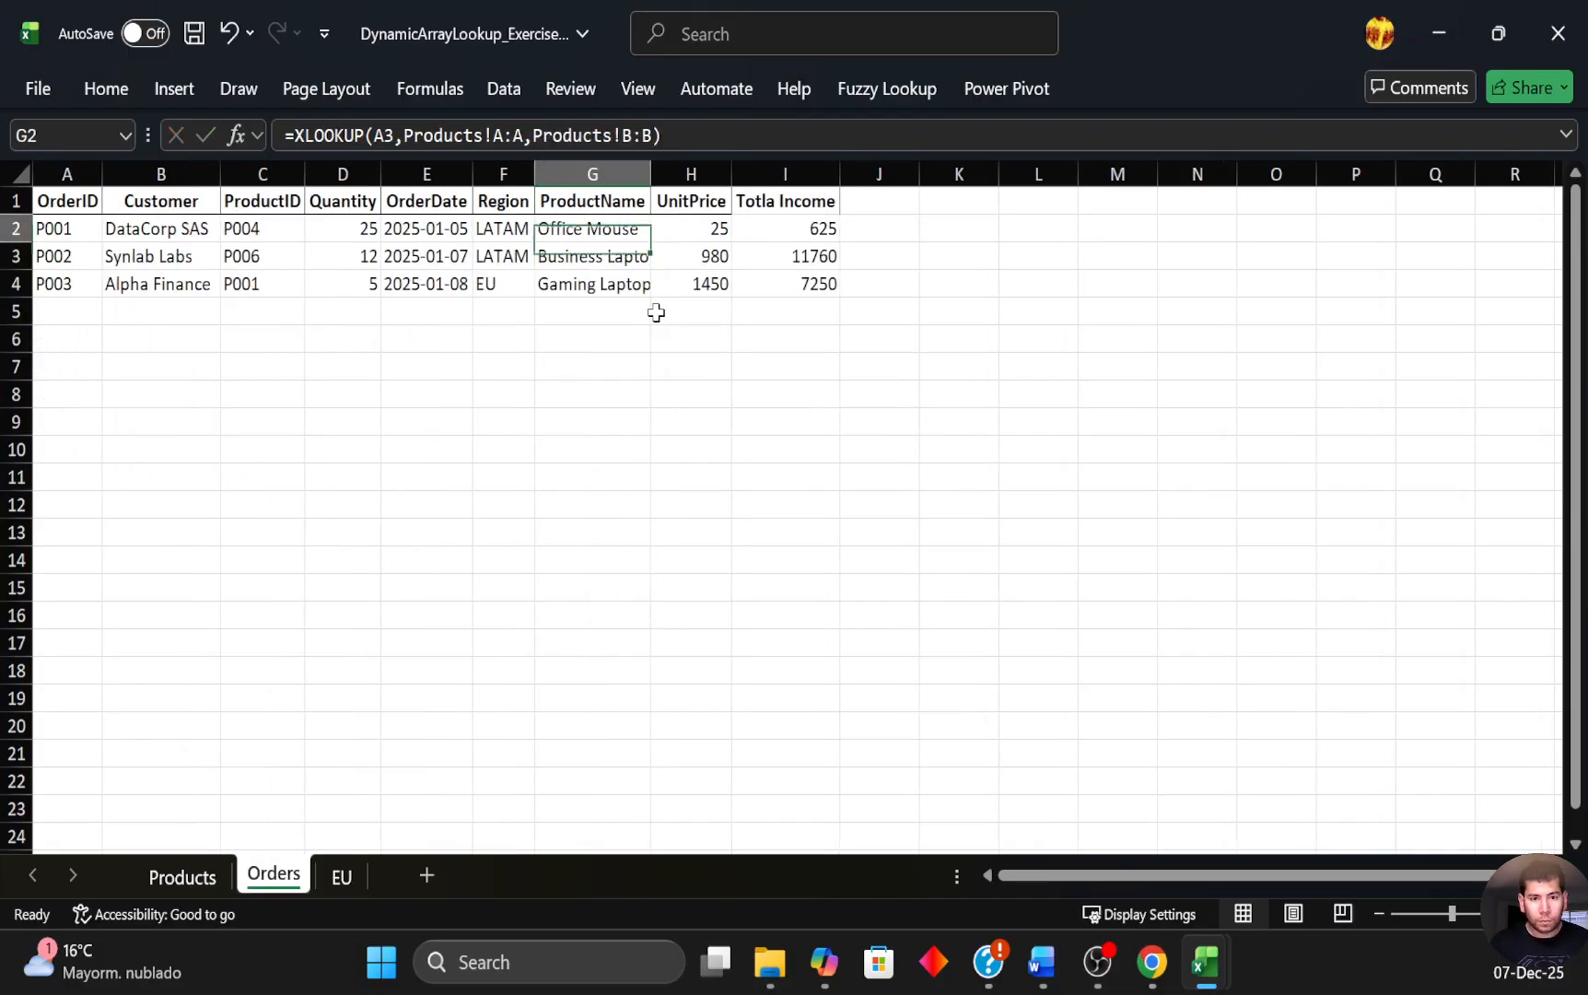
Clear the UnitPrice formula in H2 and begin a new XLOOKUP formula there.
key(Right)
key(Delete)
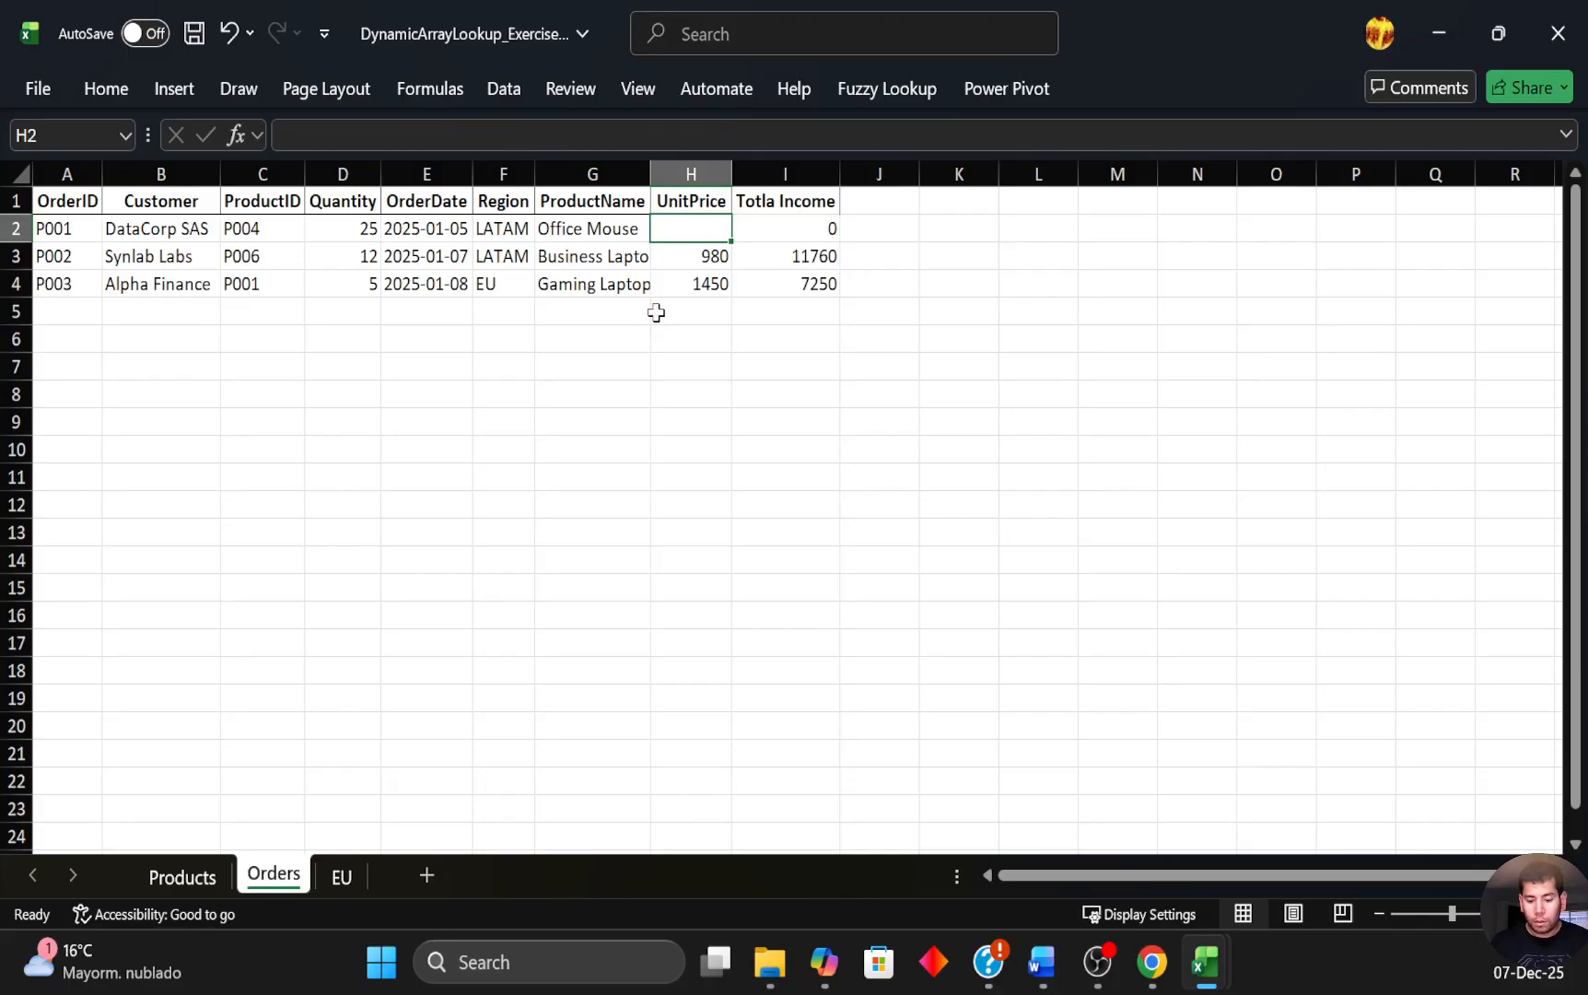
text(=)
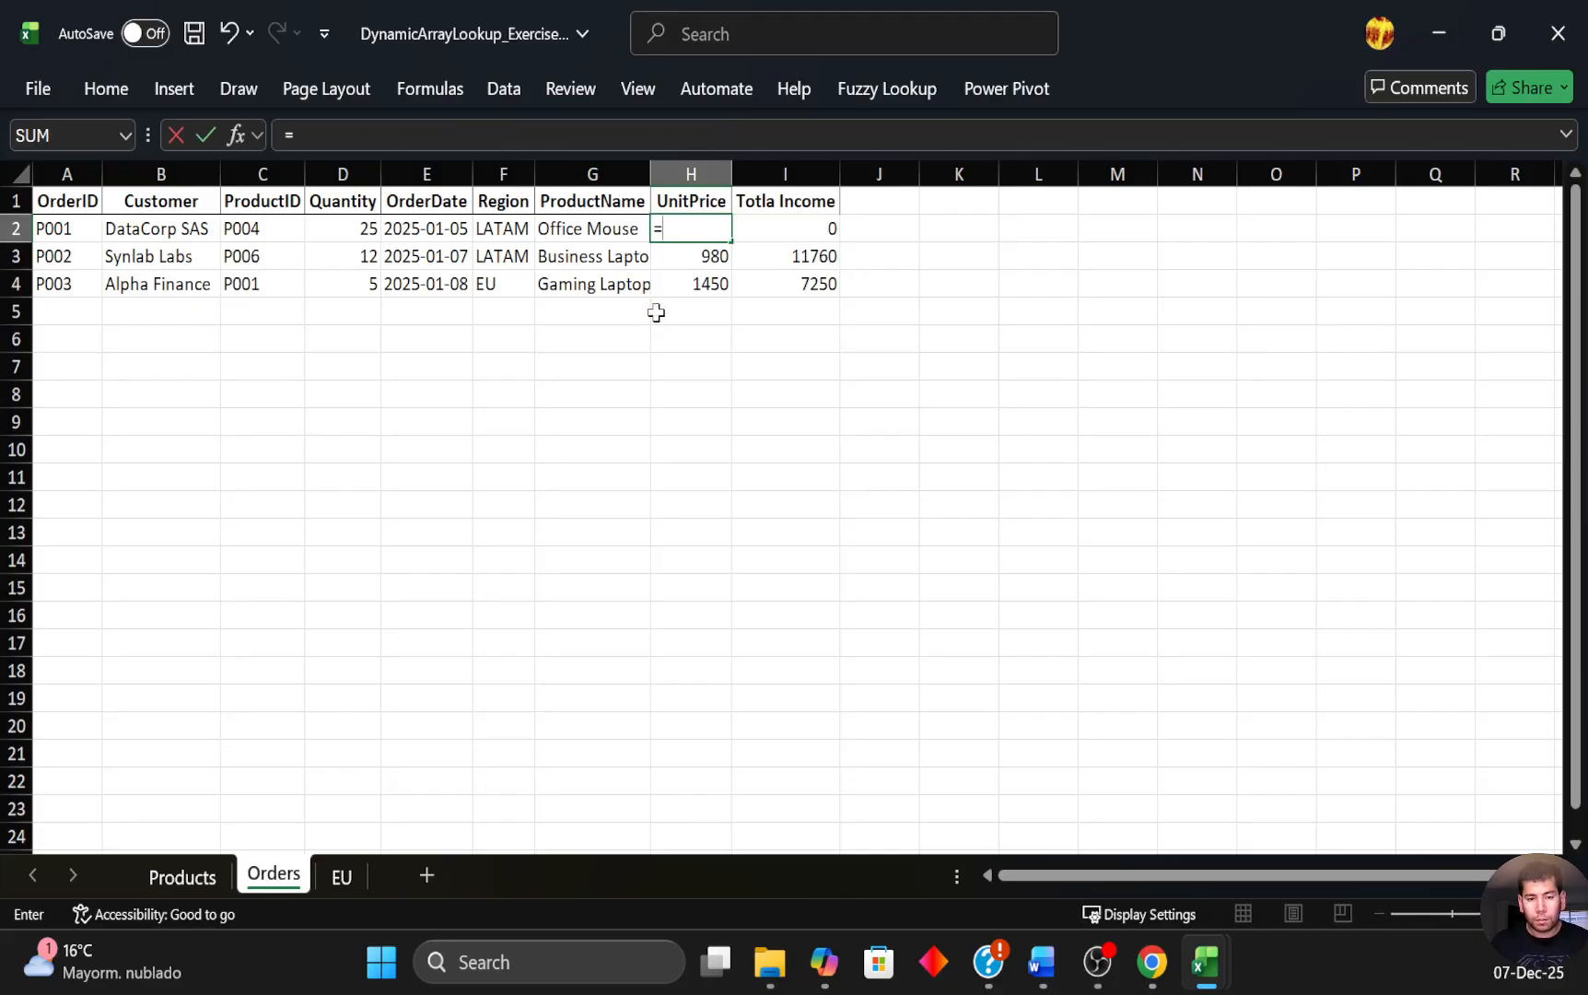
text(xx)
key(BackSpace)
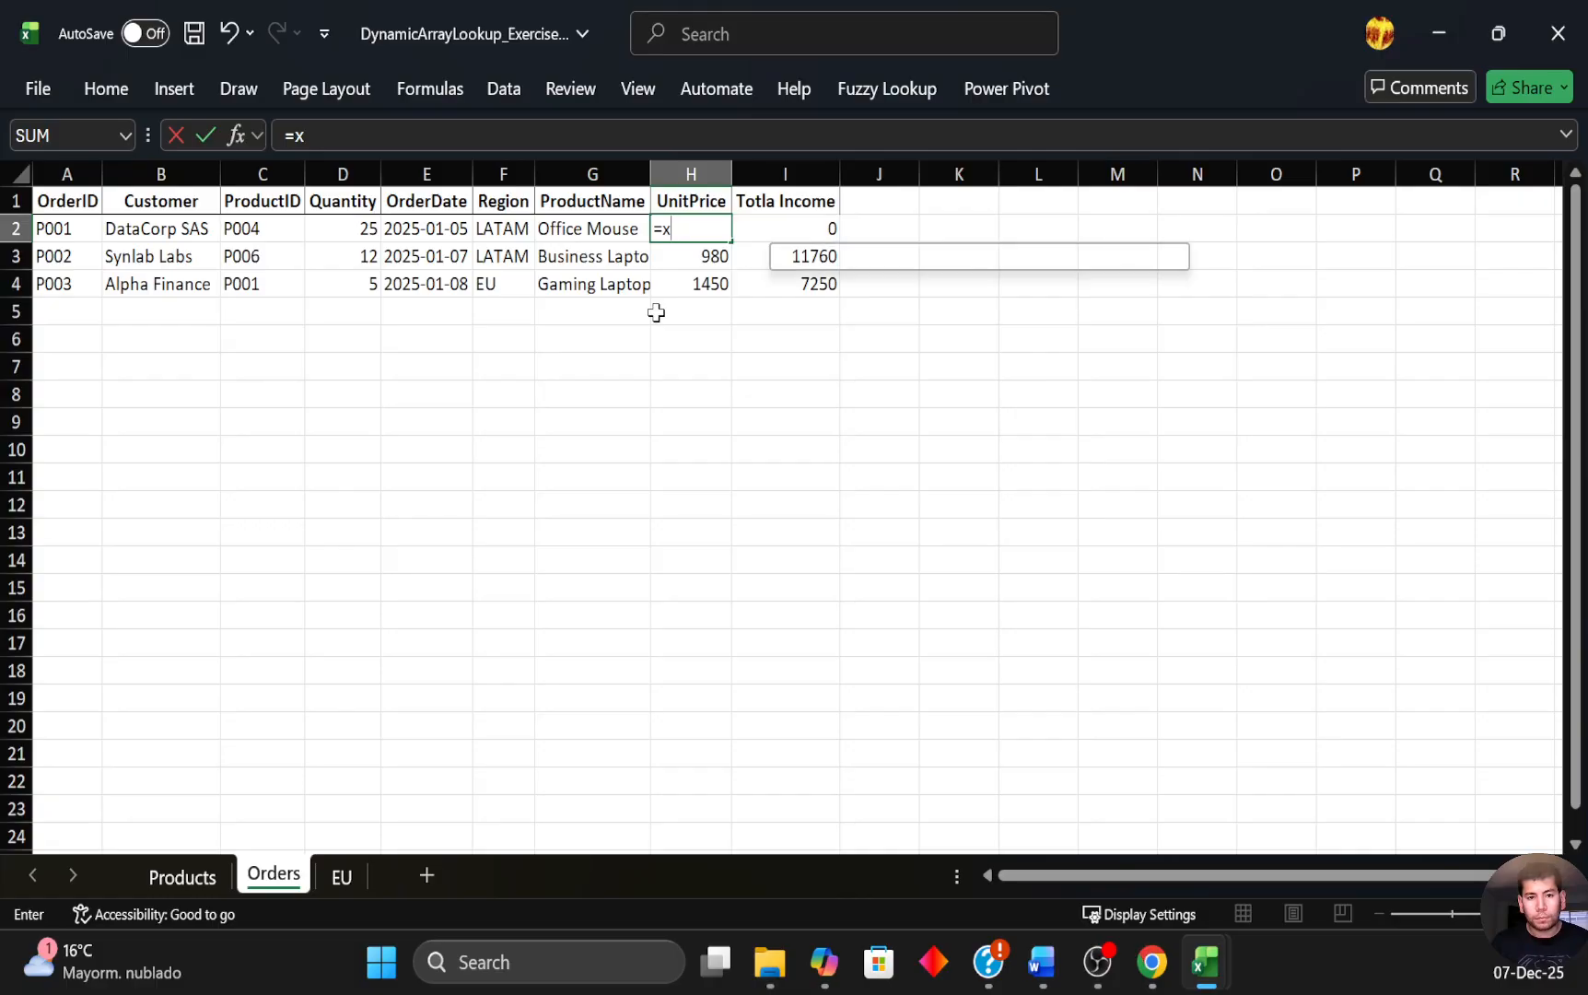
text(l)
text(l)
key(BackSpace)
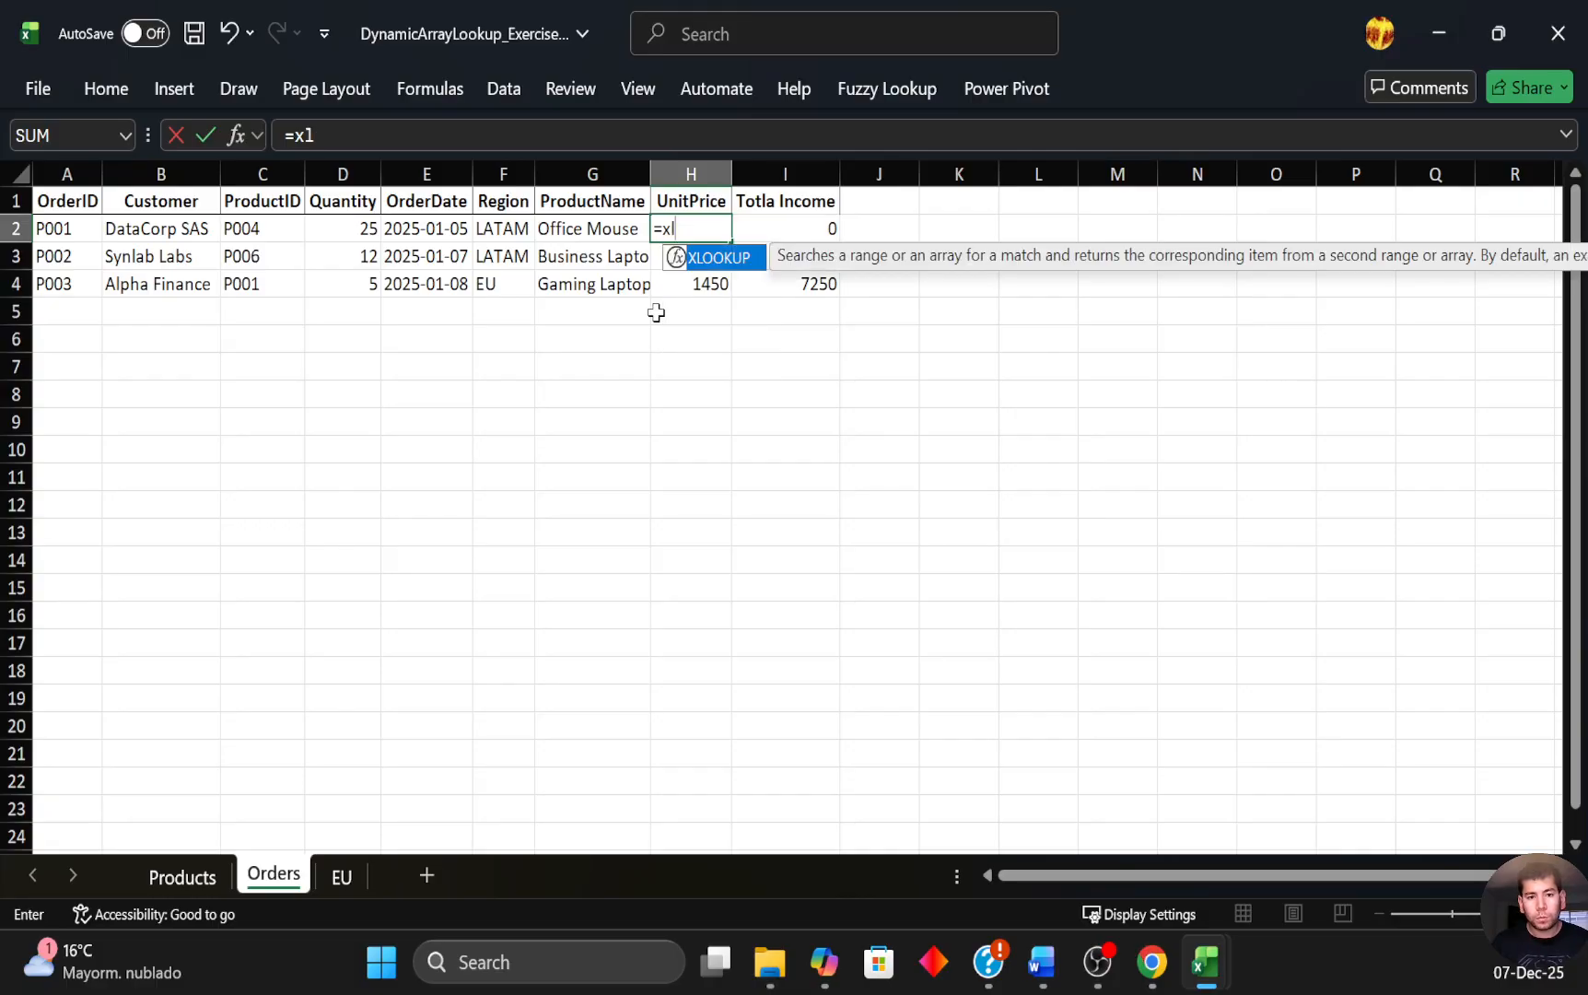
text(ook)
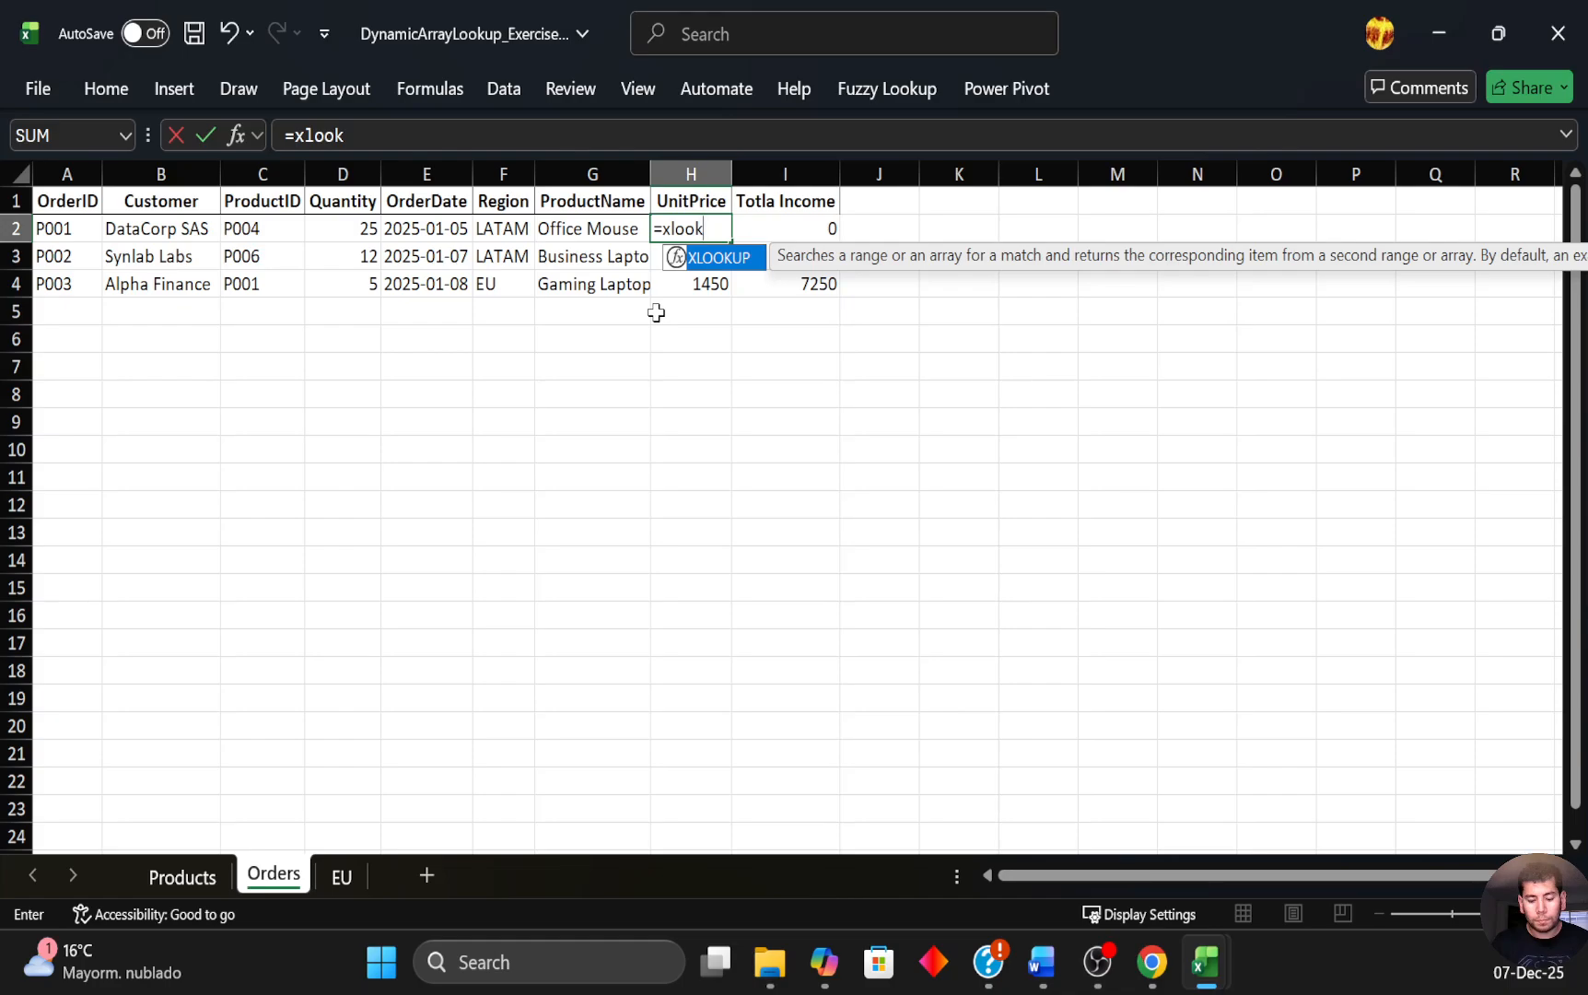
text(up()
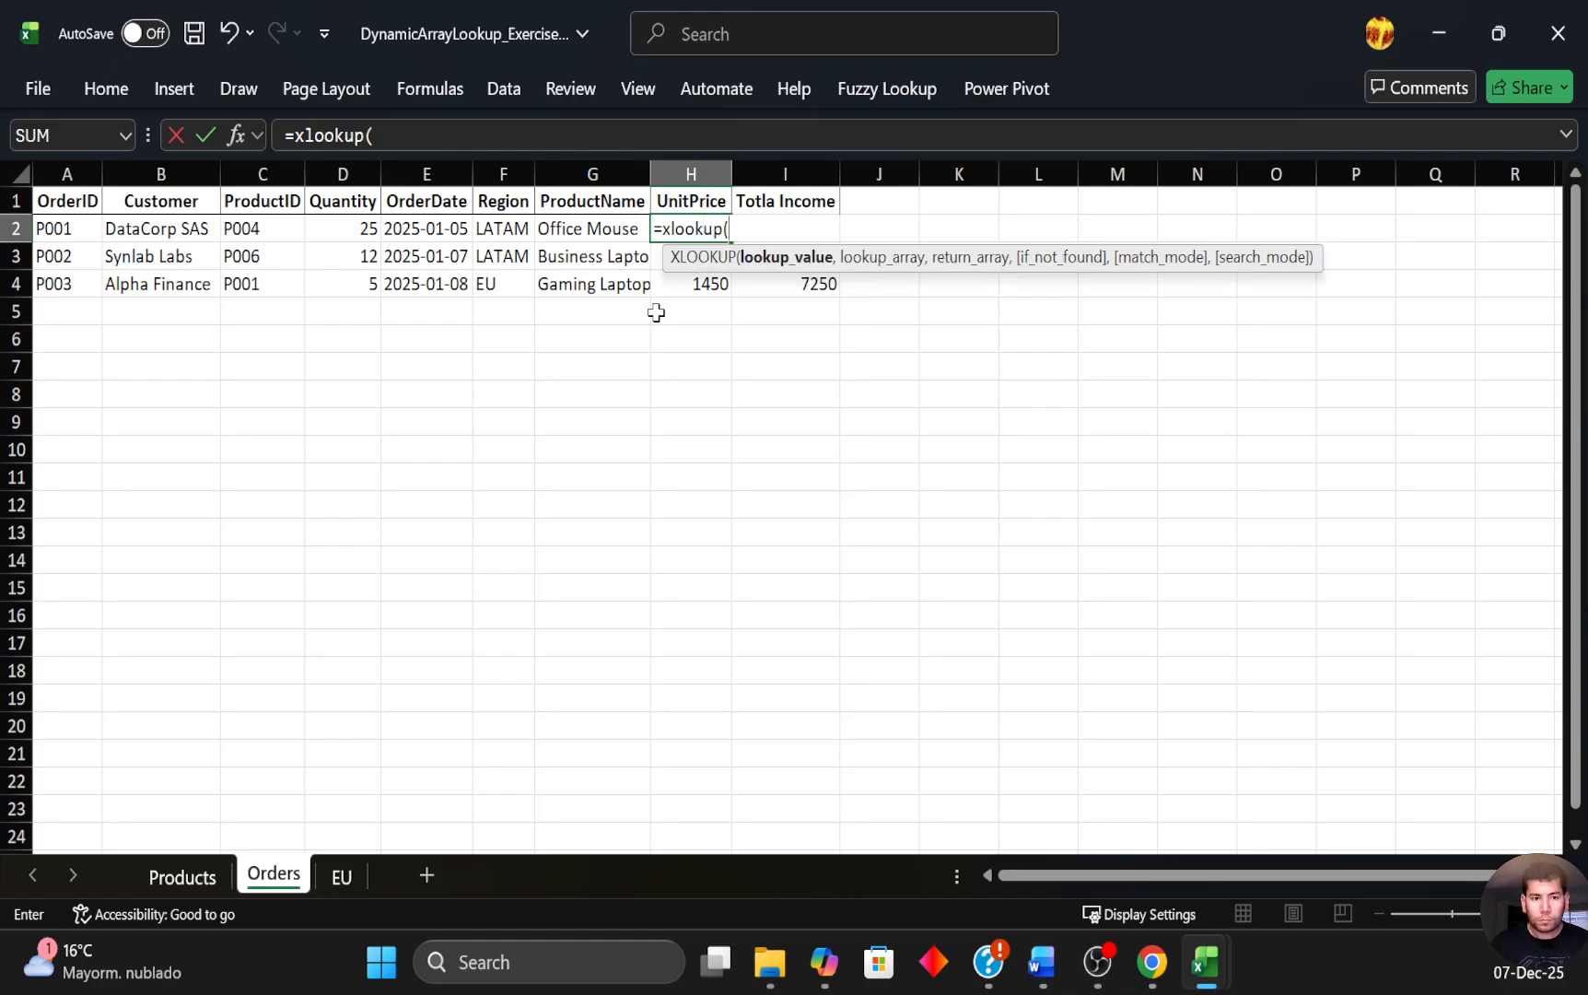
Use the ProductID in C2 as the lookup value of the UnitPrice formula.
key(Left)
key(Left)
key(Left)
key(Left)
key(Left)
key(Left)
key(Left)
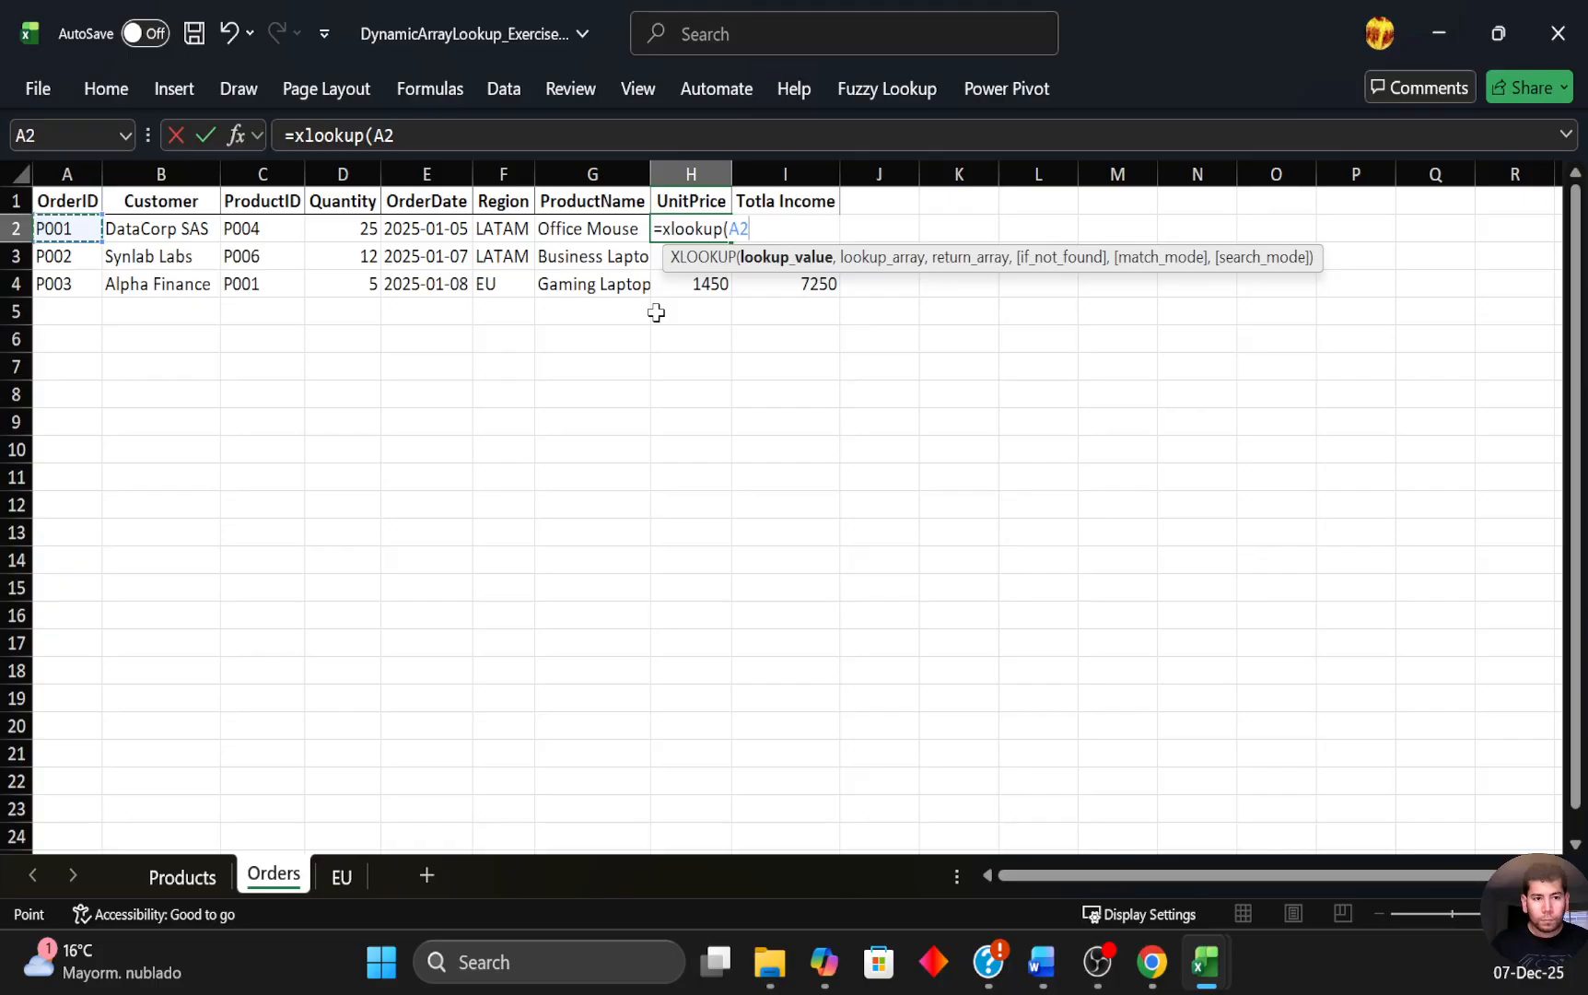
key(Right)
key(Right)
key(Right)
key(Left)
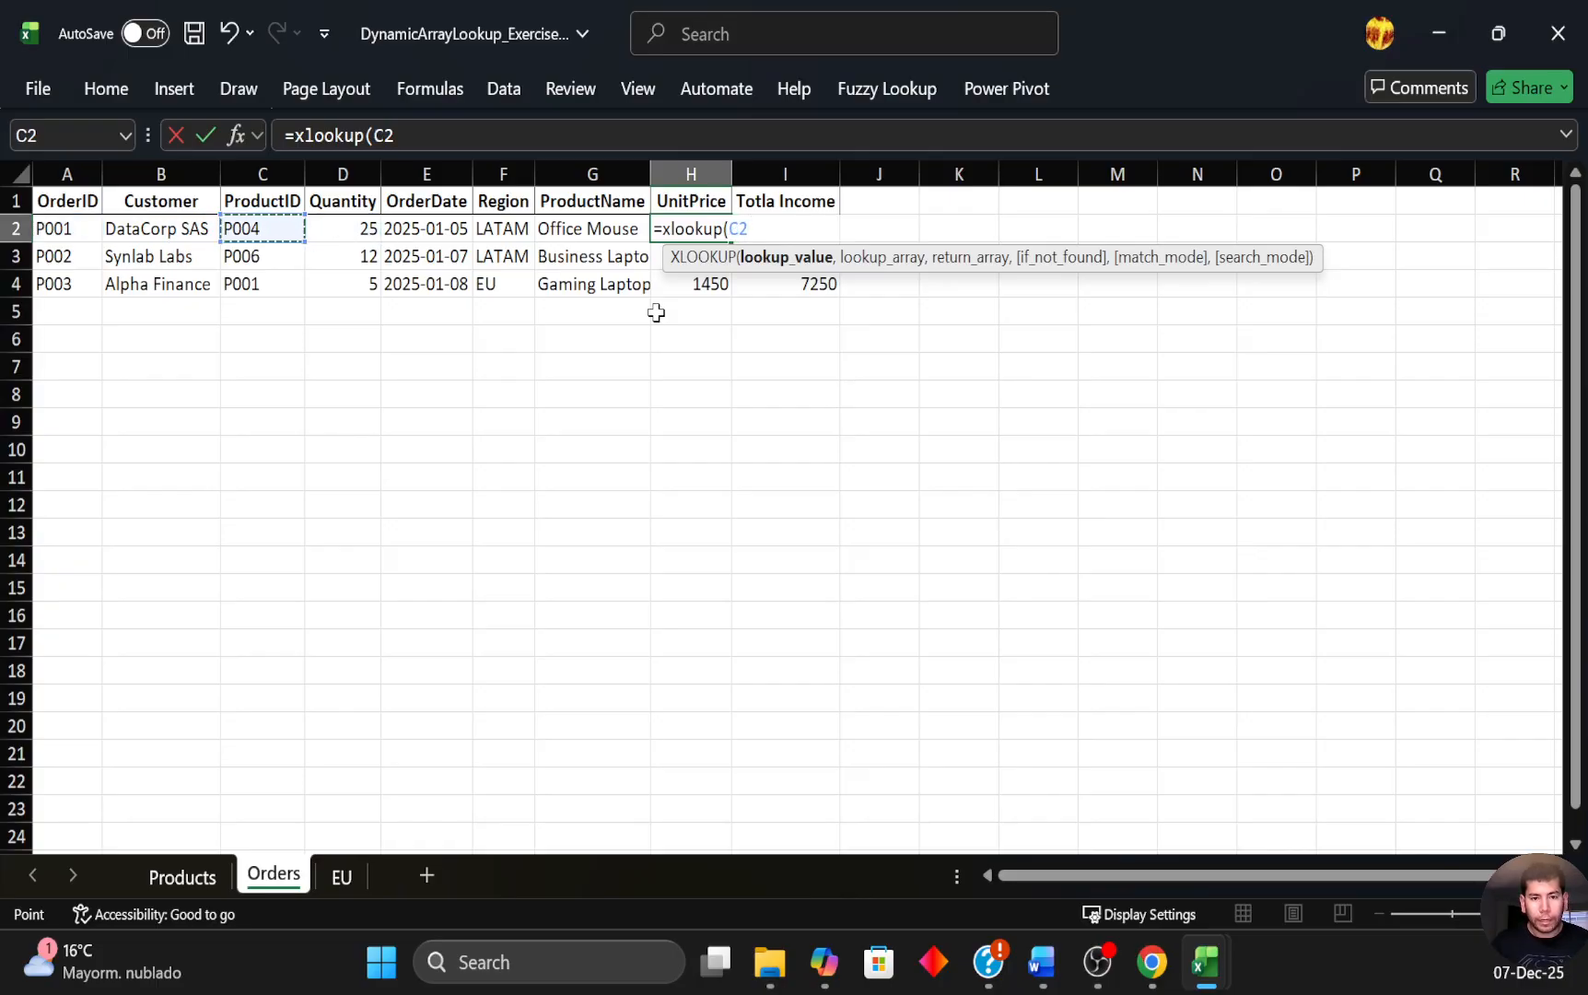
text(,)
Set the UnitPrice formula's lookup array to the whole ProductID column, Products!A:A.
key(Right)
key(Down)
key(Down)
key(Down)
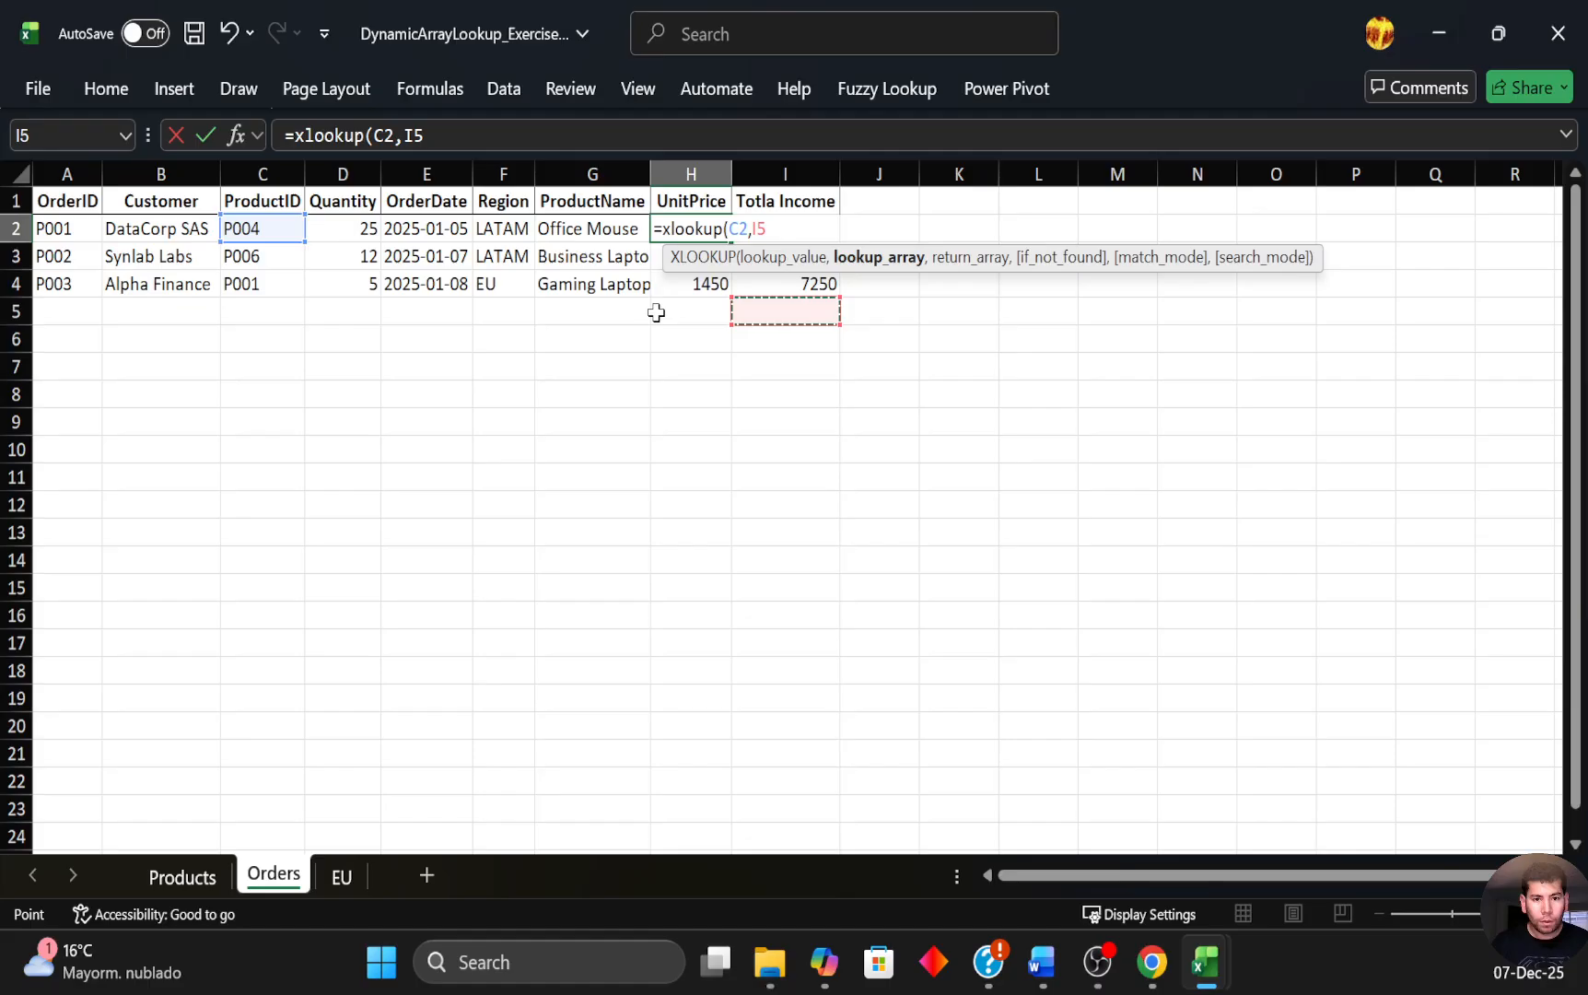
key(ctrl+Page_Up)
key(Down)
key(Down)
key(Up)
key(Up)
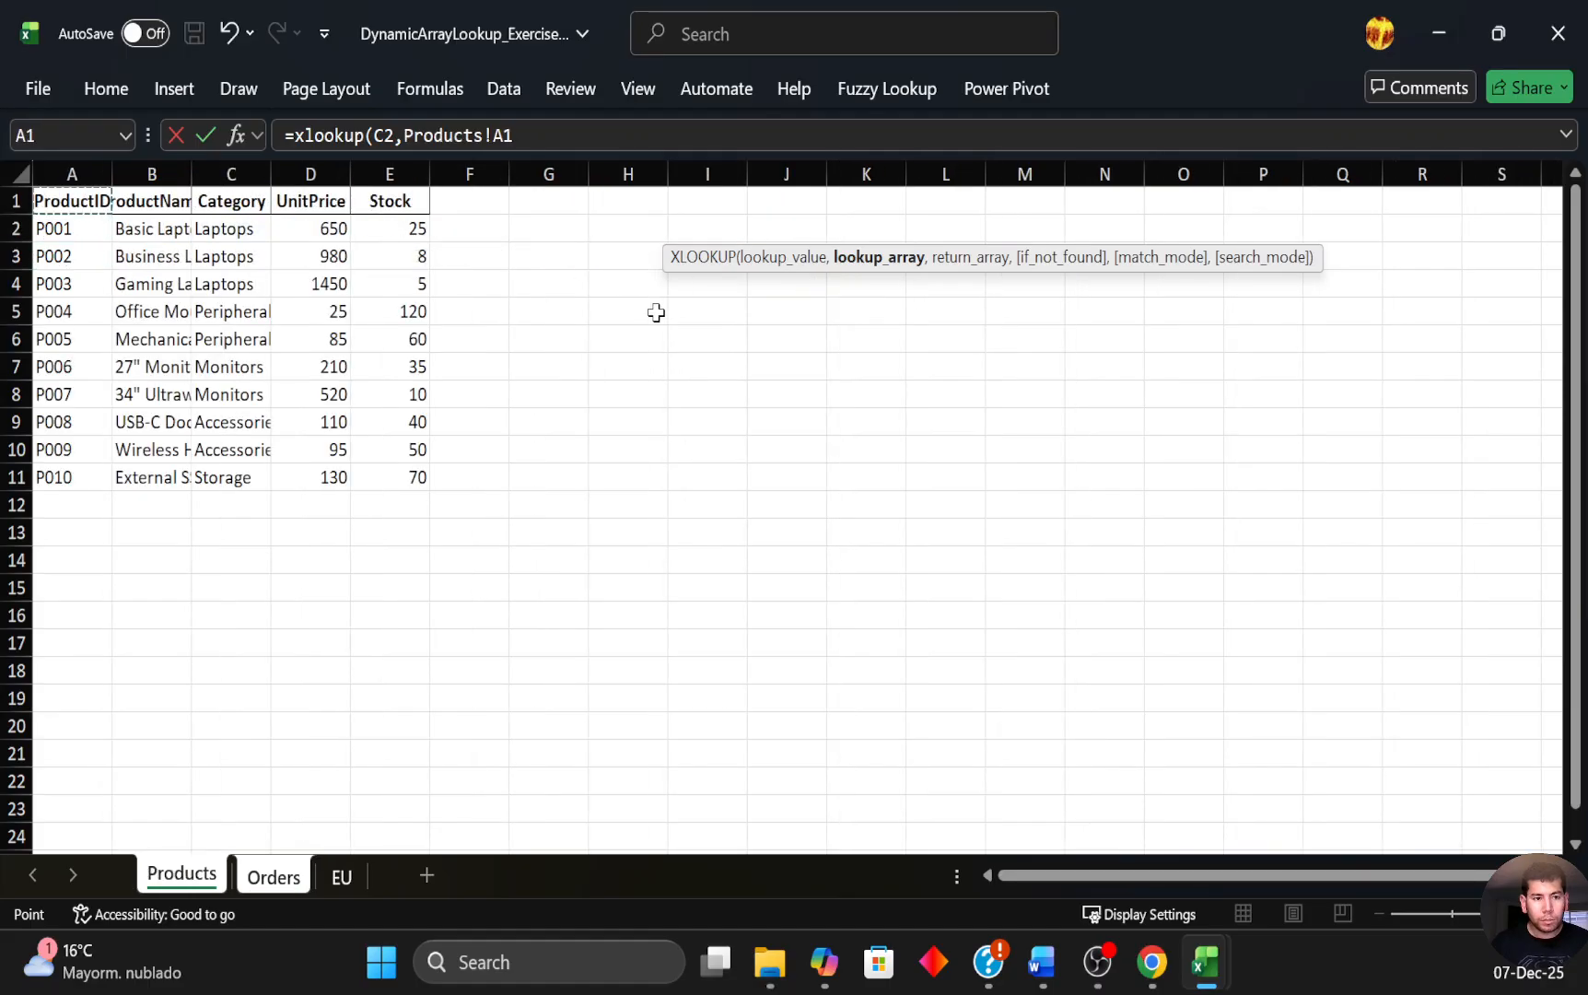
key(Down)
key(ctrl+space)
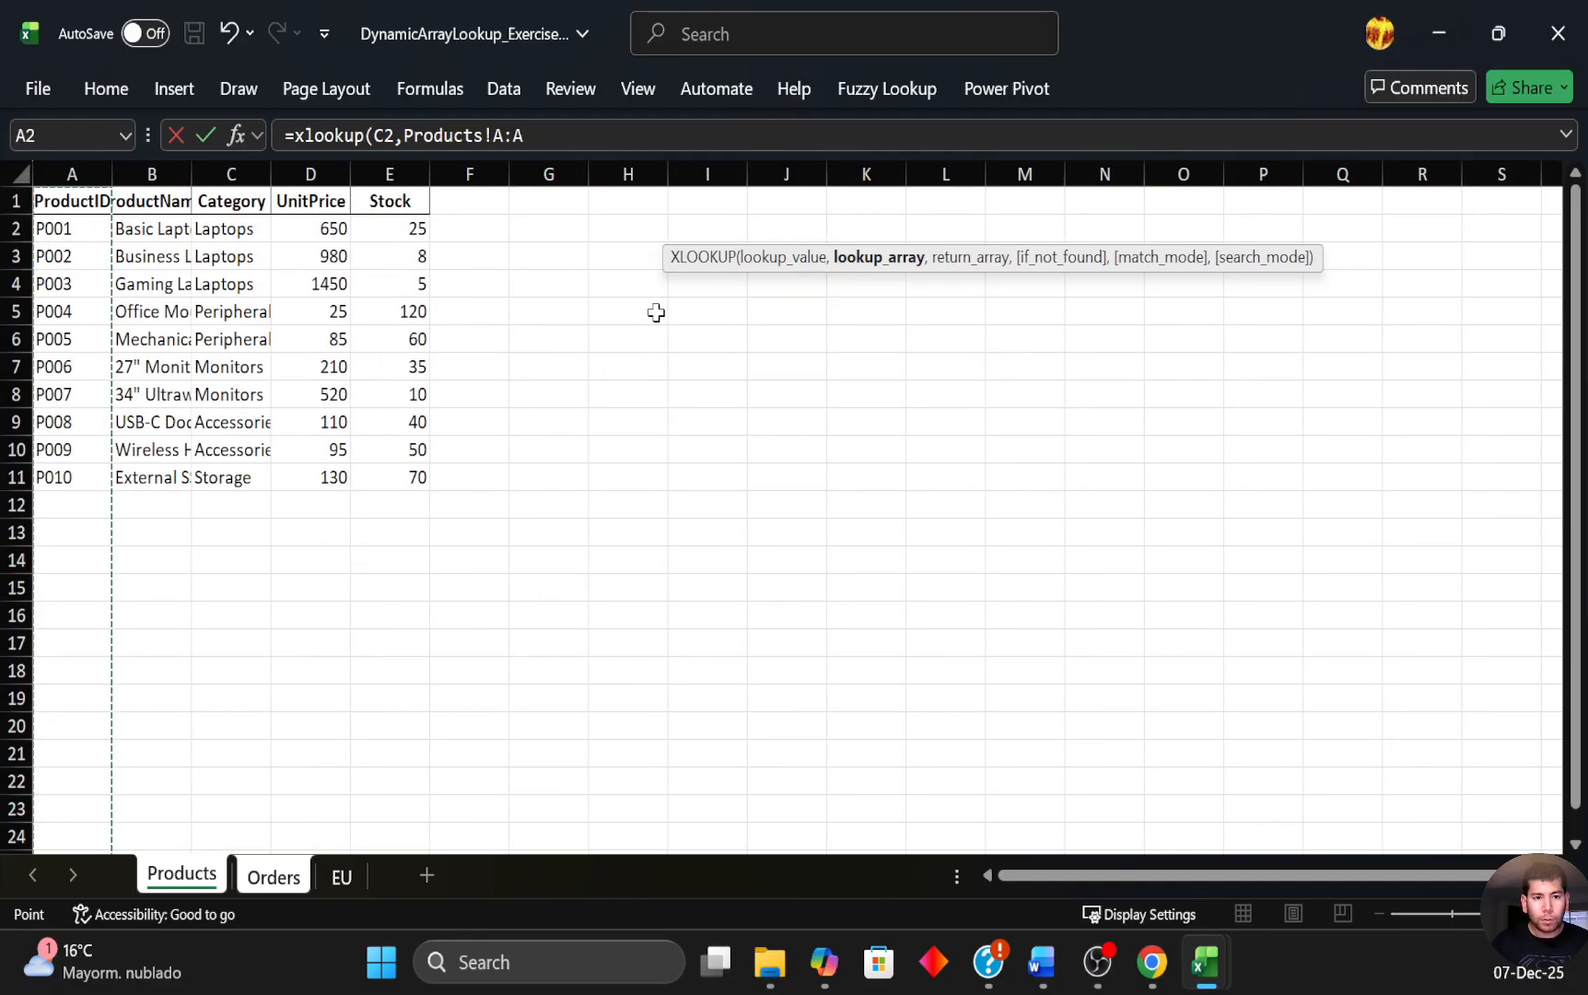
text(,)
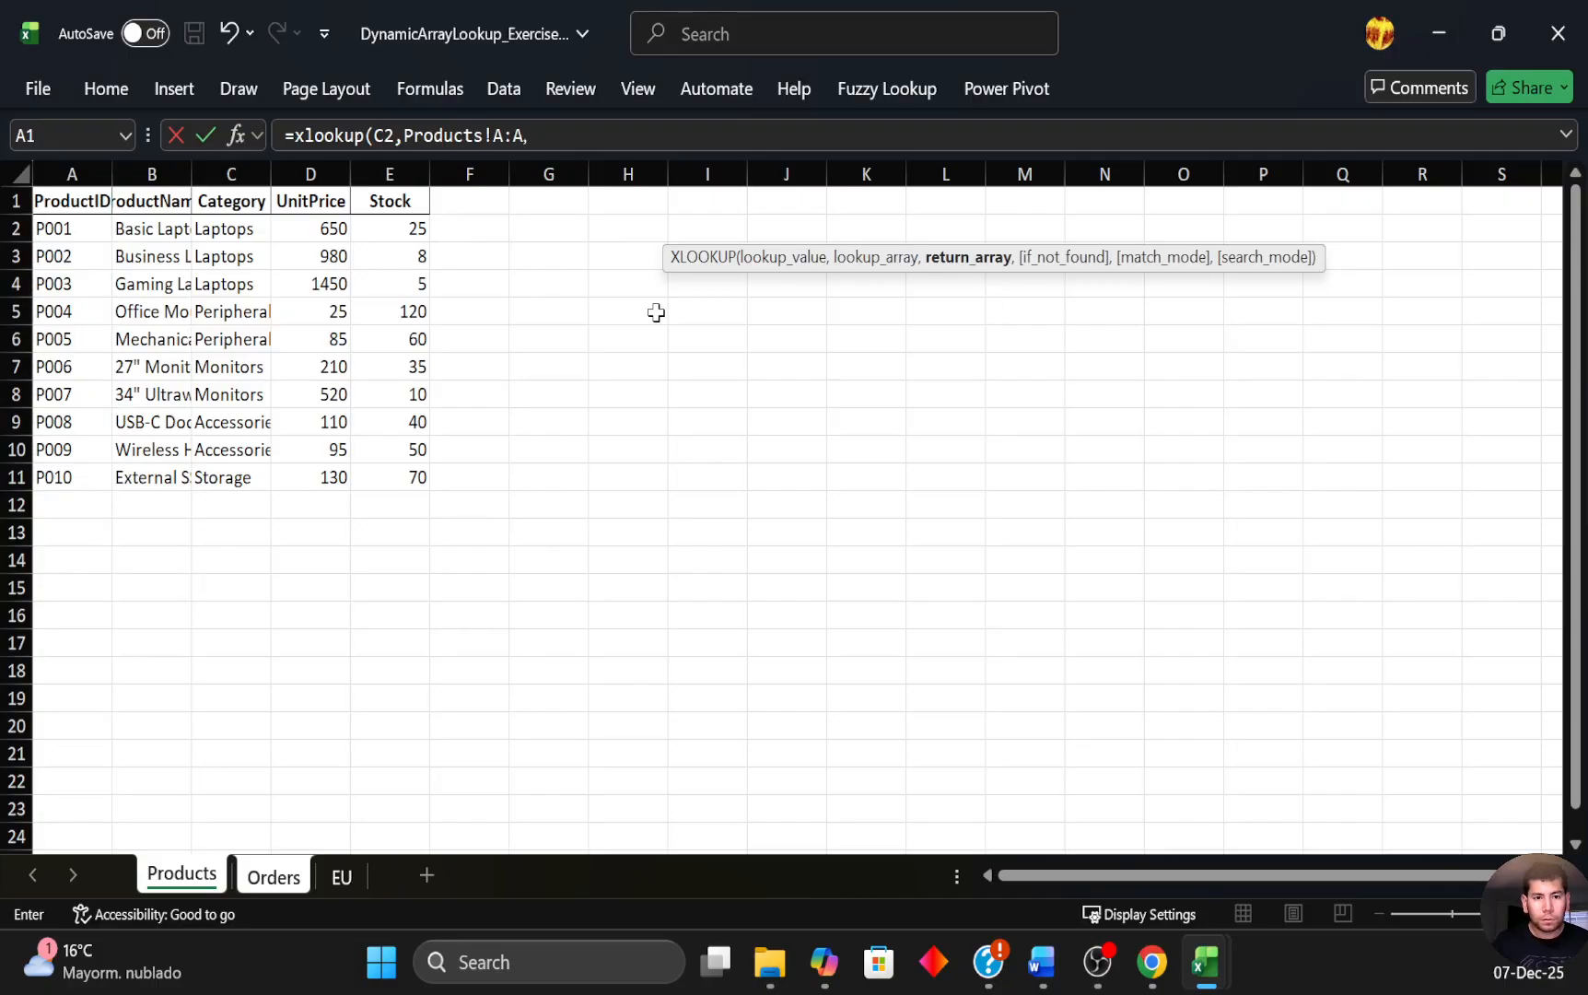
Set the return array to the whole UnitPrice column, Products!D:D, commit the formula and select cell I2.
key(Right)
key(Right)
key(Down)
key(Right)
key(Up)
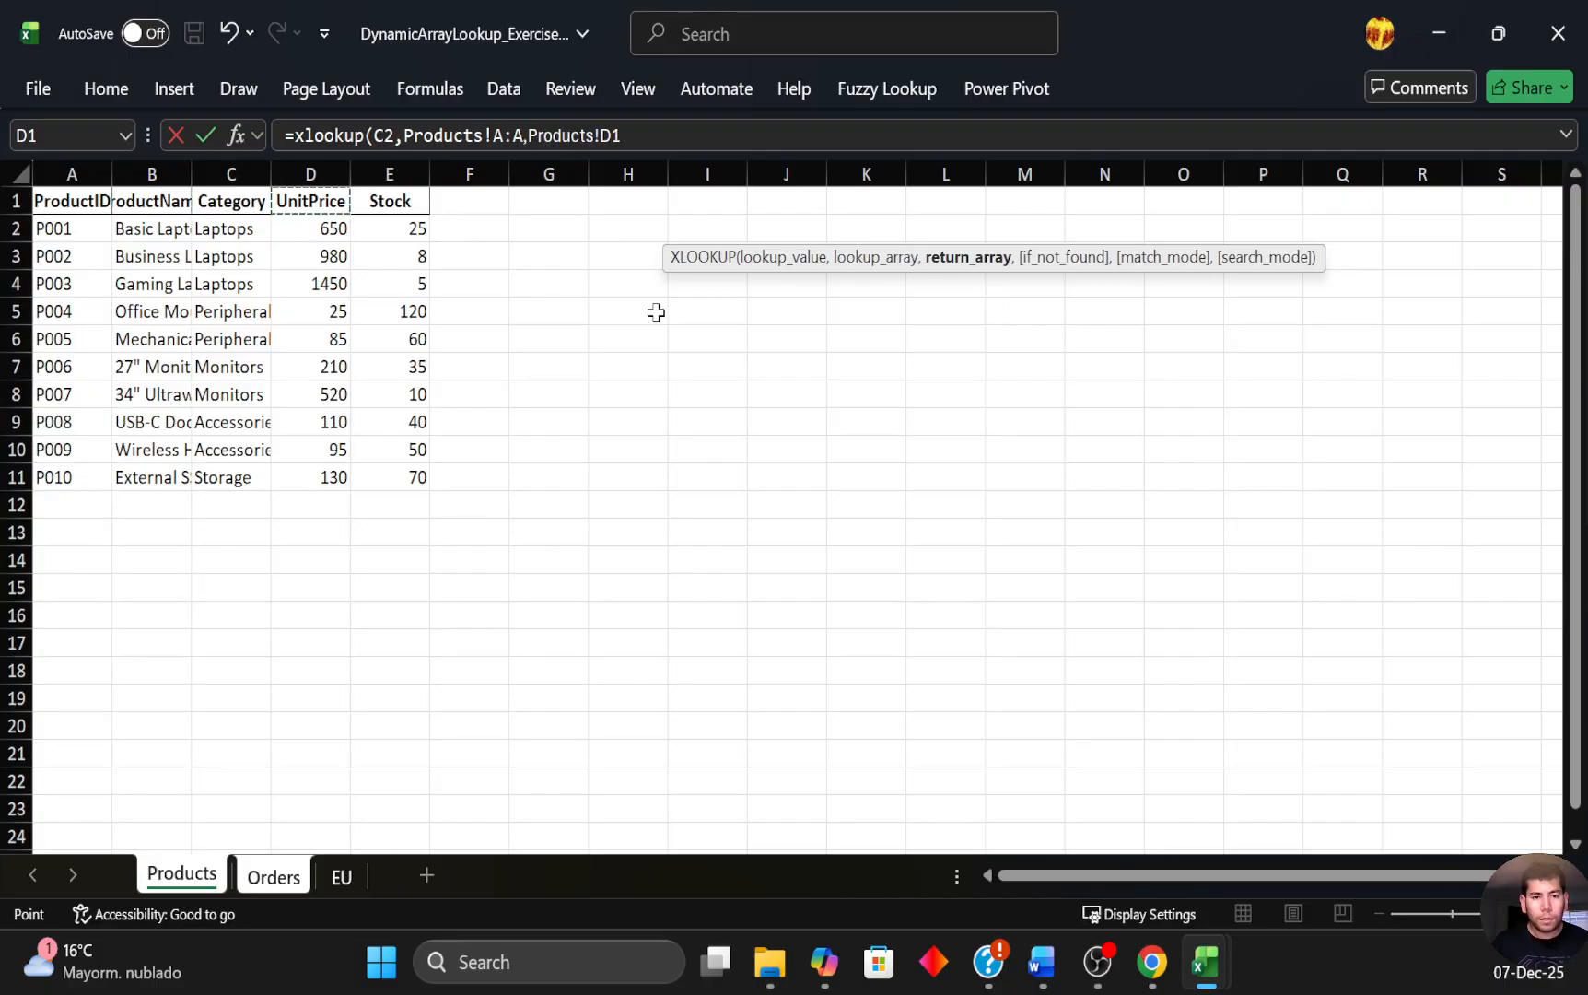
key(ctrl+space)
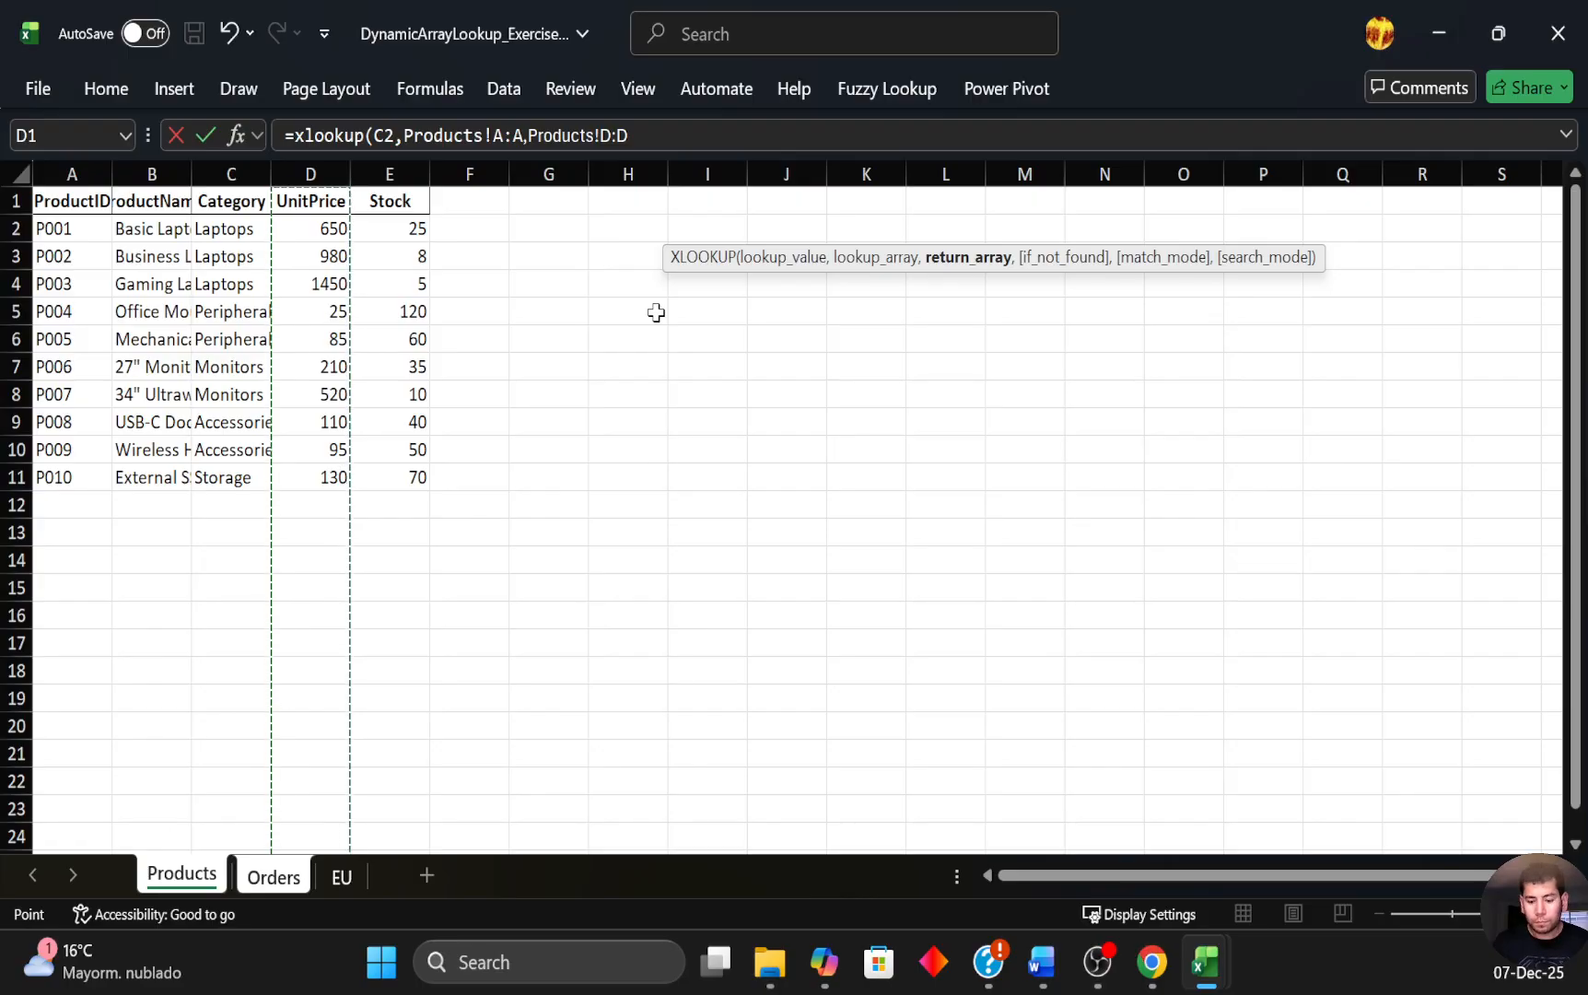
key(Return)
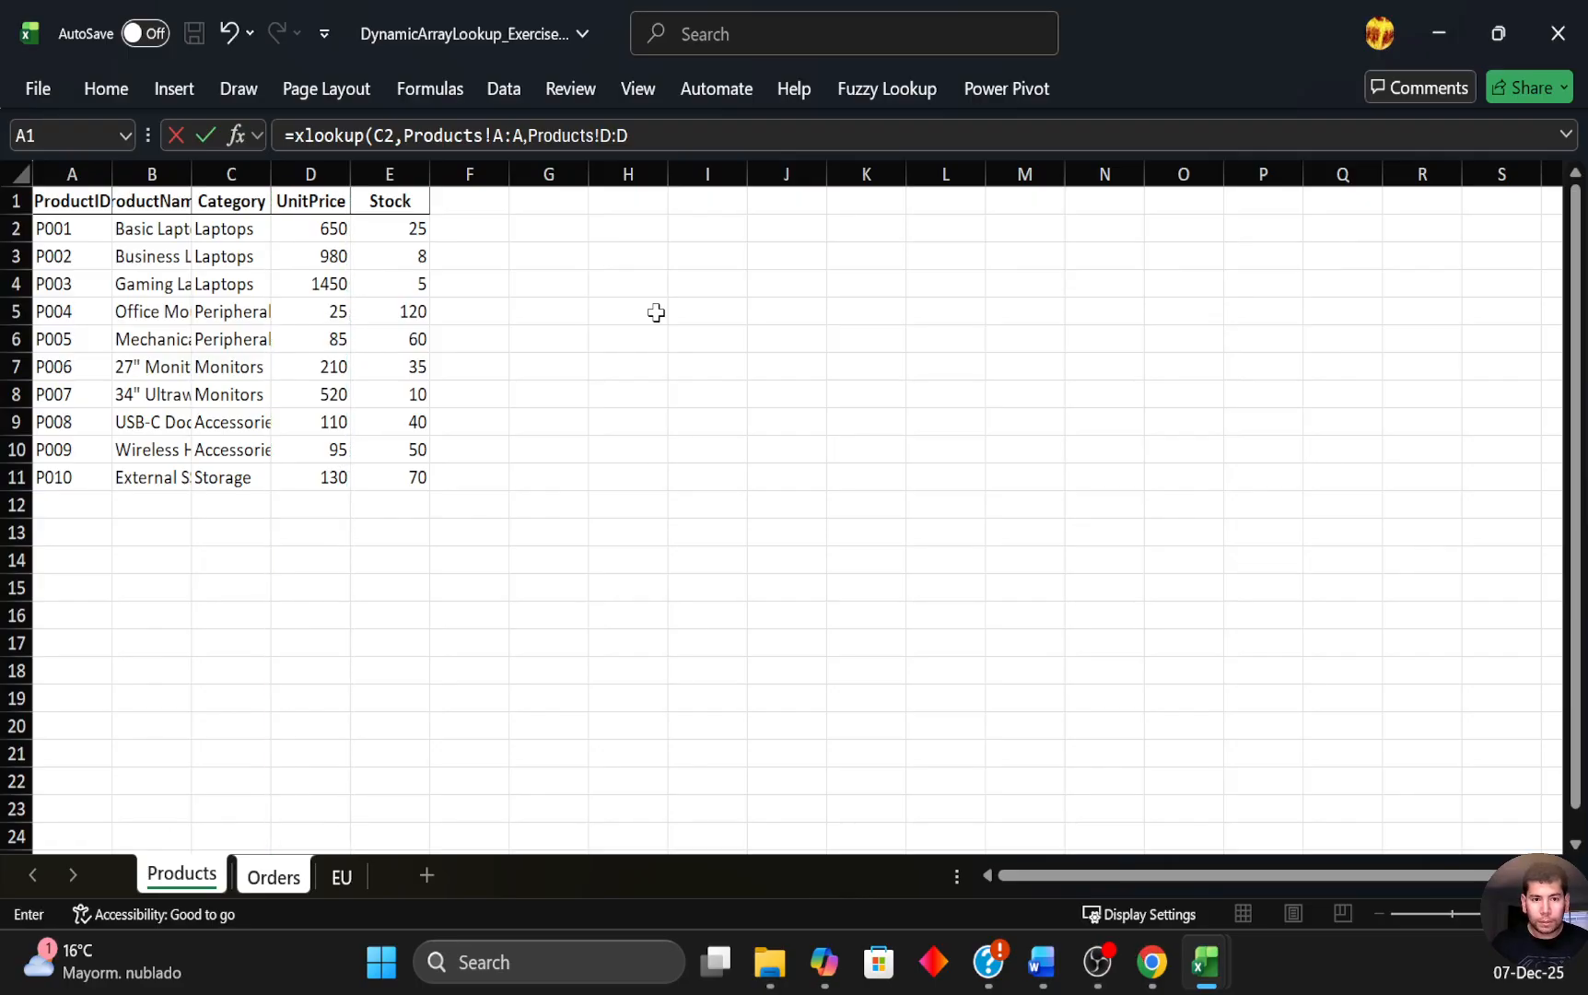
key(Up)
key(Right)
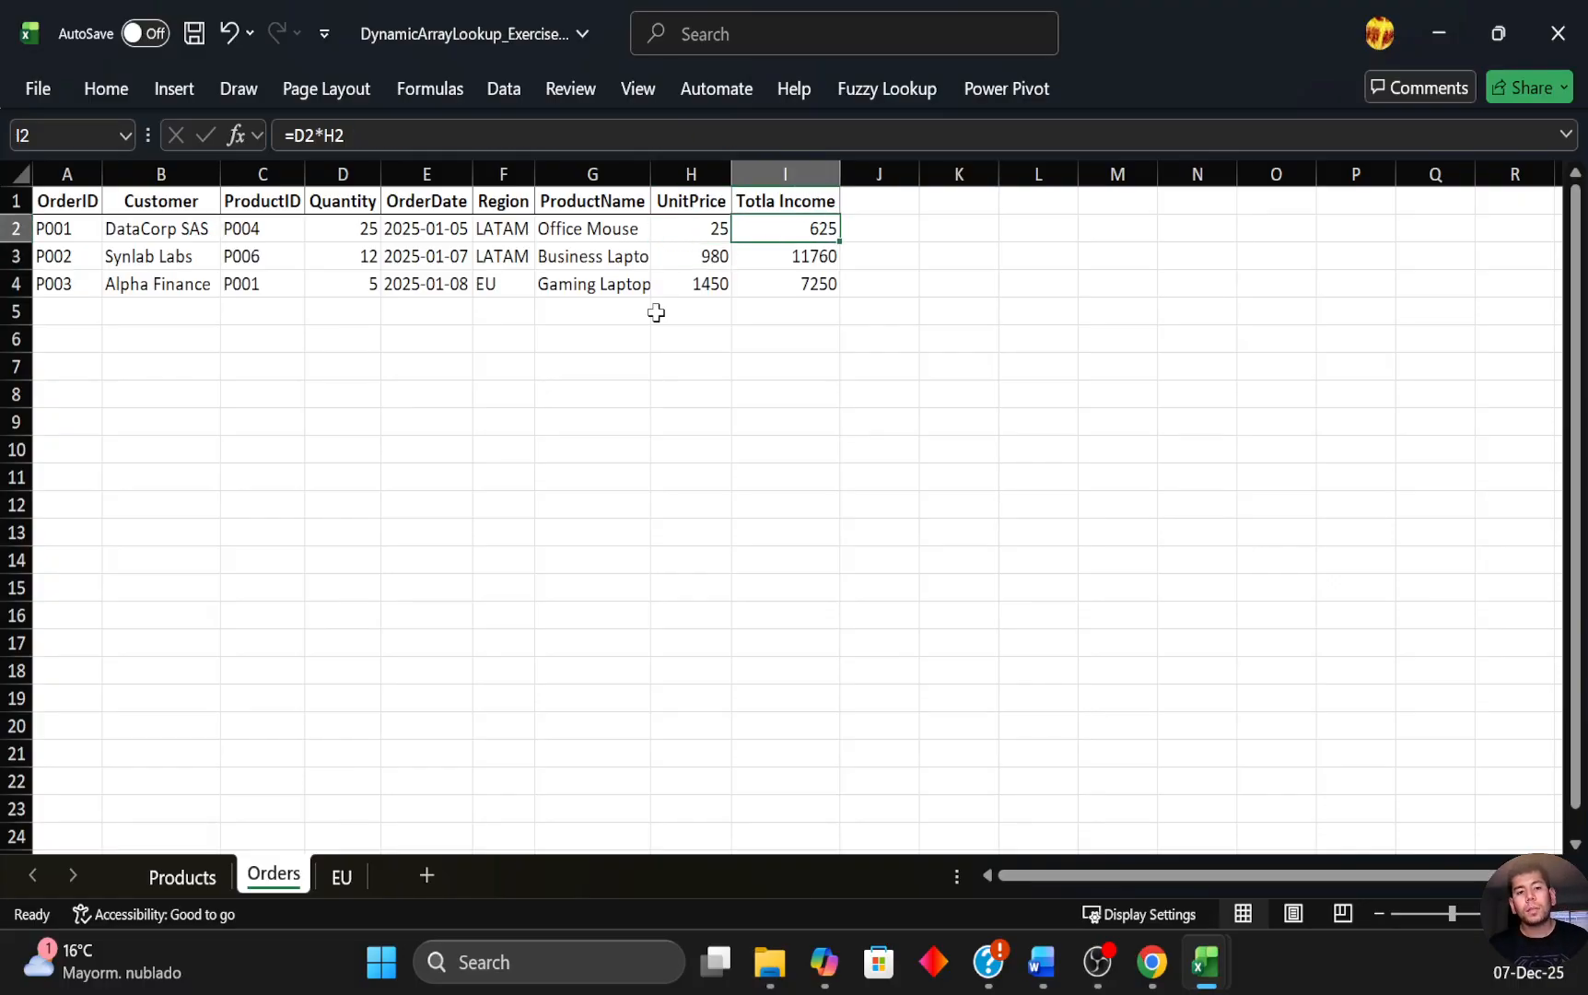
Examine row 2 of the Orders sheet, comparing the Quantity, ProductName and UnitPrice cells and their formulas.
key(Left)
key(Left)
key(Left)
key(Left)
key(Left)
key(Right)
key(Right)
key(Right)
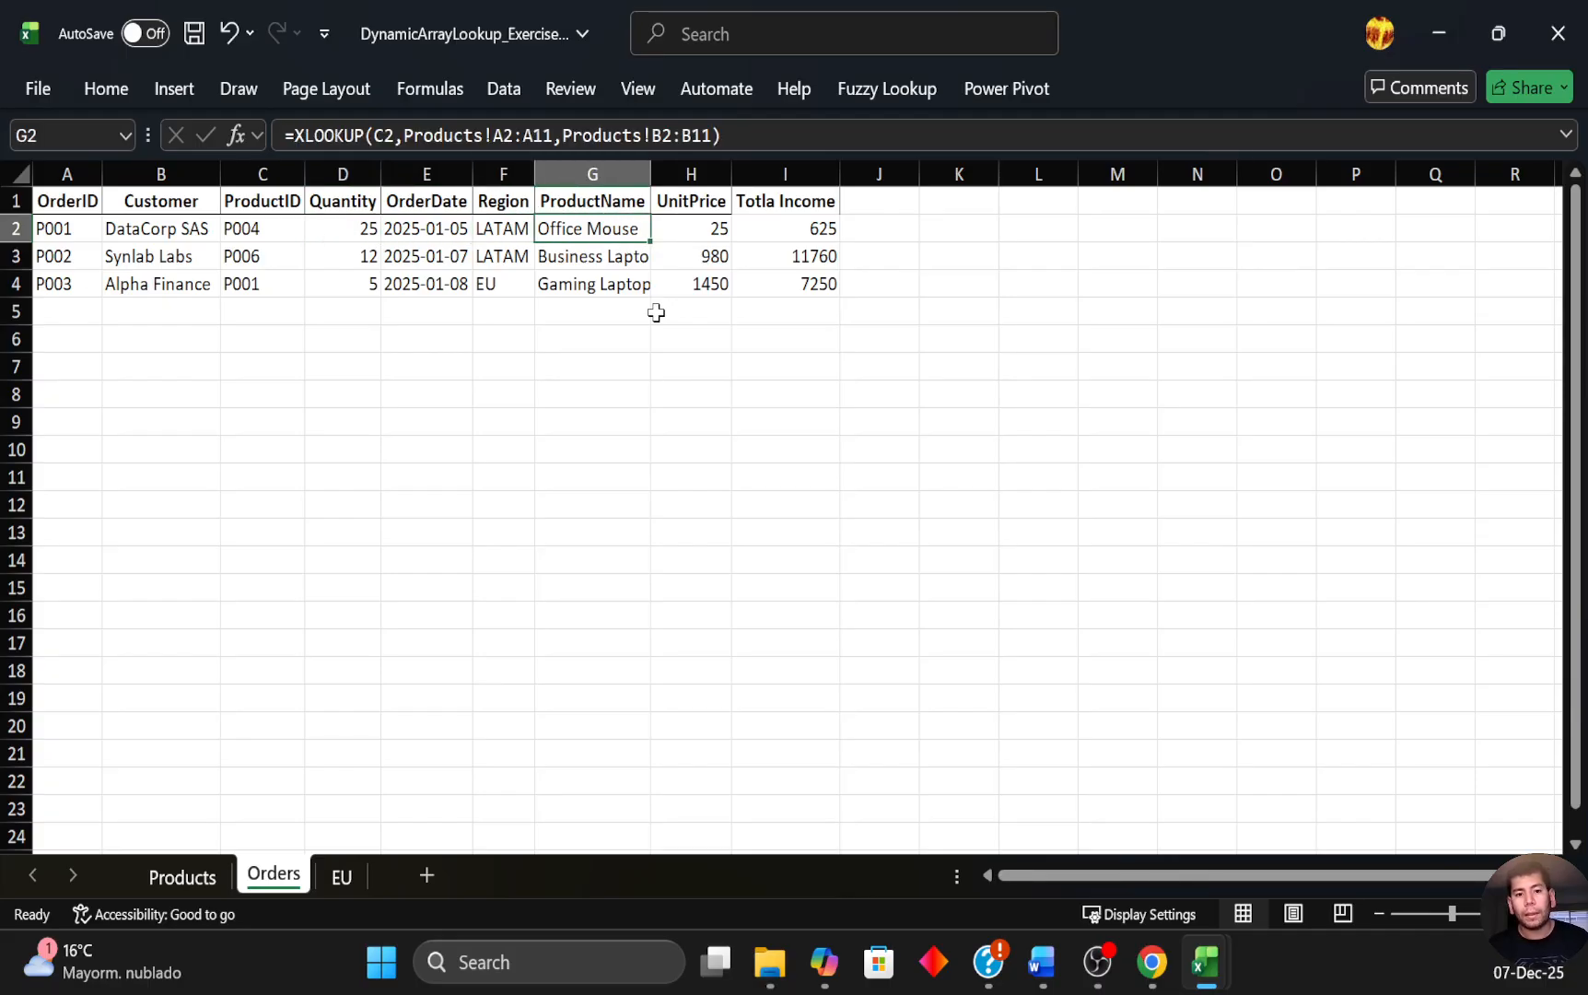
key(Left)
key(Left)
key(Left)
key(Right)
key(Right)
key(Right)
key(Right)
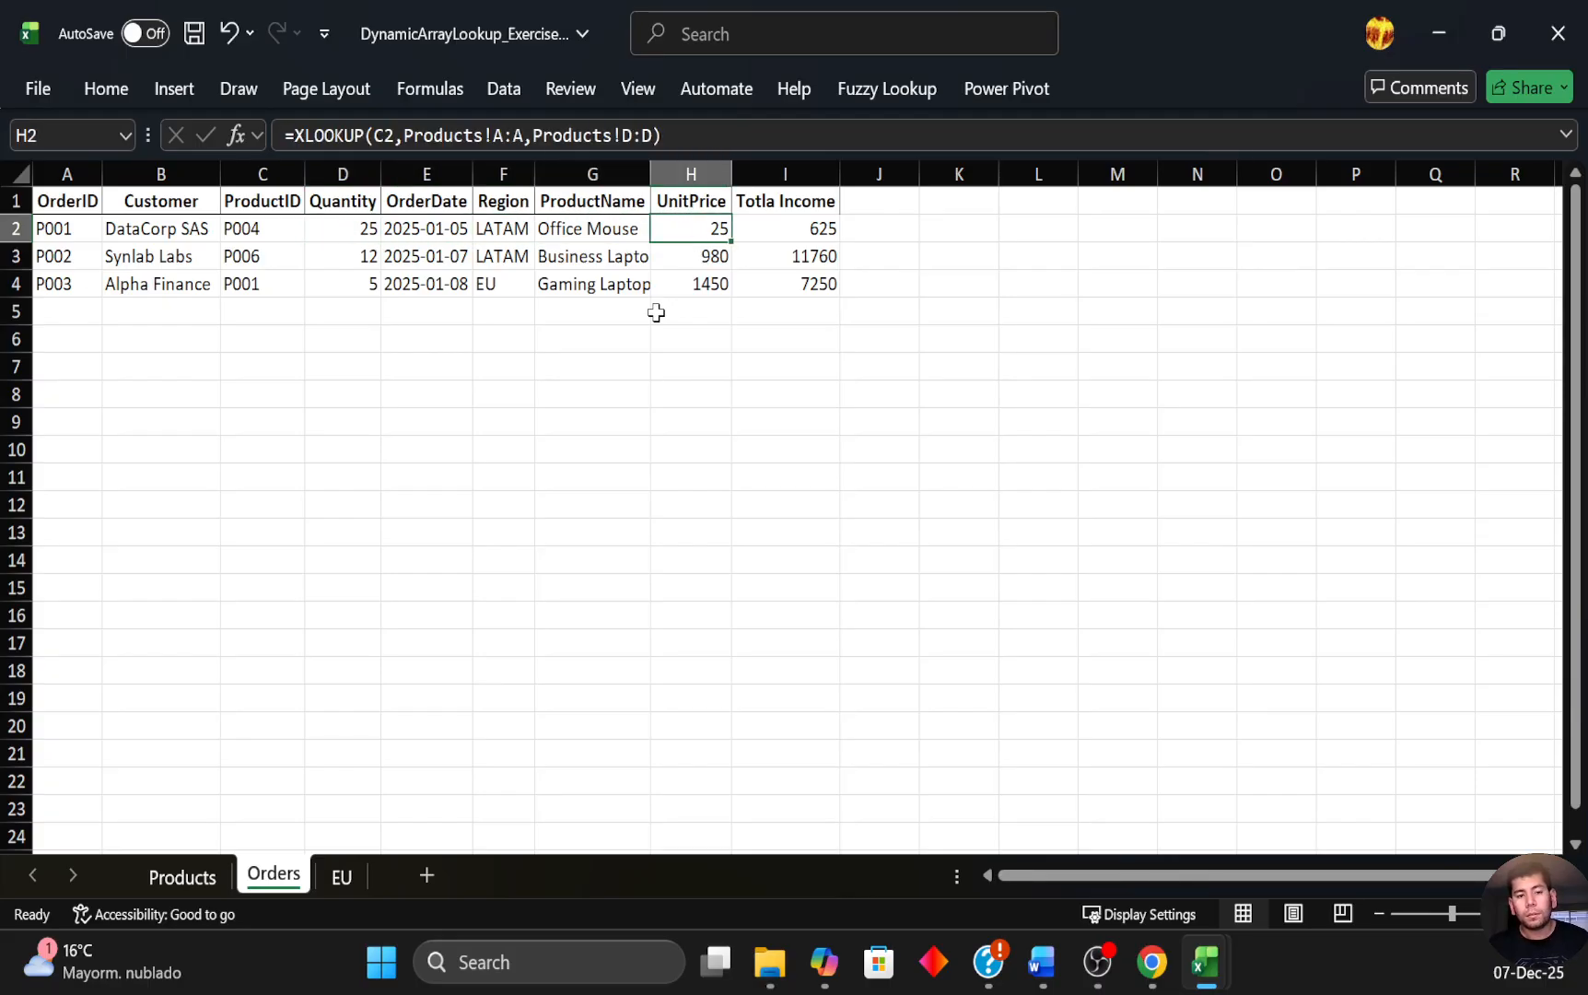
Highlight the Quantity and UnitPrice columns in turn to review the two inputs of the Totla Income calculation.
key(Left)
key(Left)
key(Left)
key(Left)
key(ctrl+space)
key(Right)
key(Right)
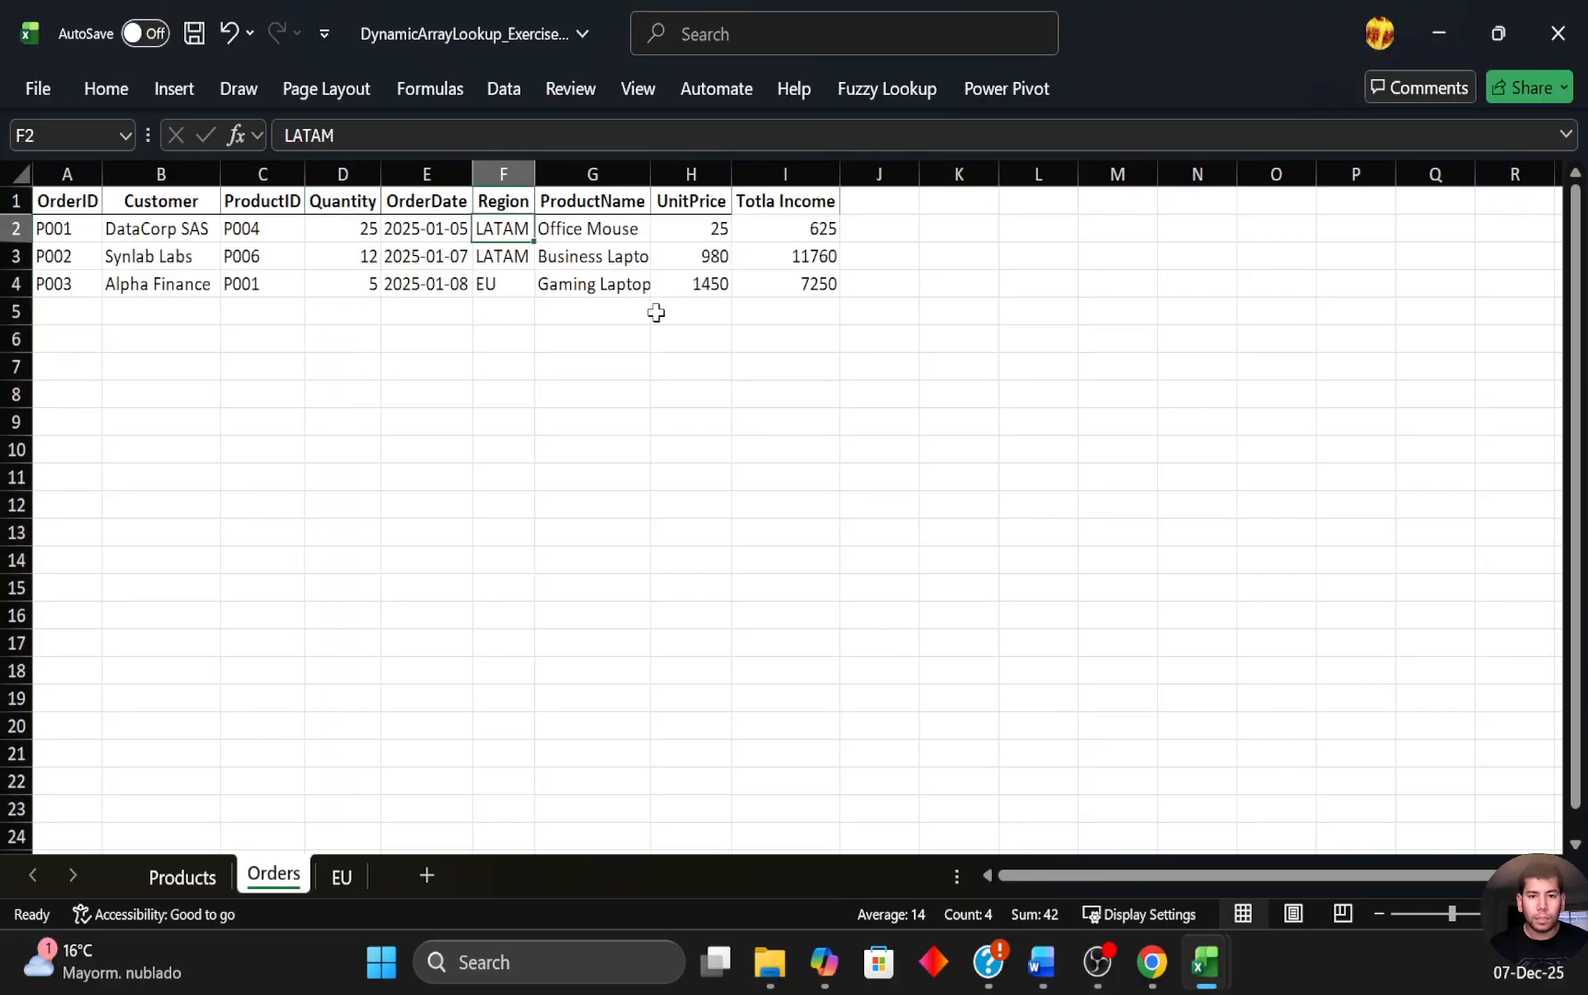
key(Right)
key(Right)
key(ctrl+space)
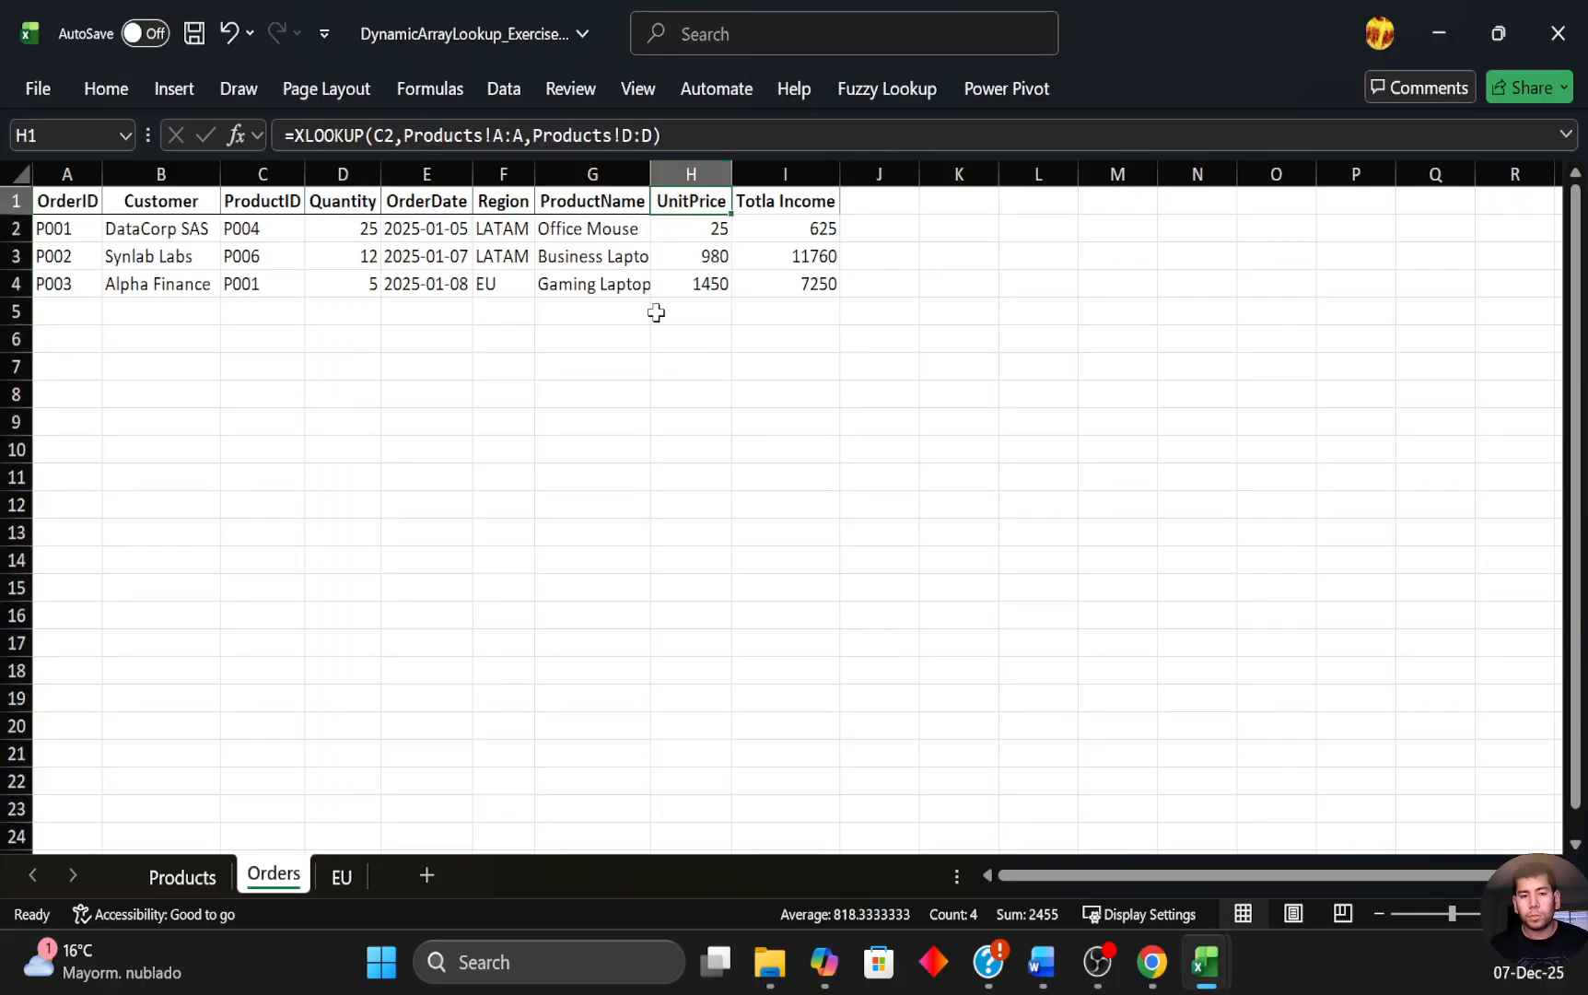
key(Down)
key(ctrl+space)
key(Up)
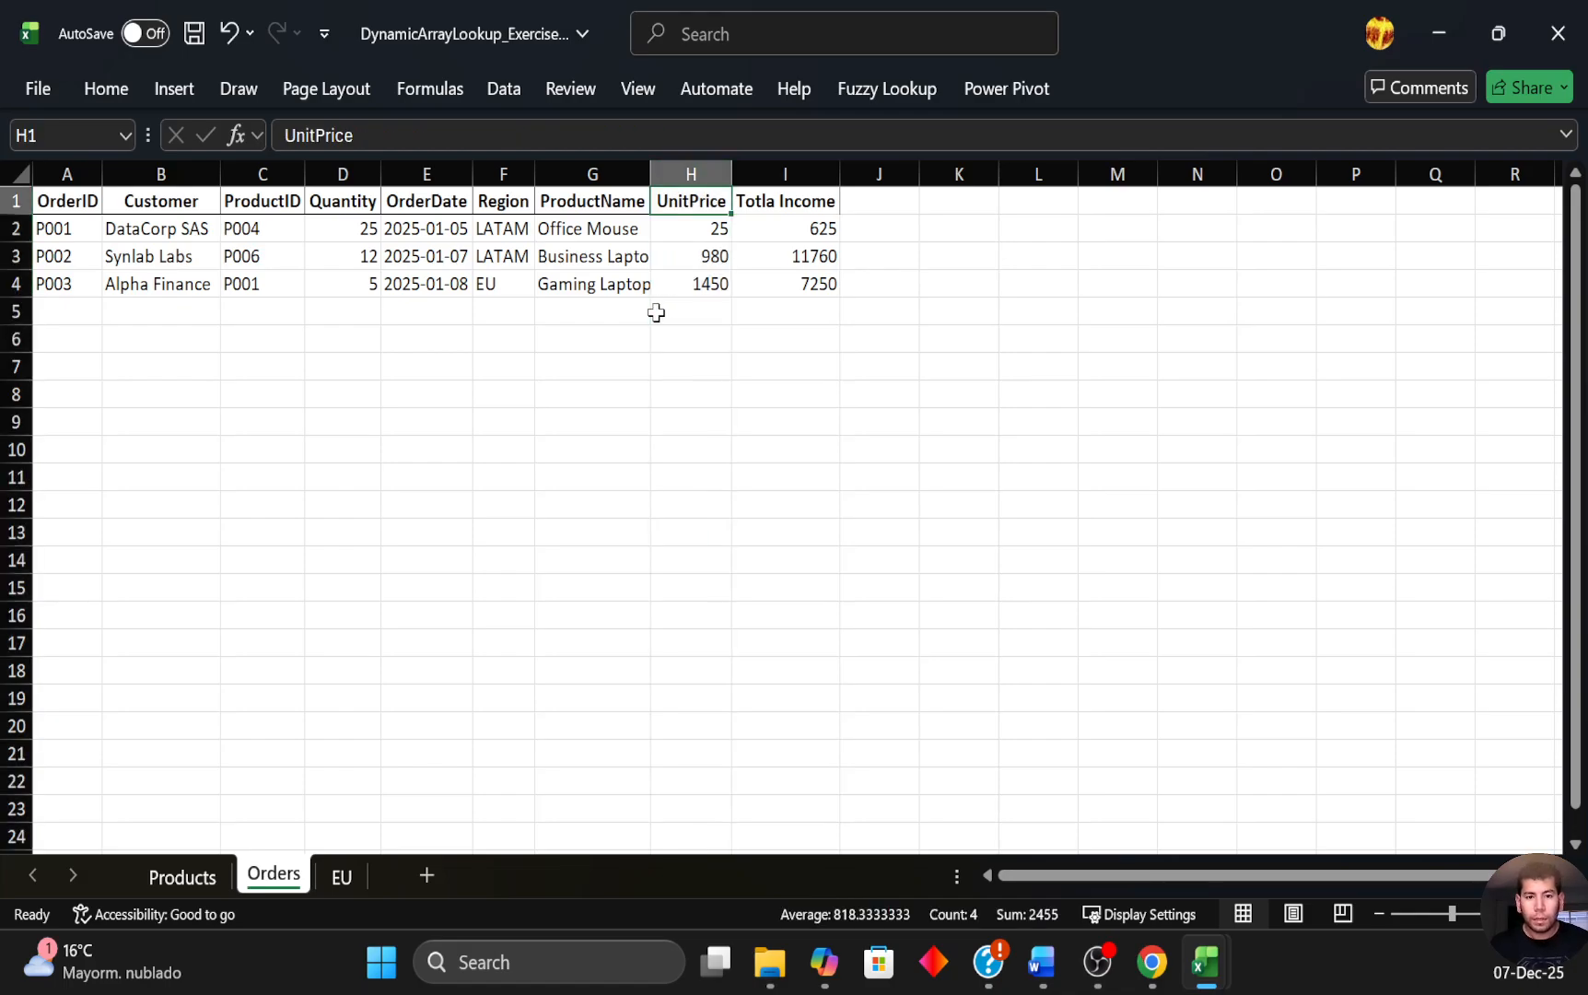
key(Down)
key(Right)
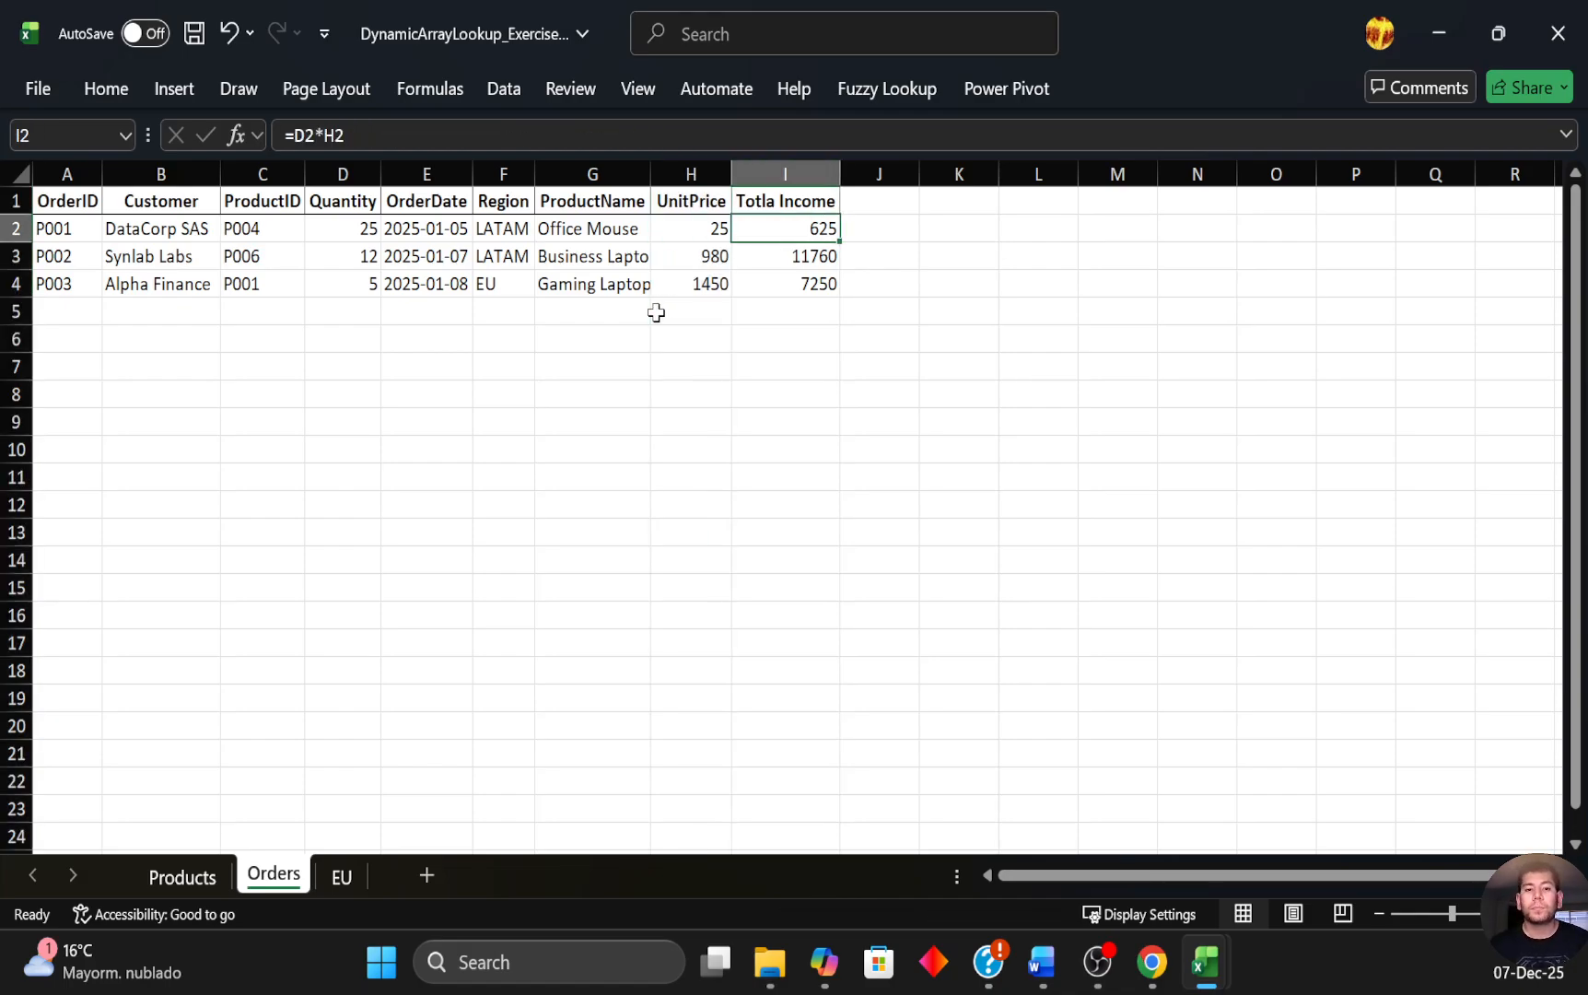
Inspect the Totla Income formula in I2 and clear it.
key(Left)
key(Right)
key(F2)
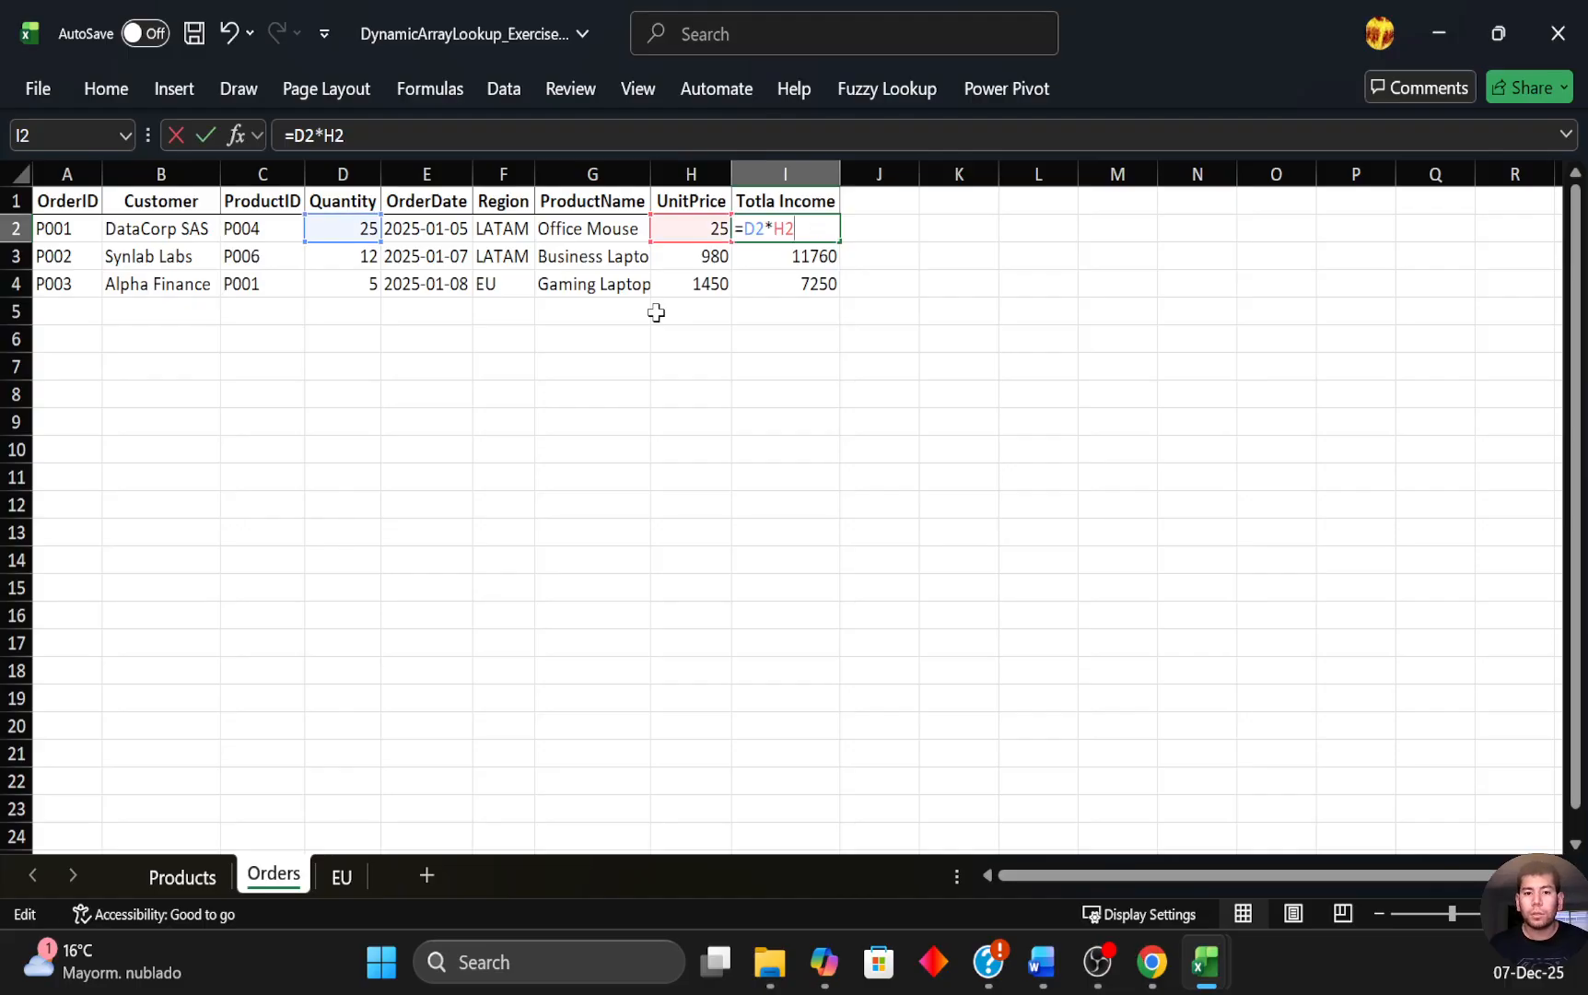
key(Escape)
key(Delete)
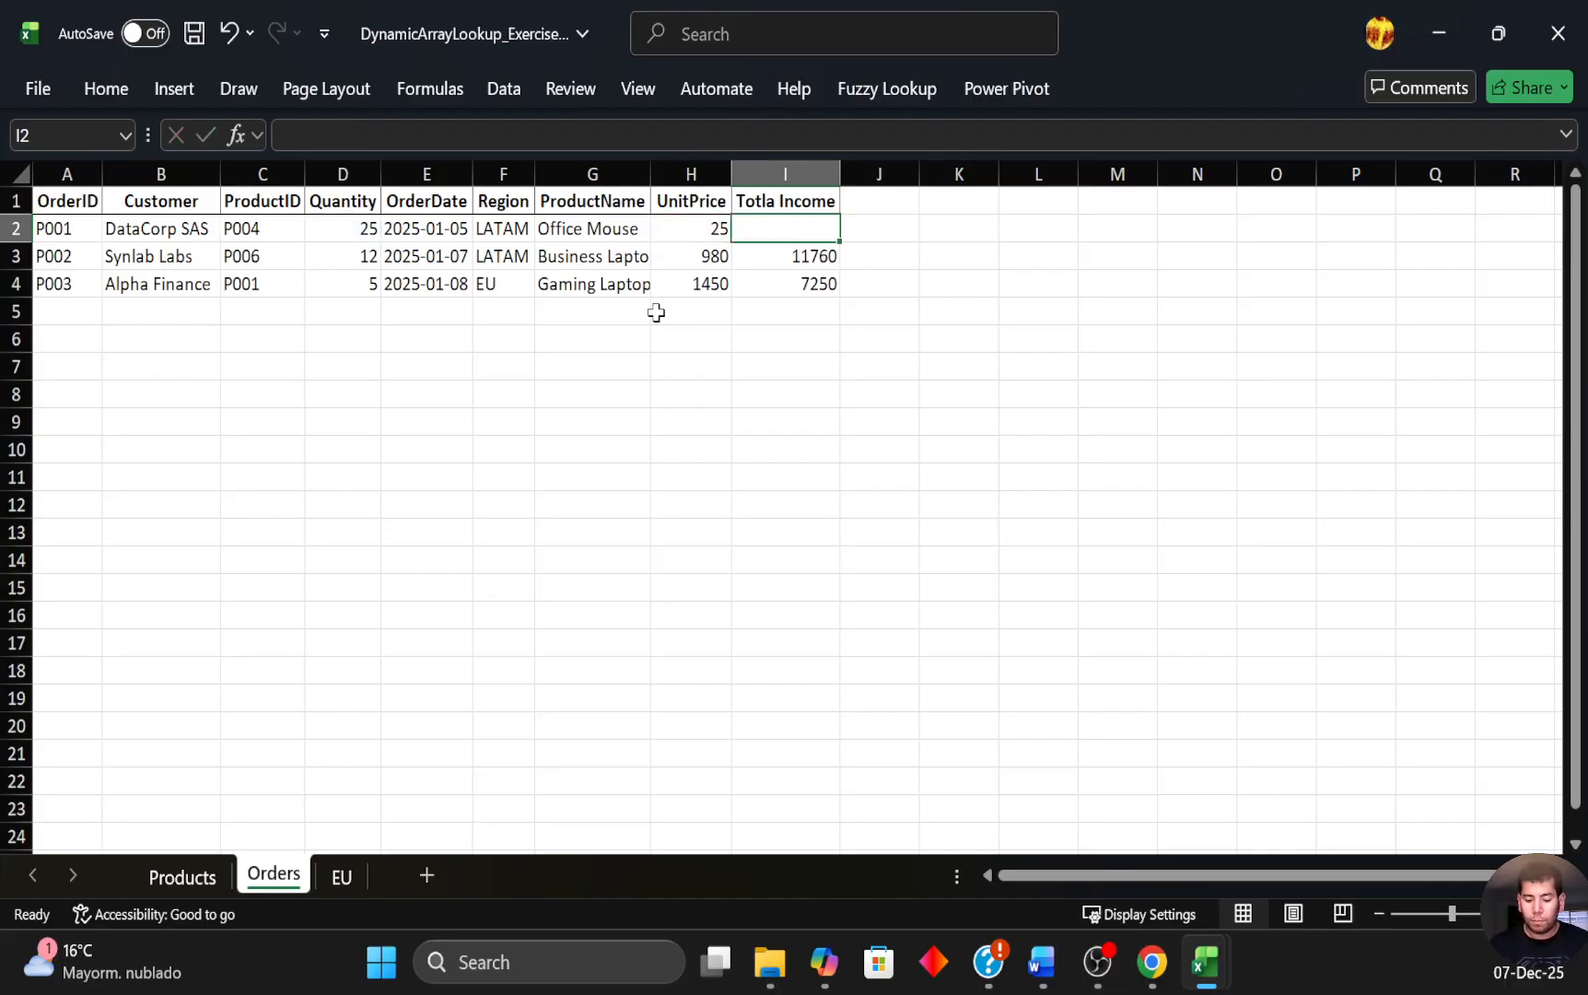
Enter the Totla Income formula =H2*D2 in I2, multiplying UnitPrice by Quantity, and reselect the cell.
text(=)
key(Left)
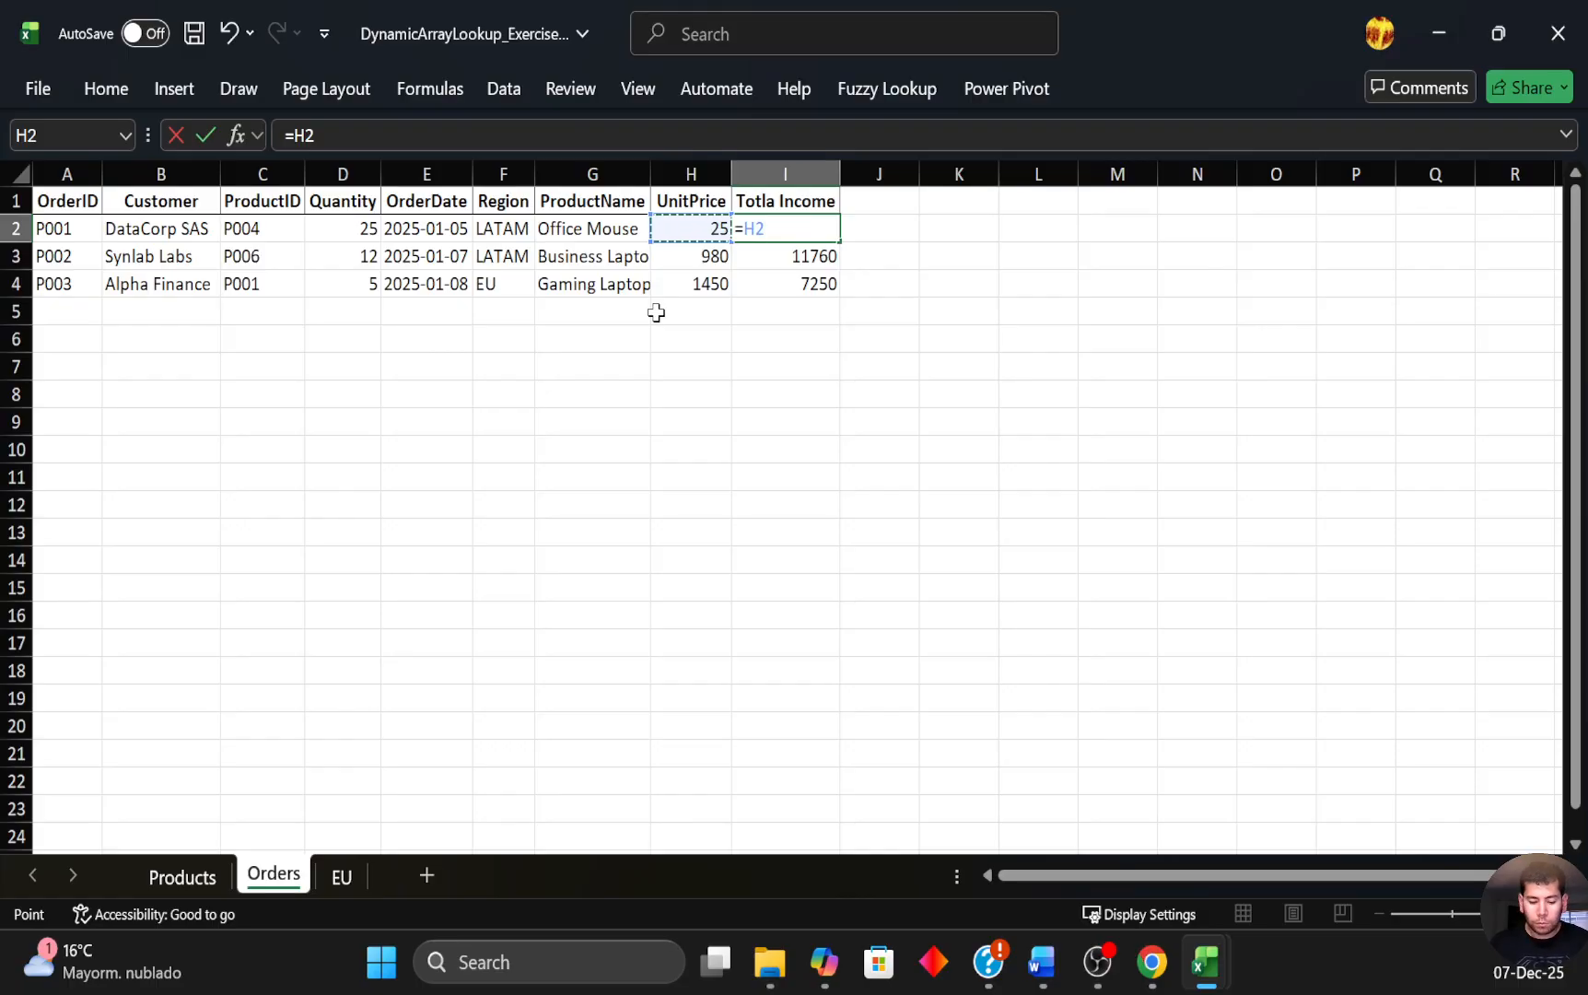
text(*)
key(Left)
key(Left)
key(Left)
key(Left)
key(Left)
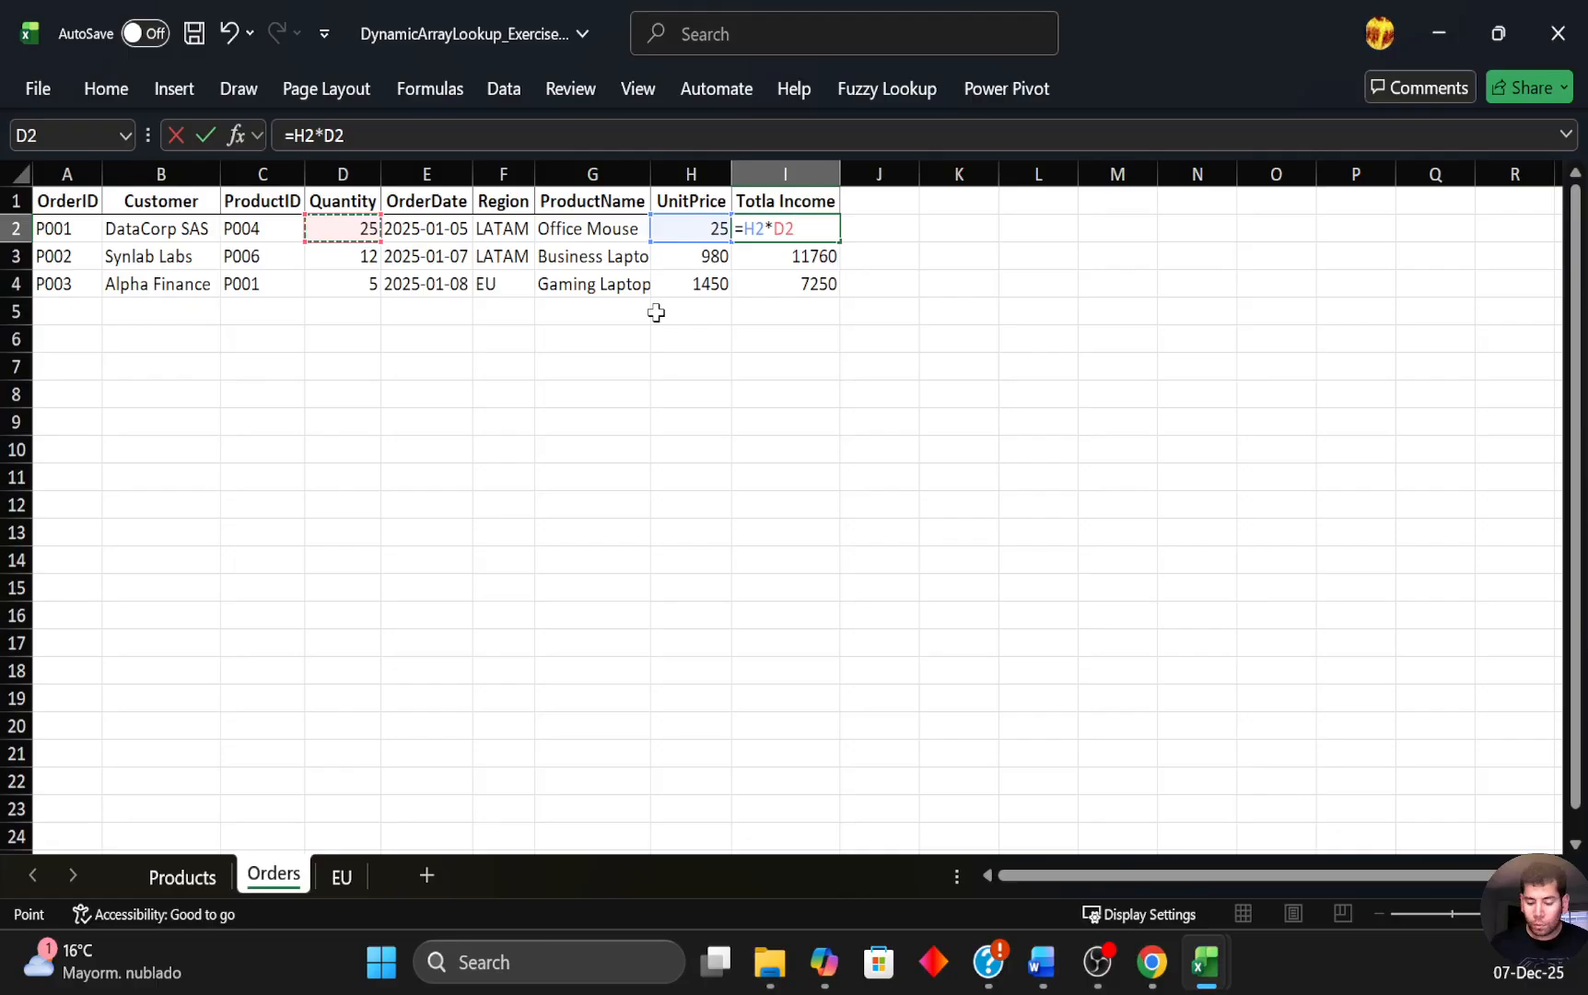
key(Return)
key(Up)
key(Down)
key(Right)
key(Up)
key(Left)
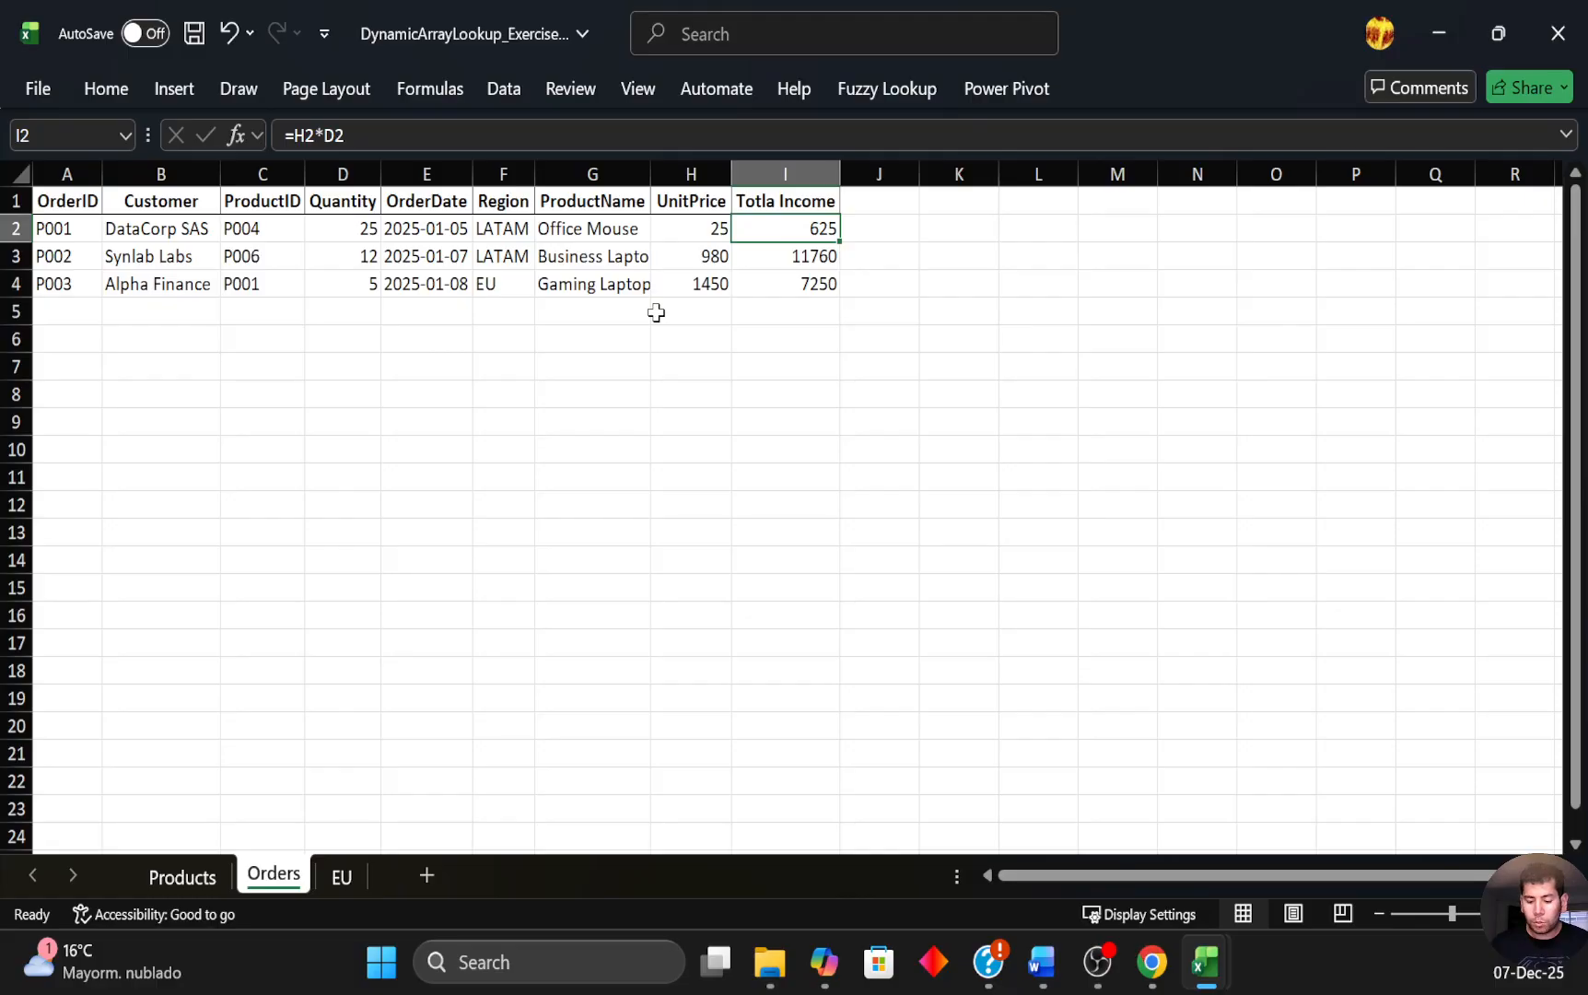
Examine the existing FILTER result across row 2 of the EU sheet.
key(ctrl+Page_Down)
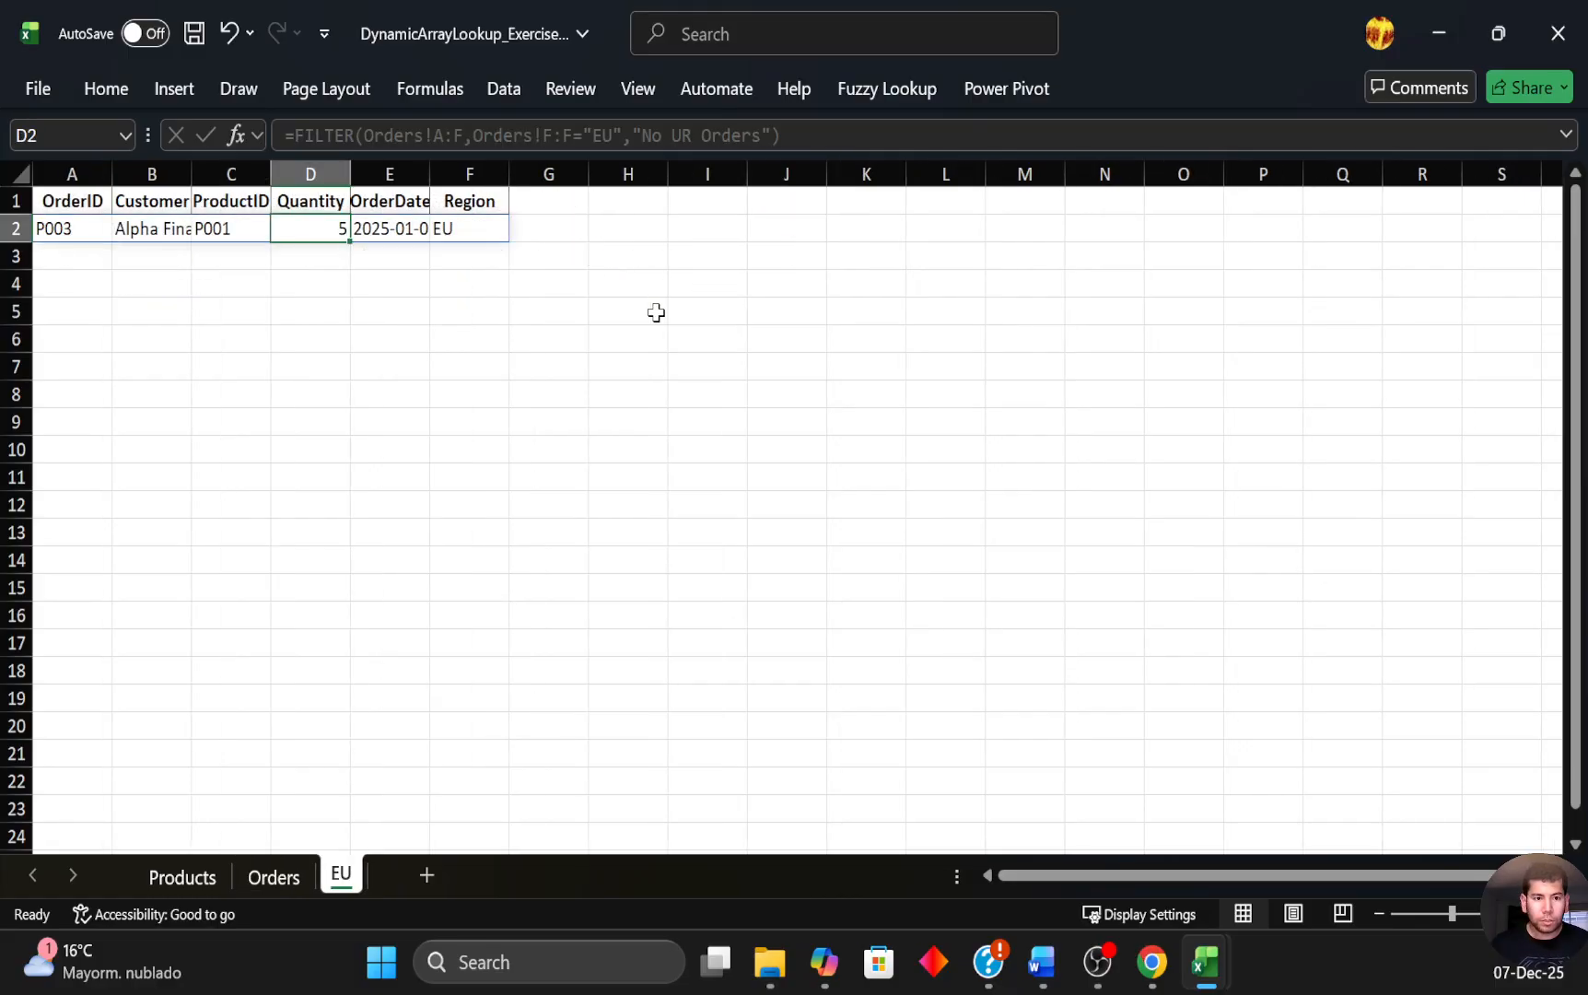
key(Left)
key(Left)
key(Left)
key(Right)
key(Right)
key(Right)
key(Right)
key(Right)
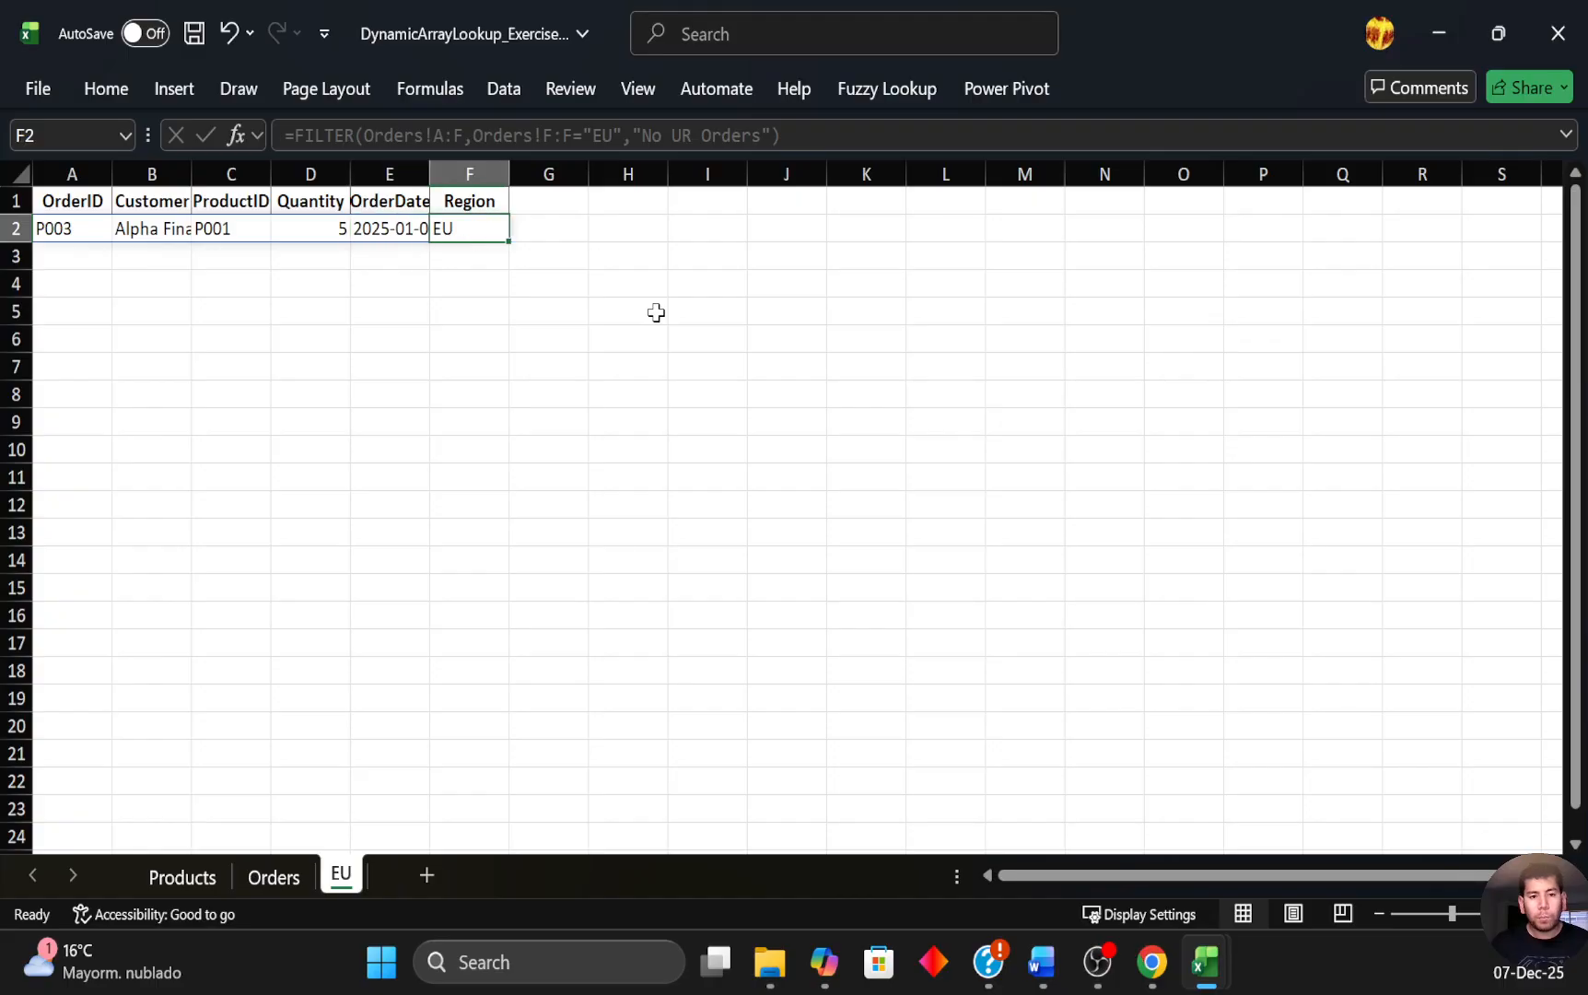
Clear the existing FILTER formula and its spilled results from A2:F2 of the EU sheet.
key(Left)
key(Left)
key(Left)
key(Left)
key(Left)
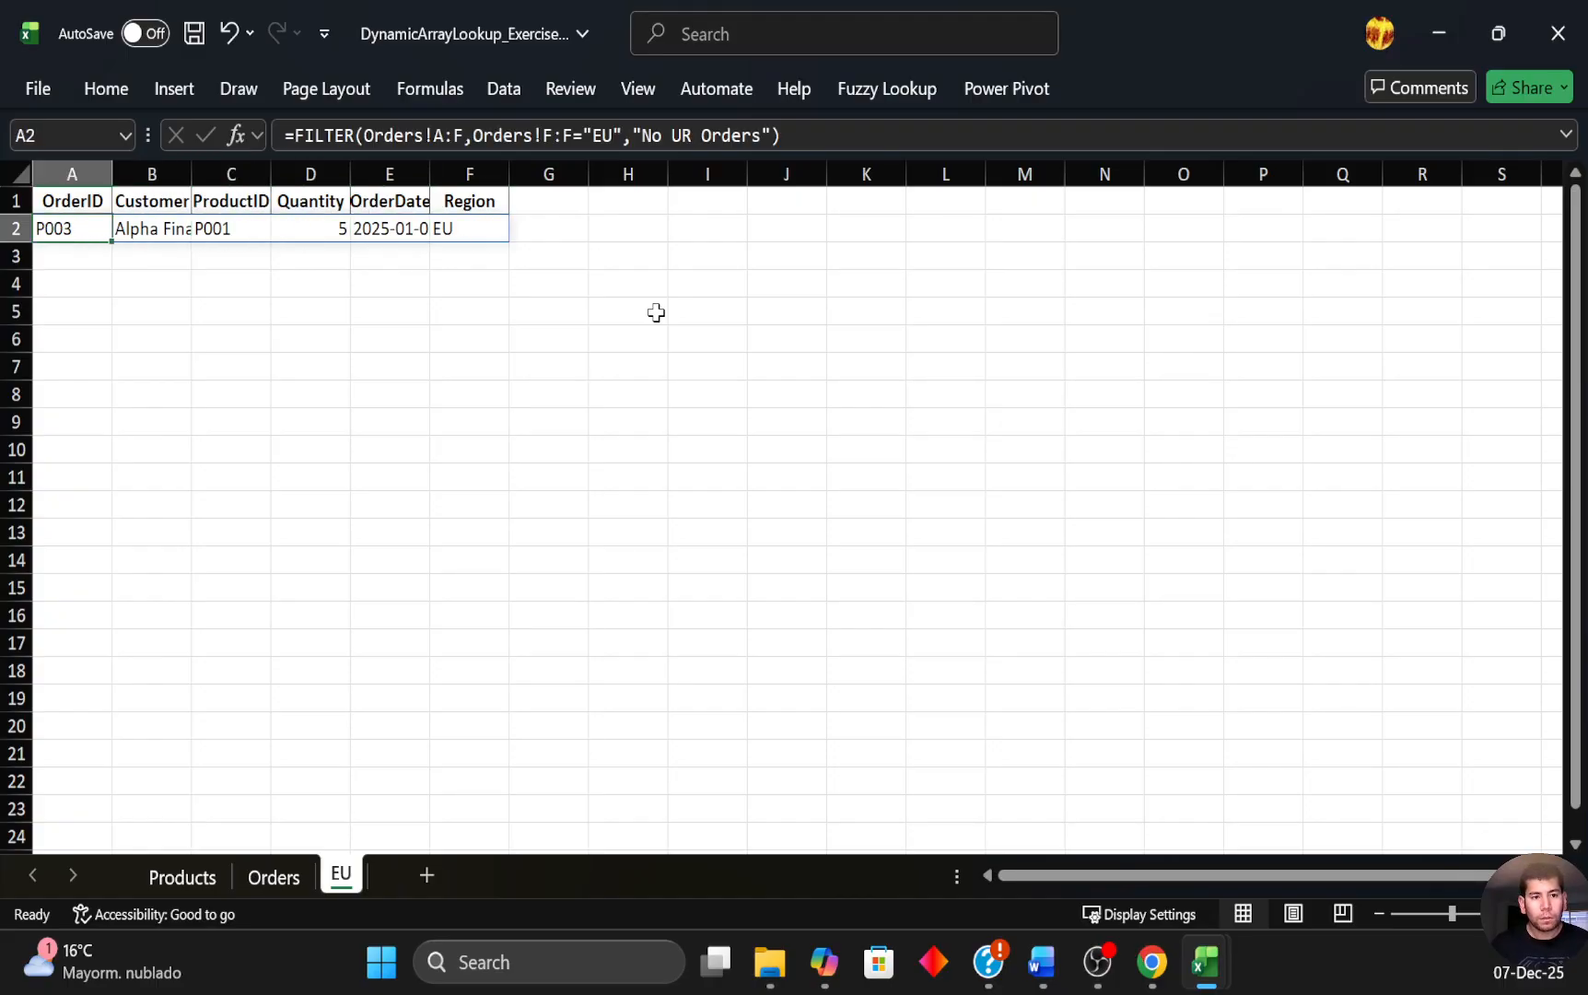
key(ctrl+shift+Right)
key(Delete)
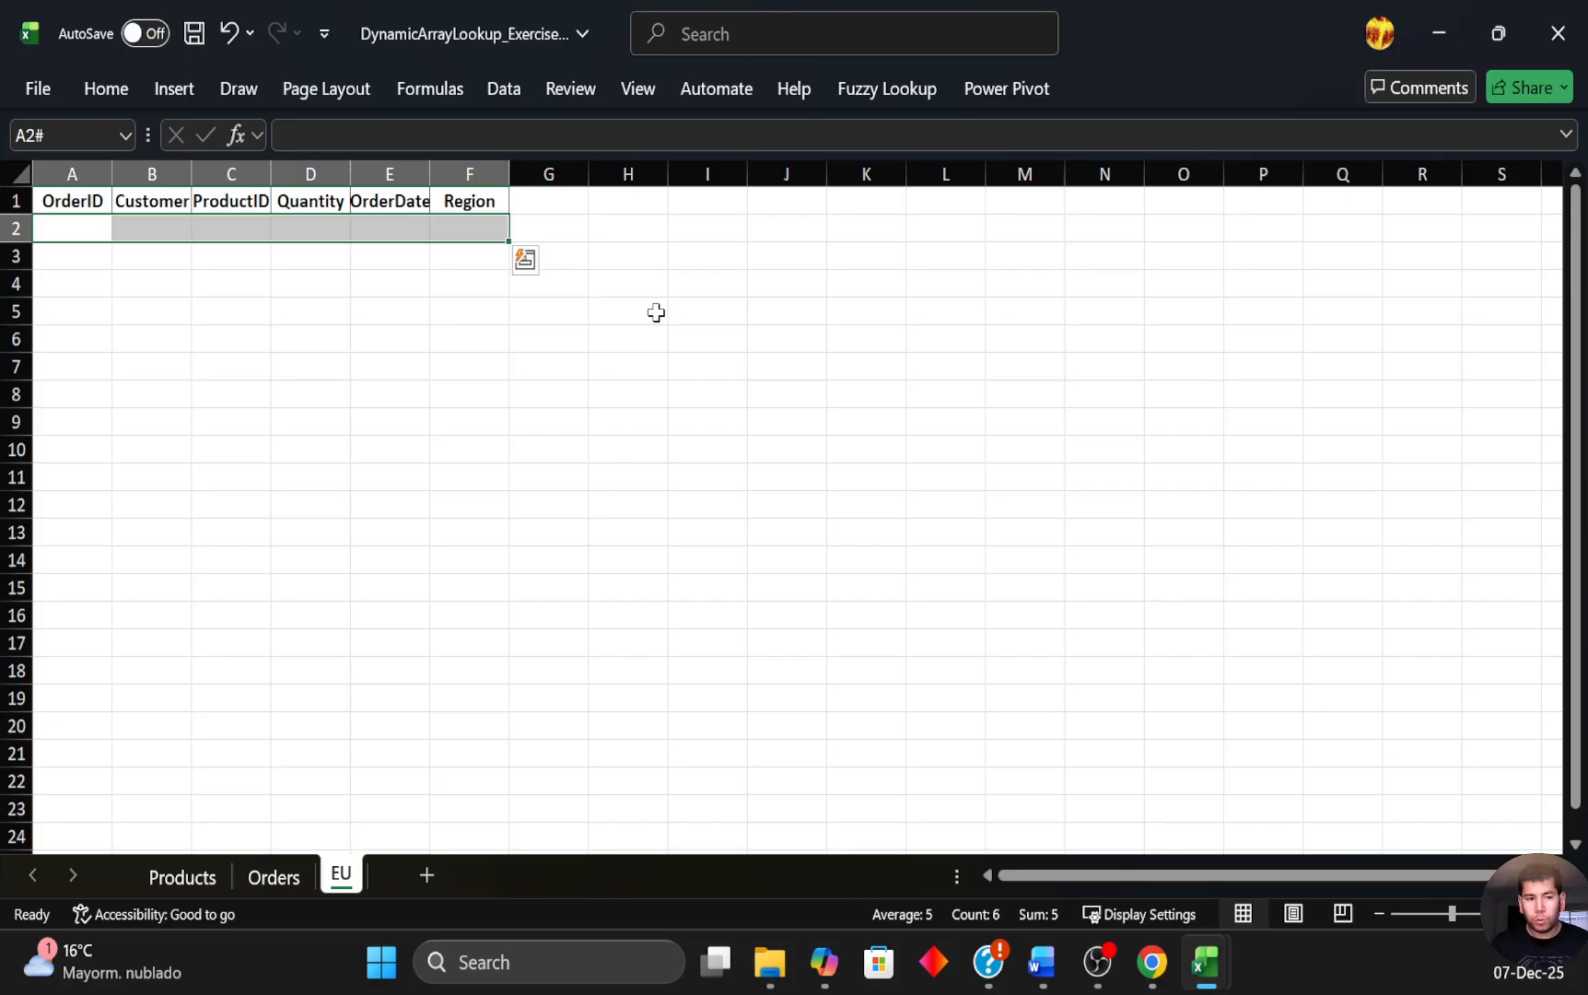
Begin a FILTER formula in A2 of the EU sheet with Orders!A2:I1048576 as the array.
key(Left)
text(=f)
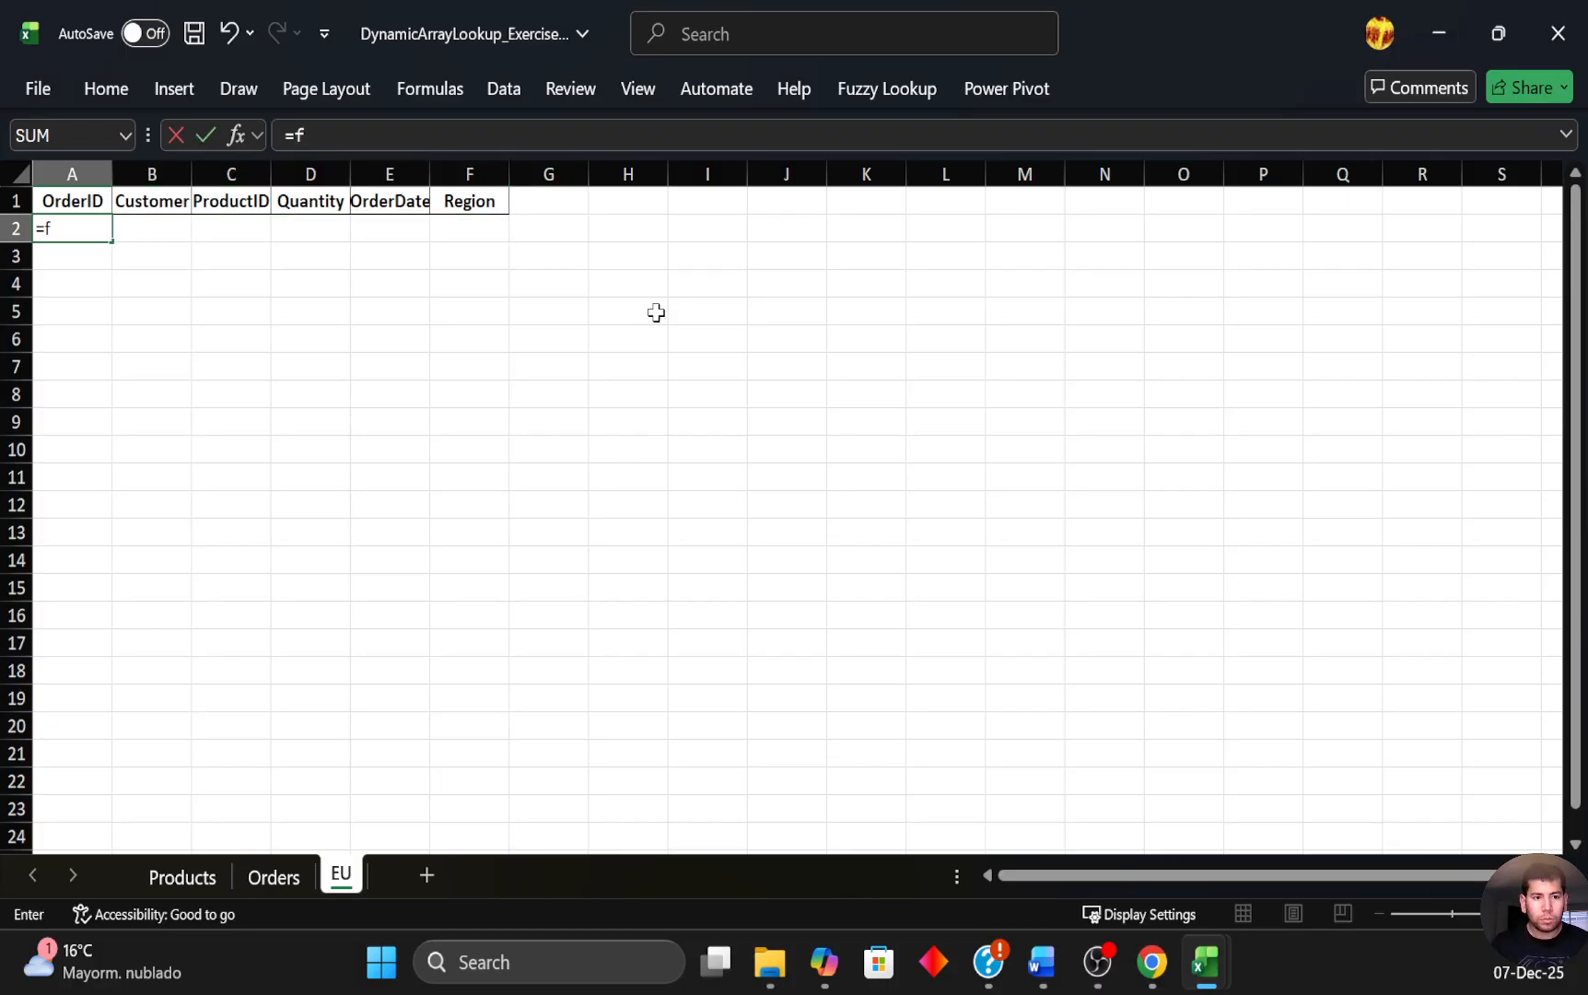
text(ilter)
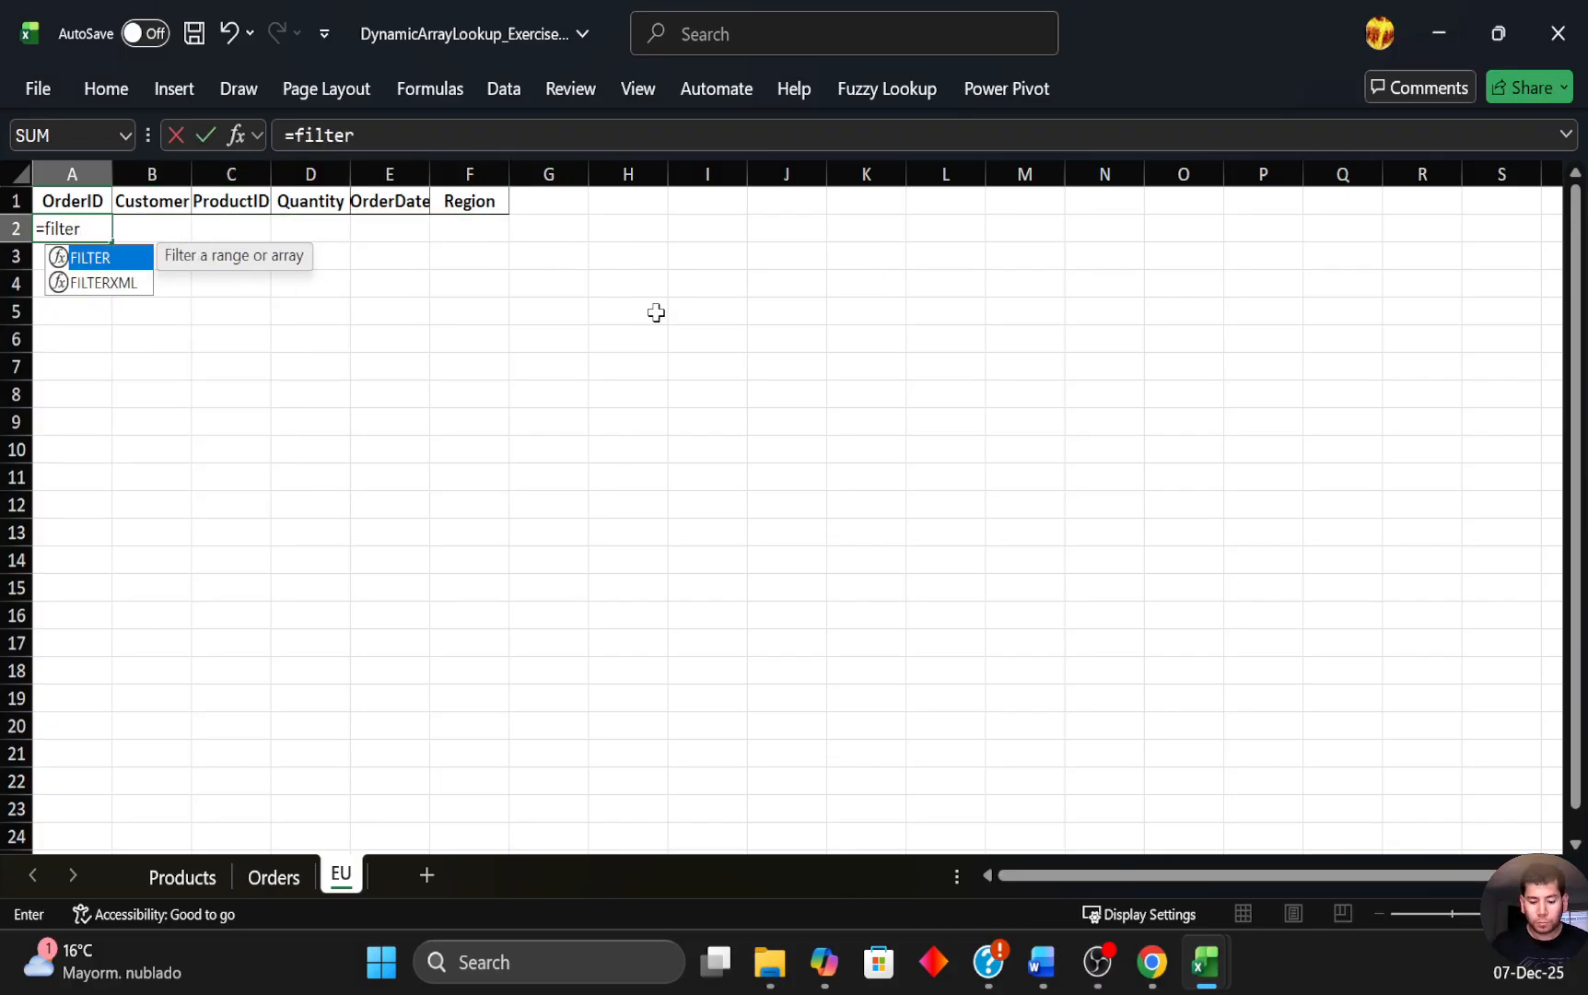
text(()
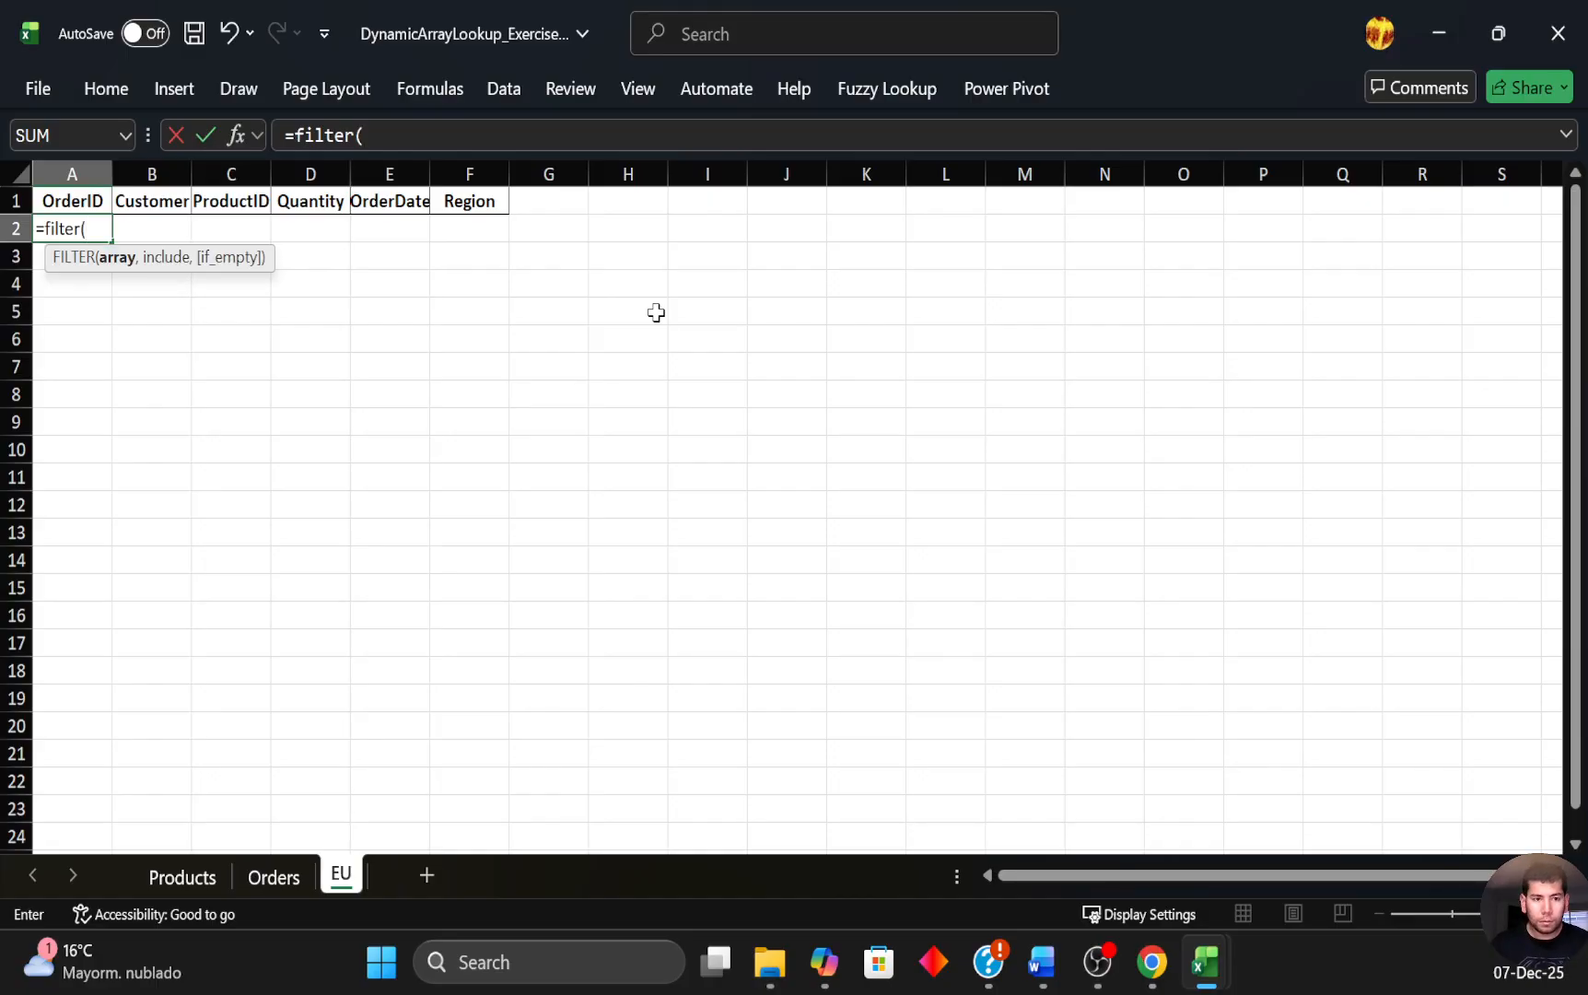
key(ctrl+Page_Up)
key(Down)
key(Down)
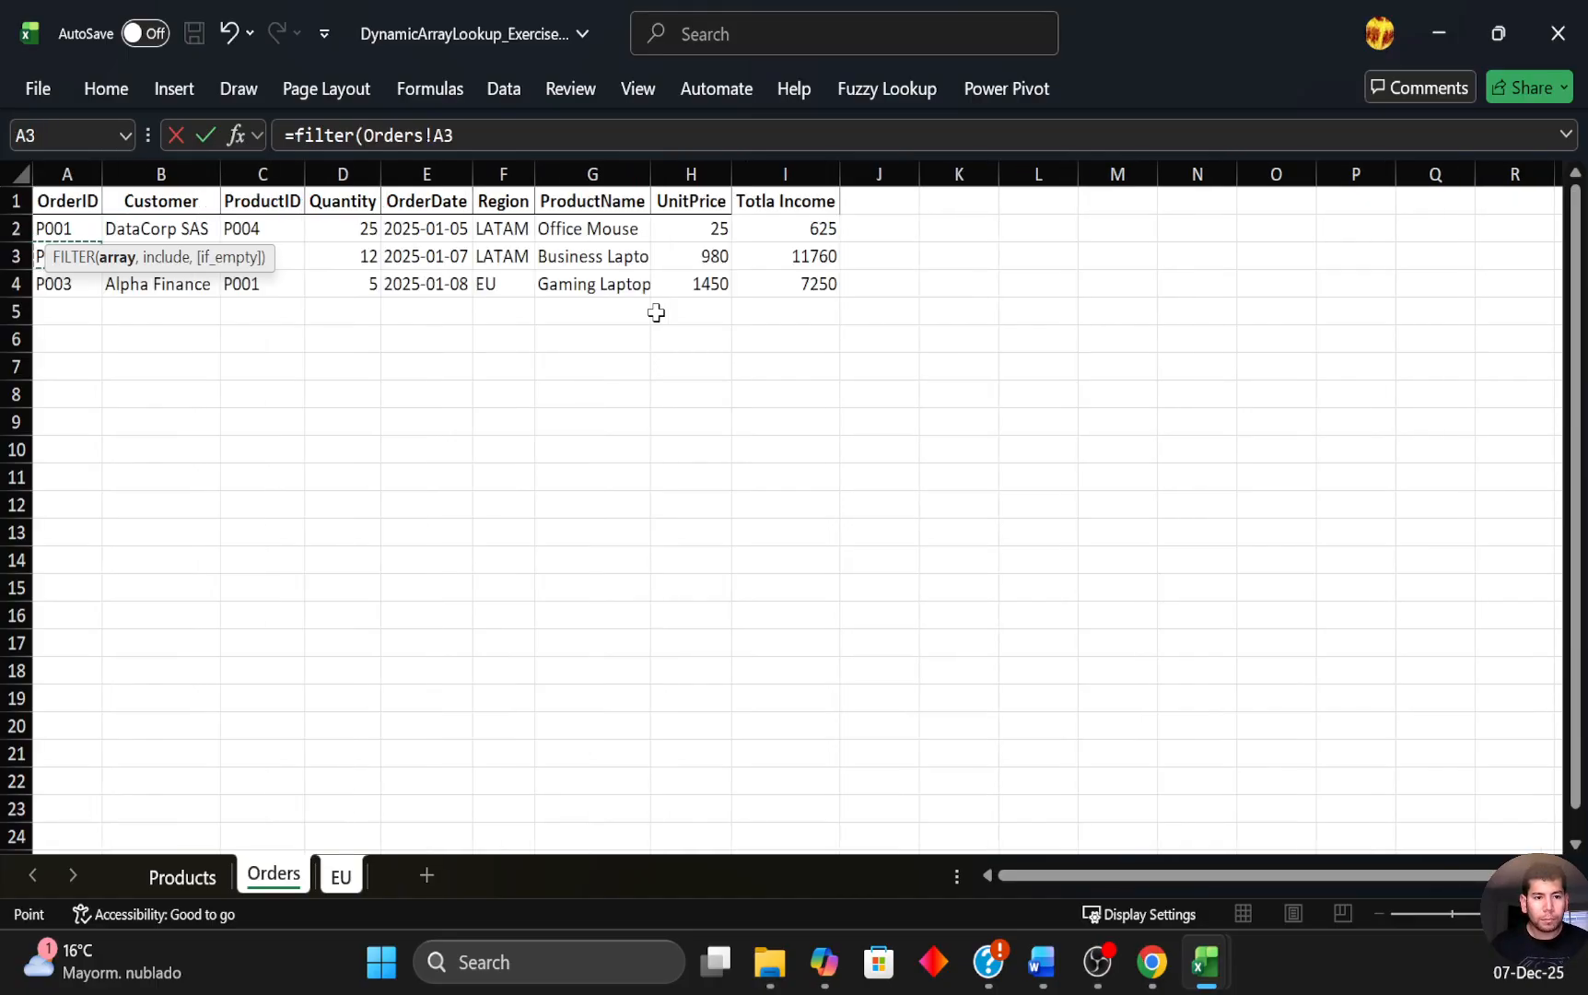
key(Up)
key(shift+Right)
key(shift+Right)
key(shift+Right)
key(shift+Right)
key(shift+Right)
key(shift+Right)
key(shift+Right)
key(shift+Right)
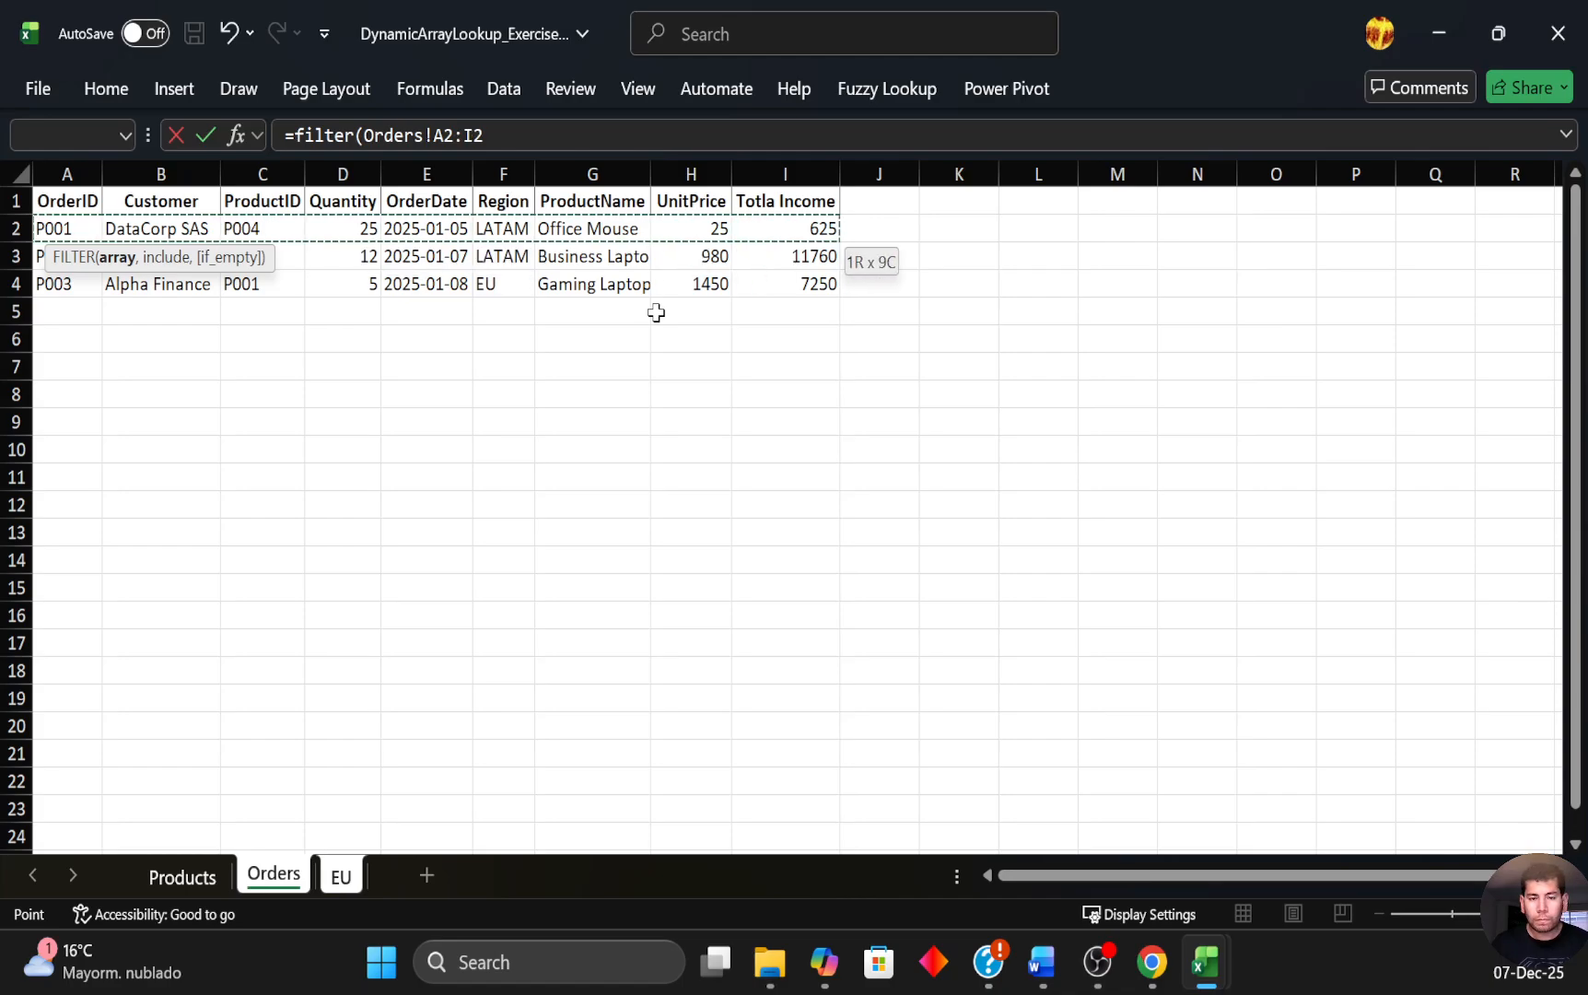
key(ctrl+shift+Down)
key(ctrl+shift+Down)
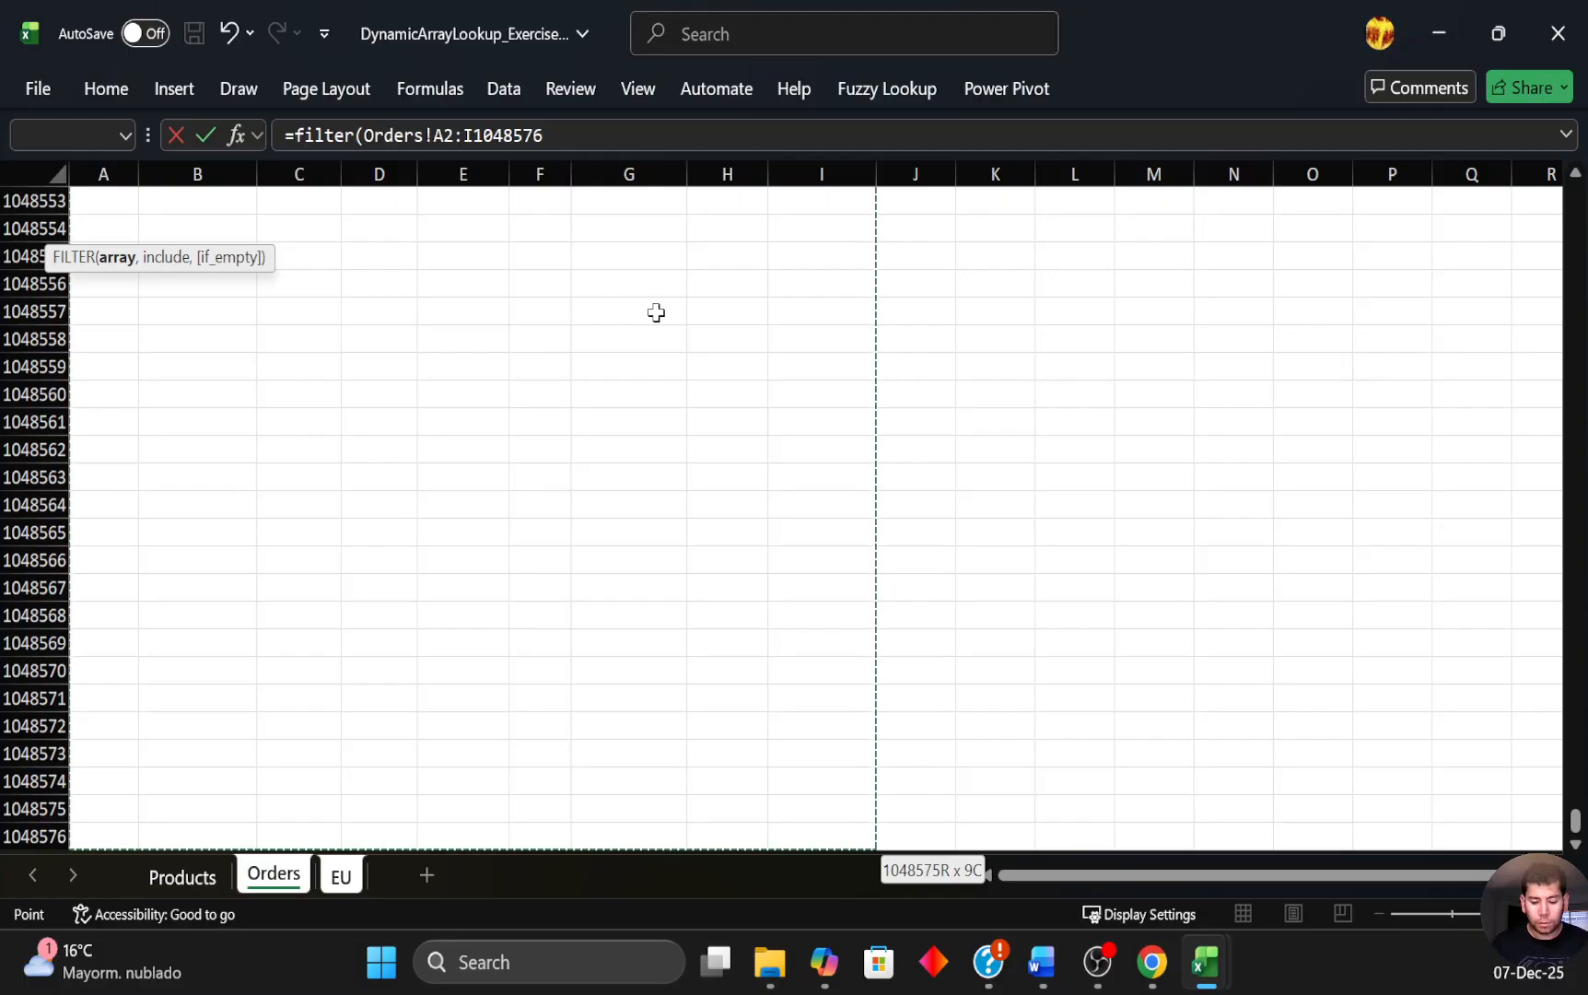
Set the FILTER include condition to the Region column equal to EU: Orders!F2:F1048576="EU".
text(,)
key(Up)
key(Up)
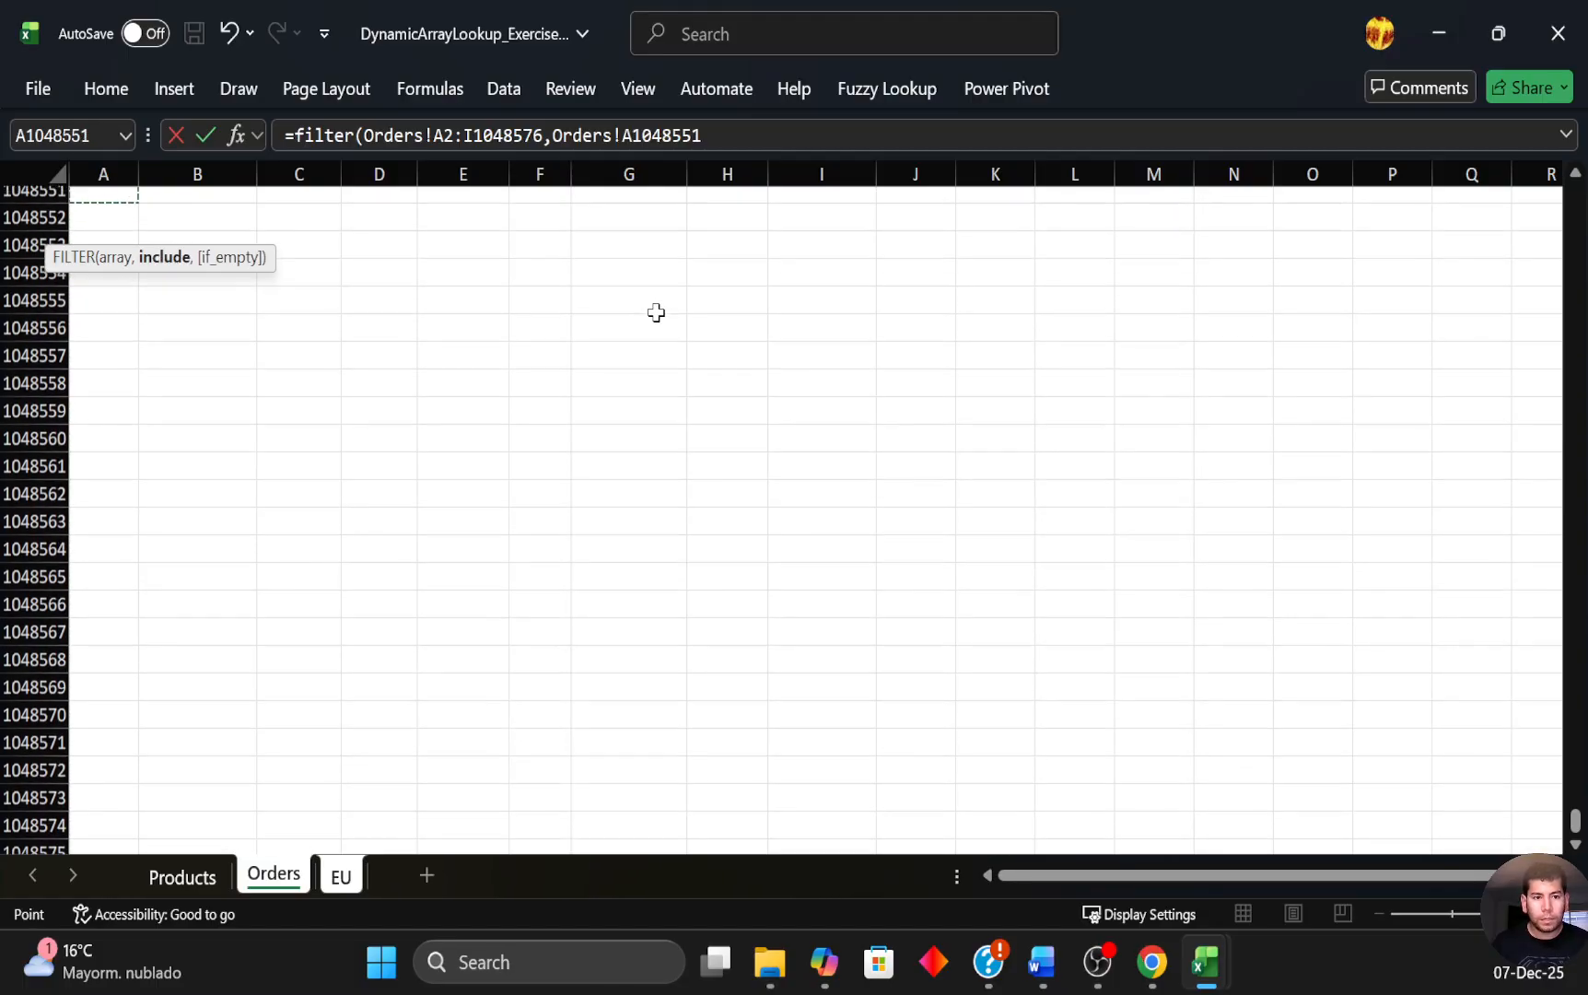
key(ctrl+Up)
key(Right)
key(Right)
key(Up)
key(Up)
key(Up)
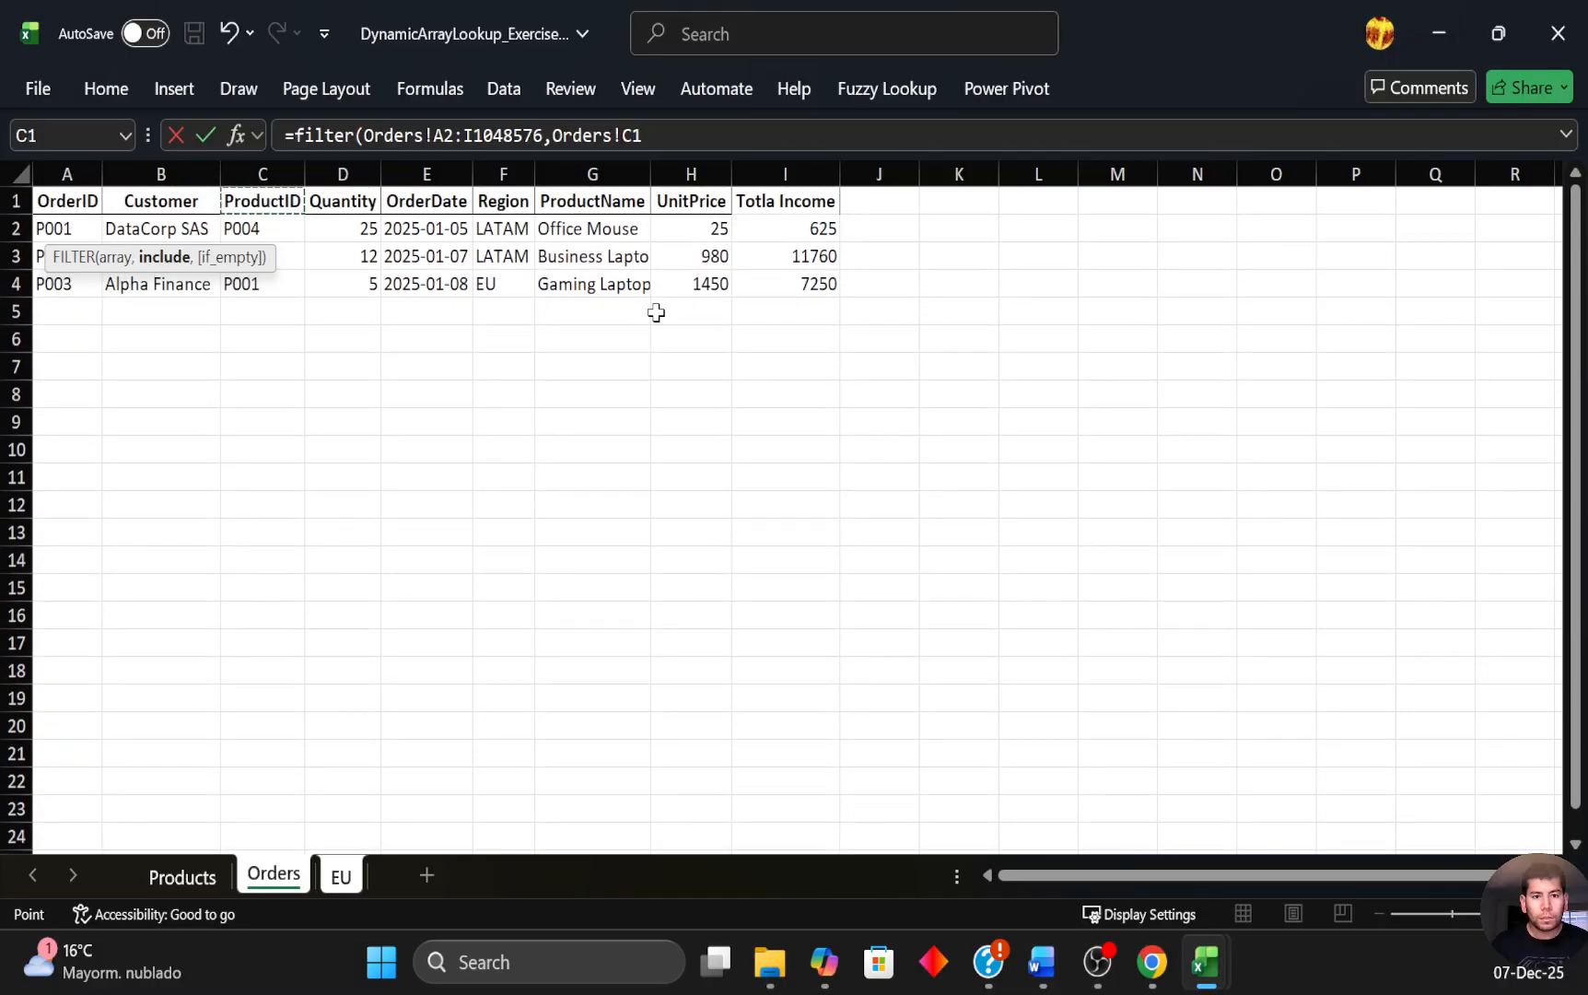
key(Right)
key(Right)
key(Right)
key(Down)
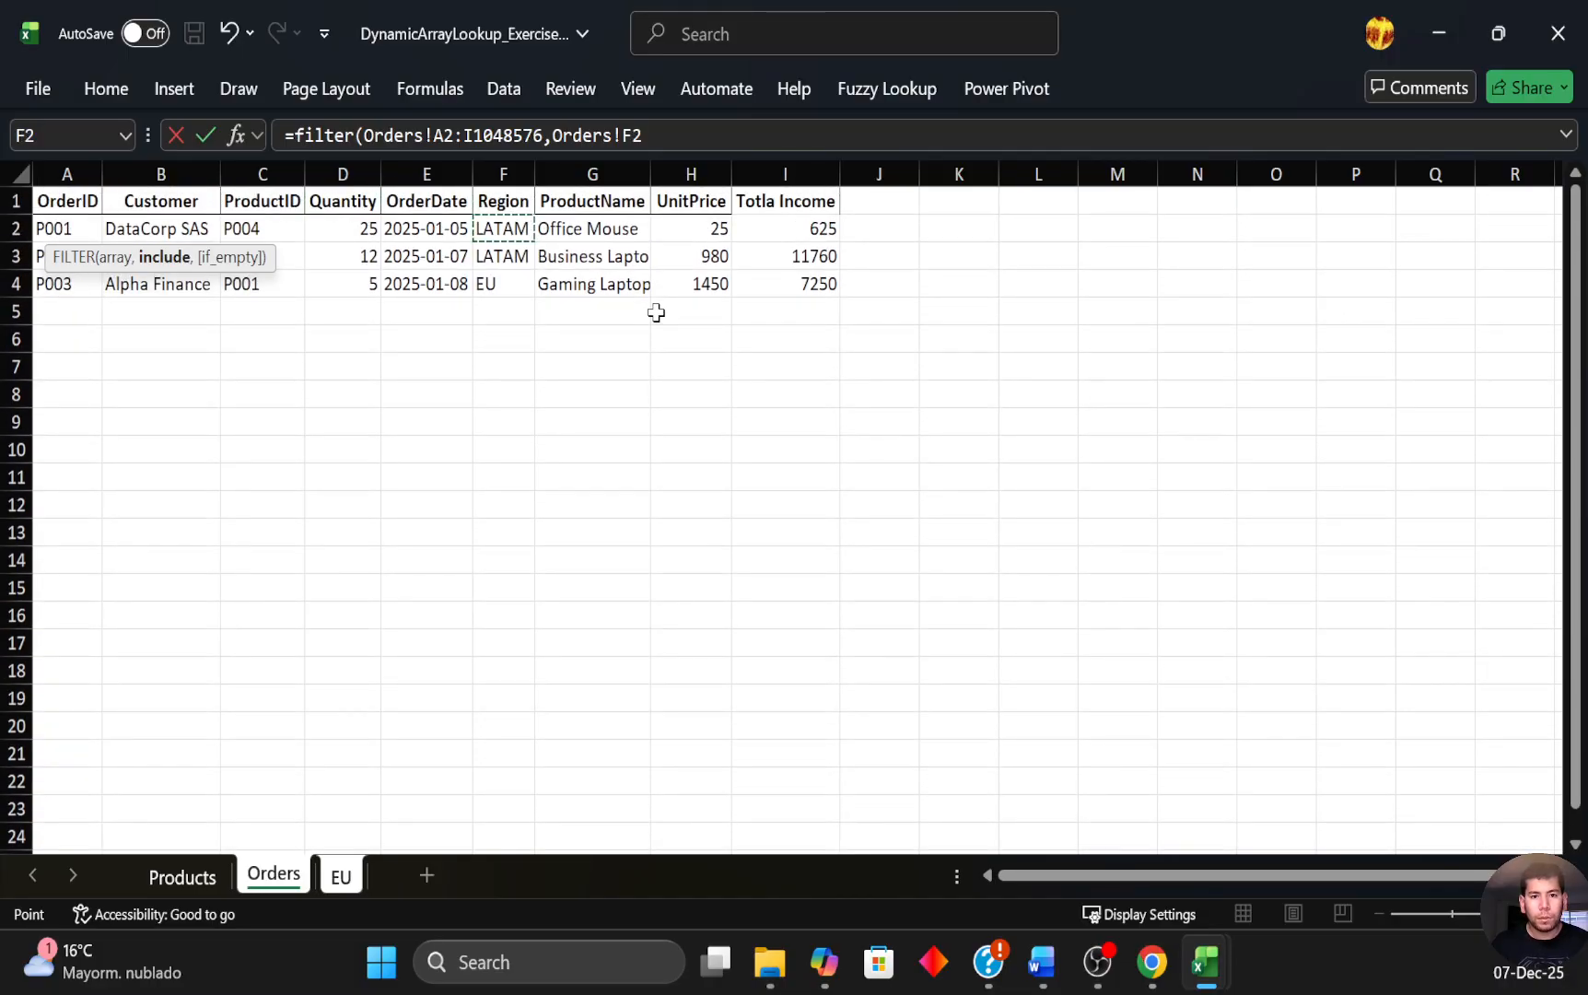
key(ctrl+shift+Down)
key(ctrl+shift+Down)
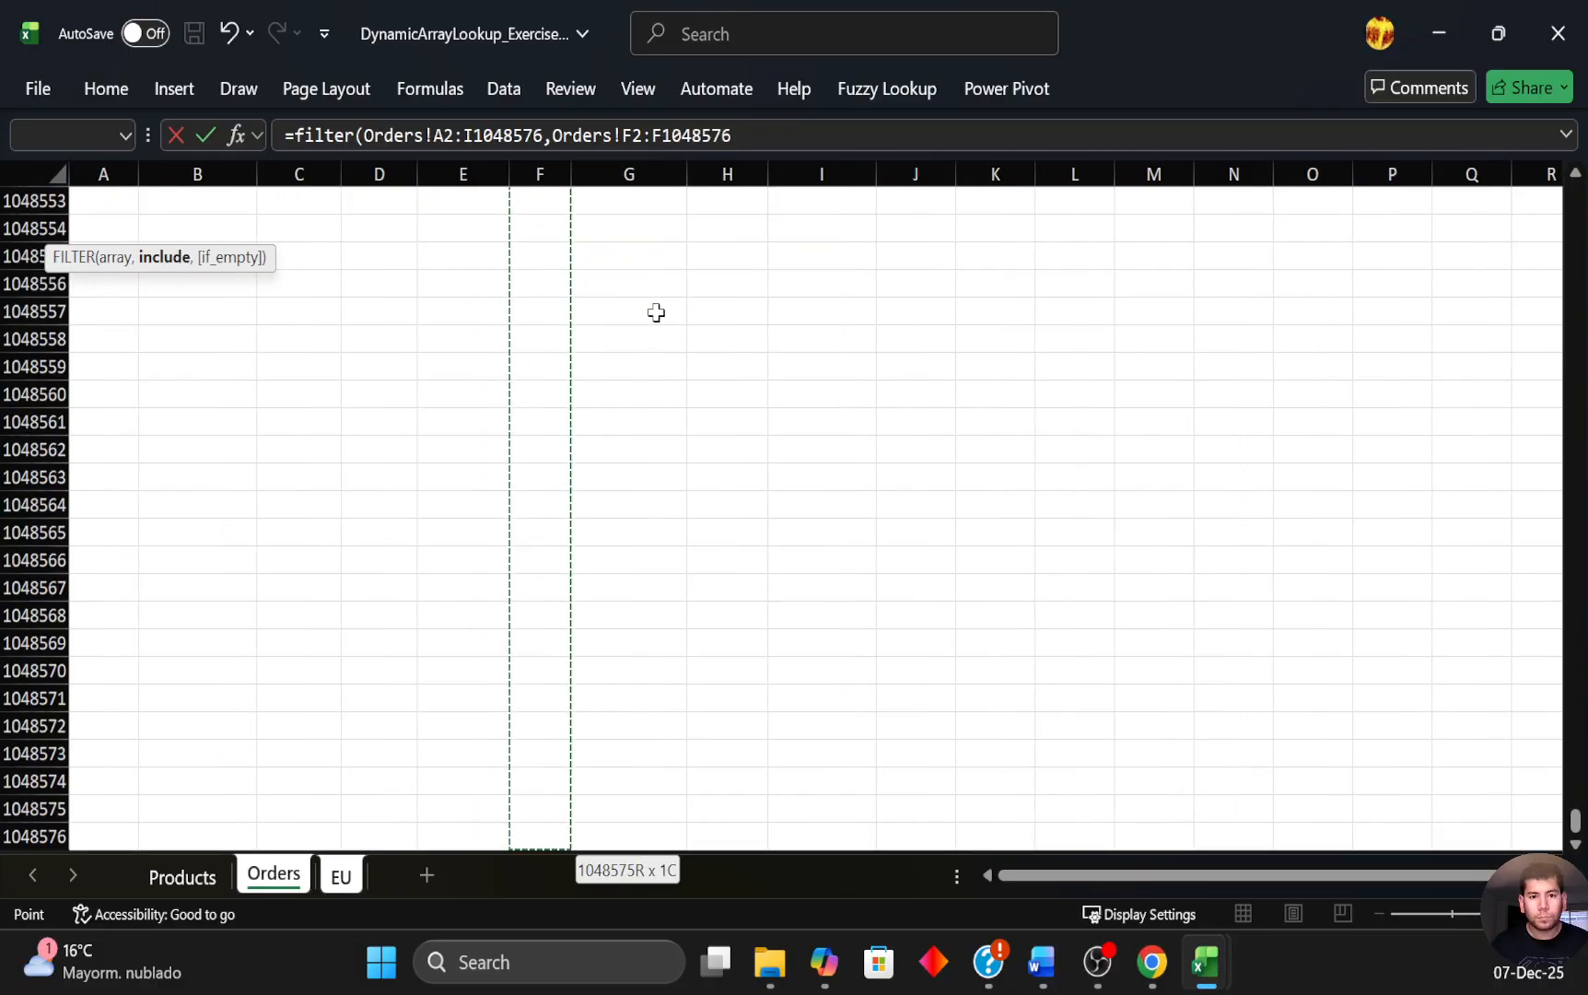
text(="EU)
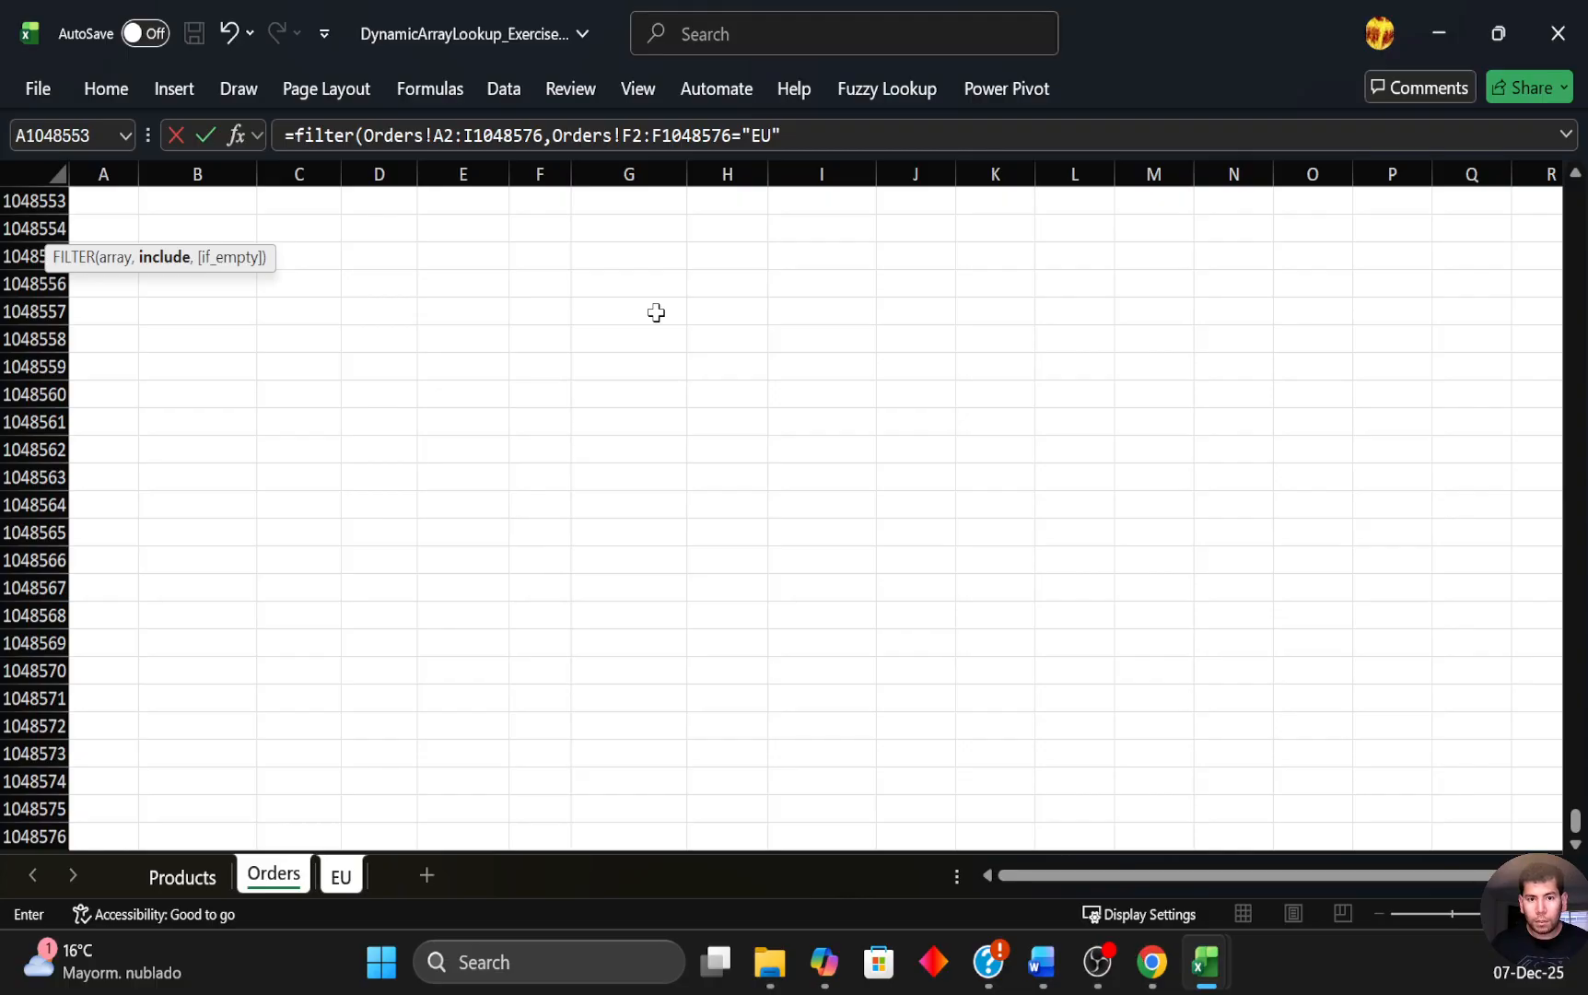
Add "No EU" as the if_empty value and commit the FILTER formula.
text(,"No EU)
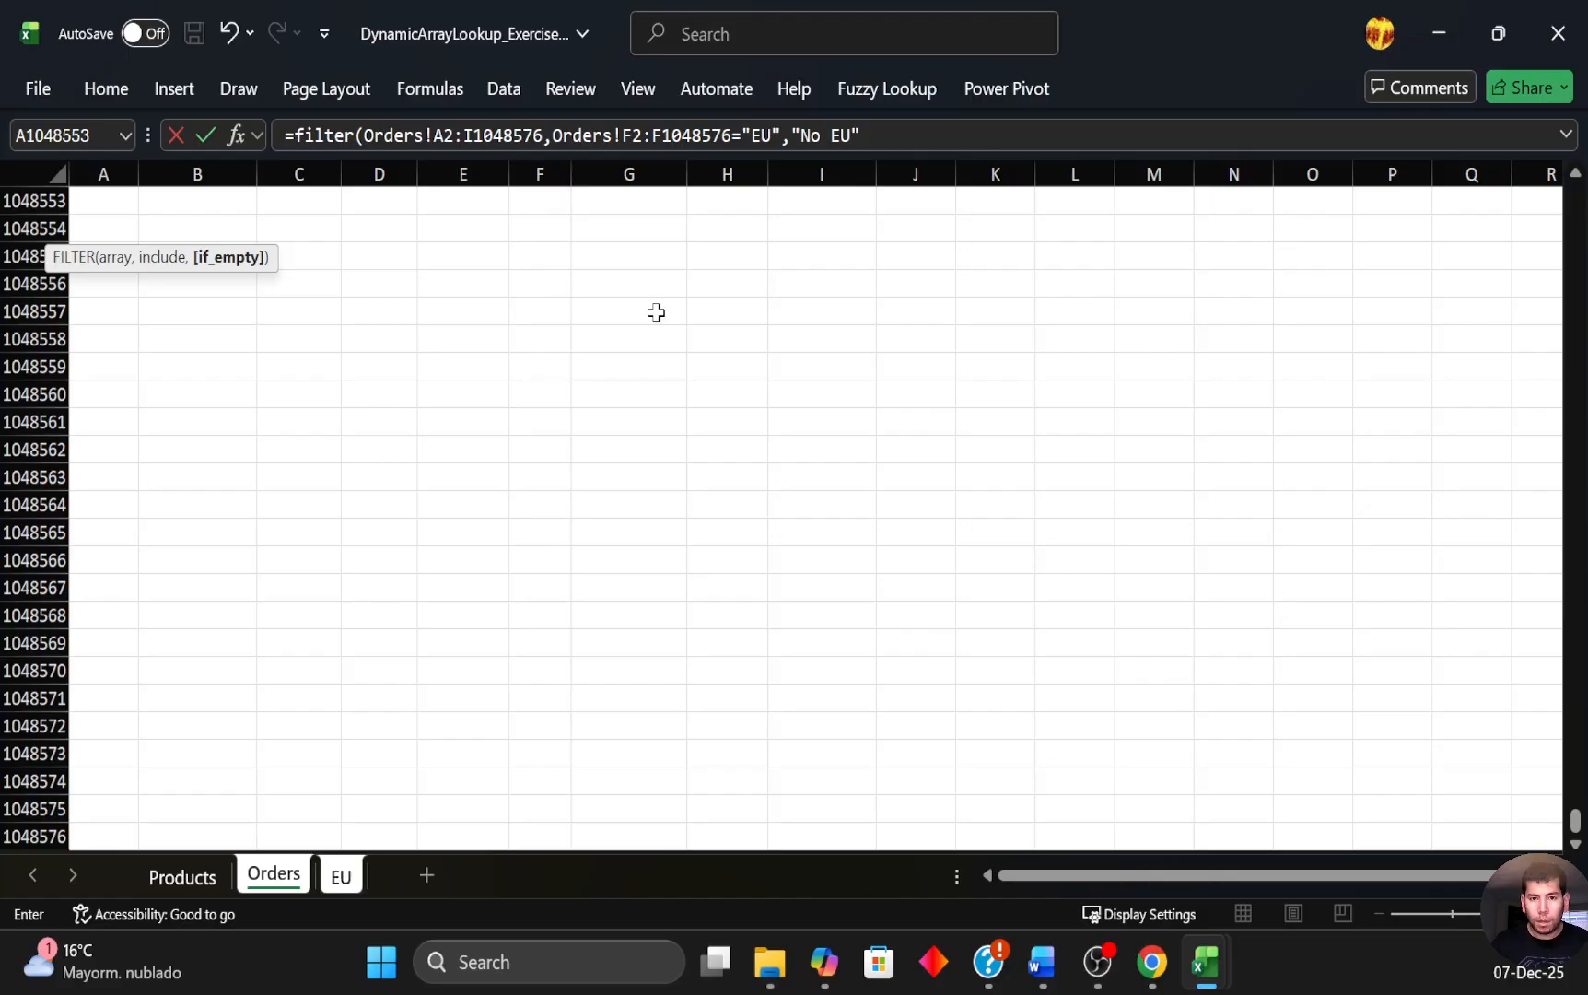
text())
key(Return)
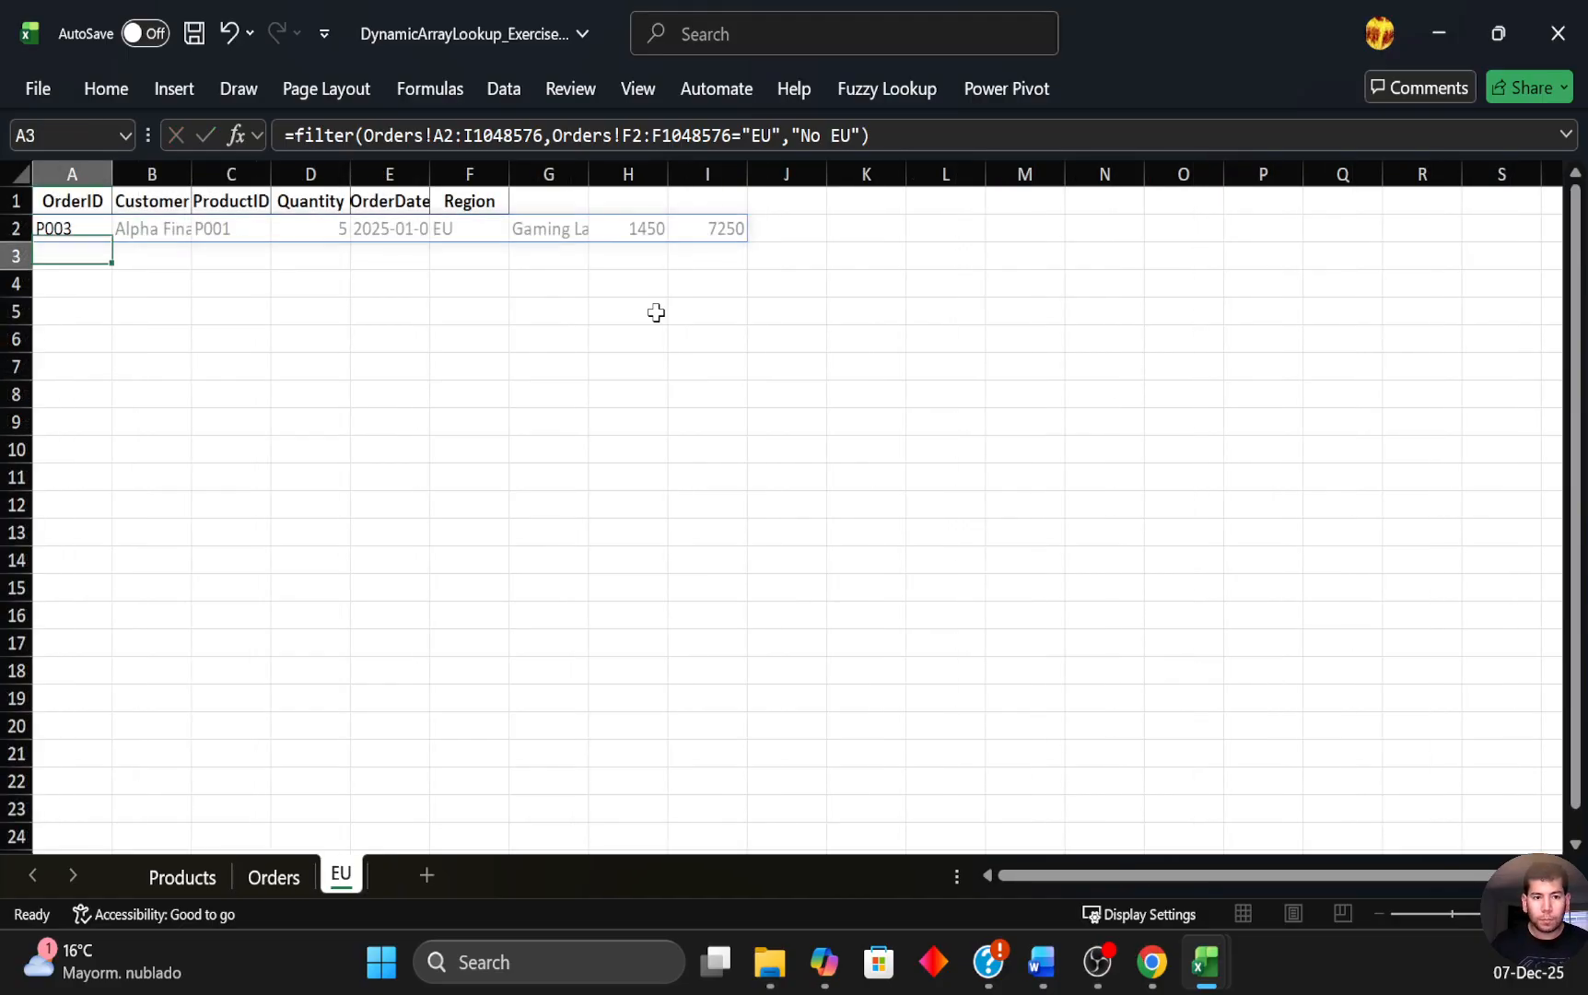
Examine the spilled FILTER result across row 2 of the EU sheet.
key(Up)
key(Right)
key(Right)
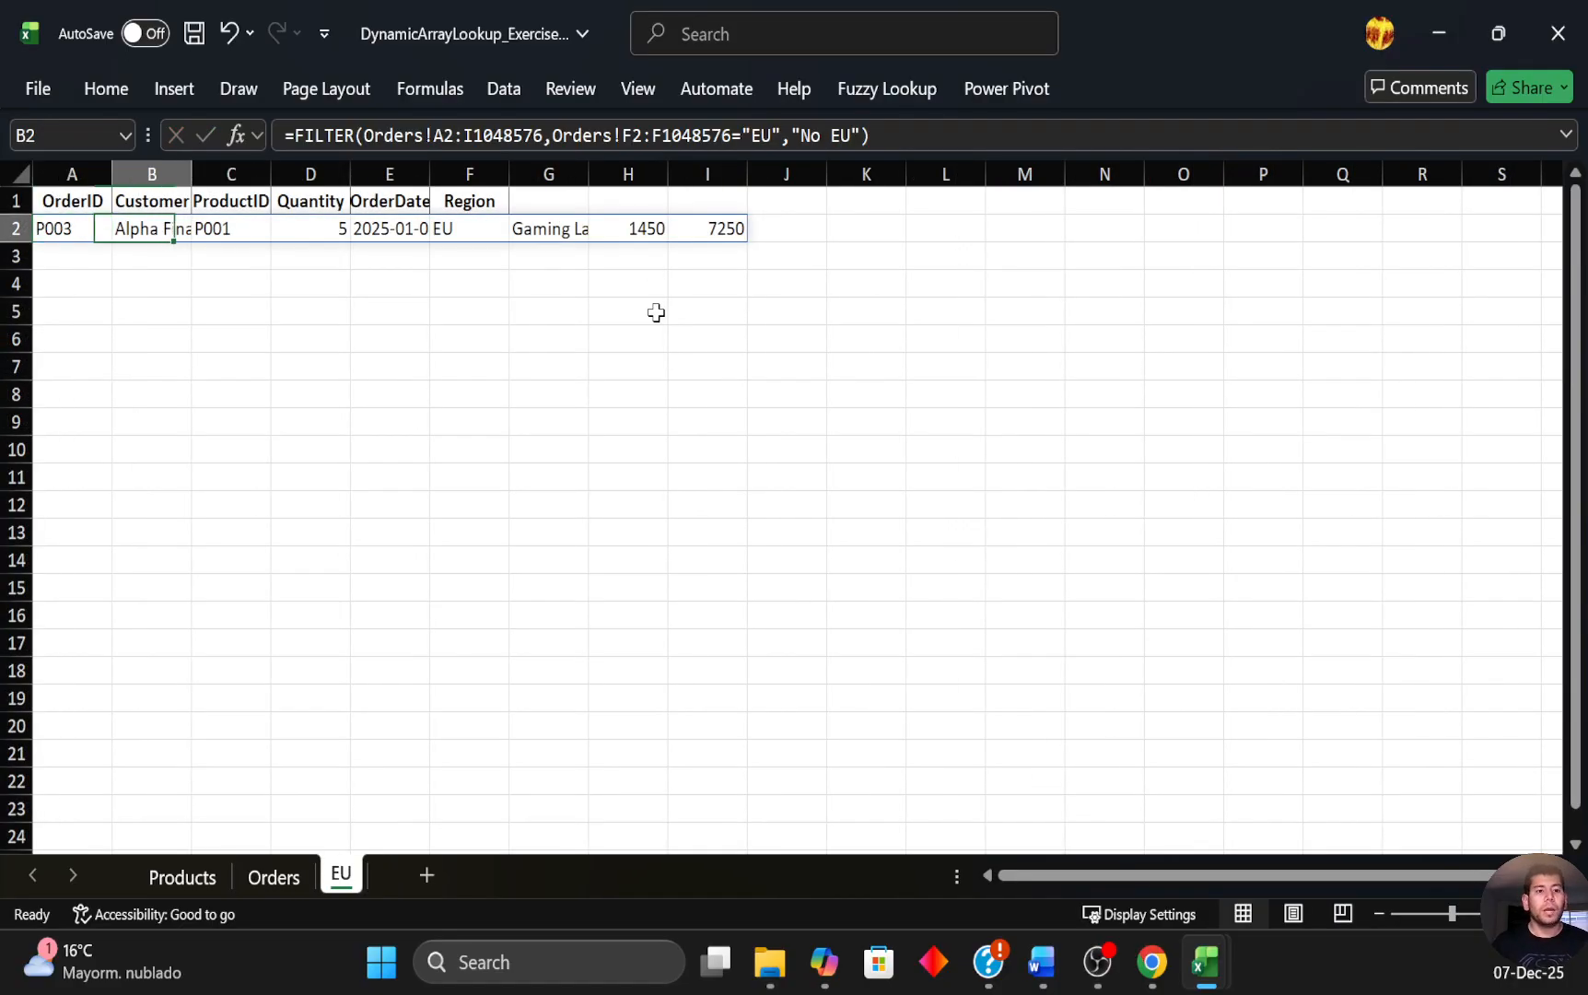
key(Left)
key(Left)
key(Right)
key(Right)
key(Right)
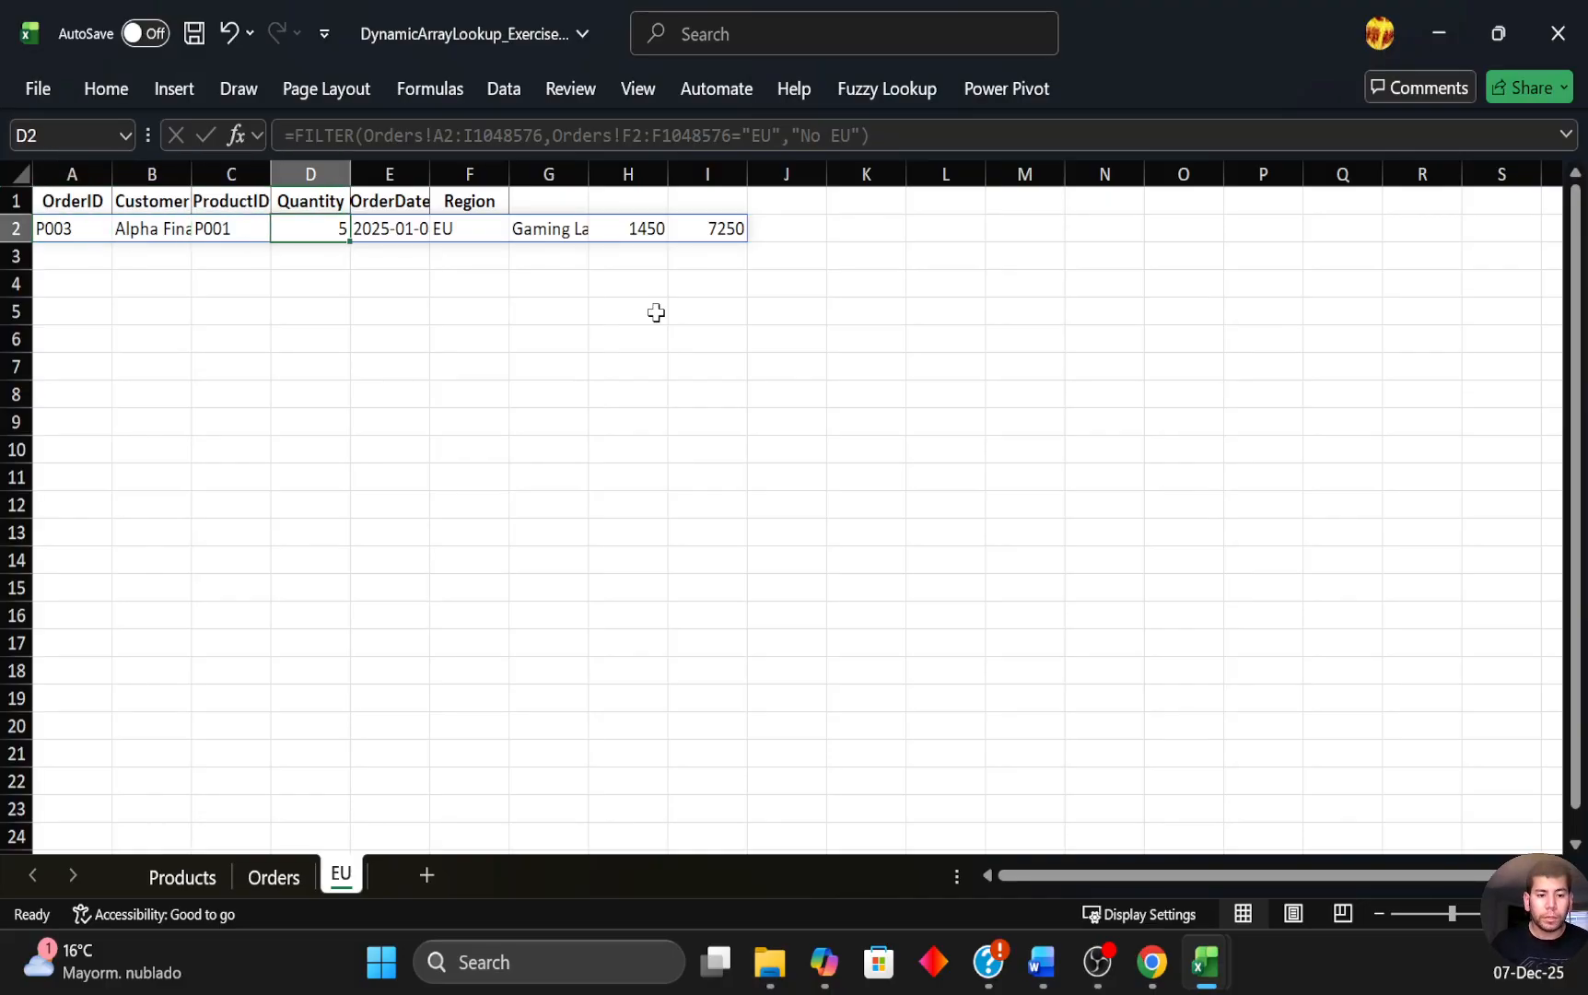
Make the entire EU order row, row 4 of the Orders sheet, bold.
key(ctrl+Page_Up)
key(Up)
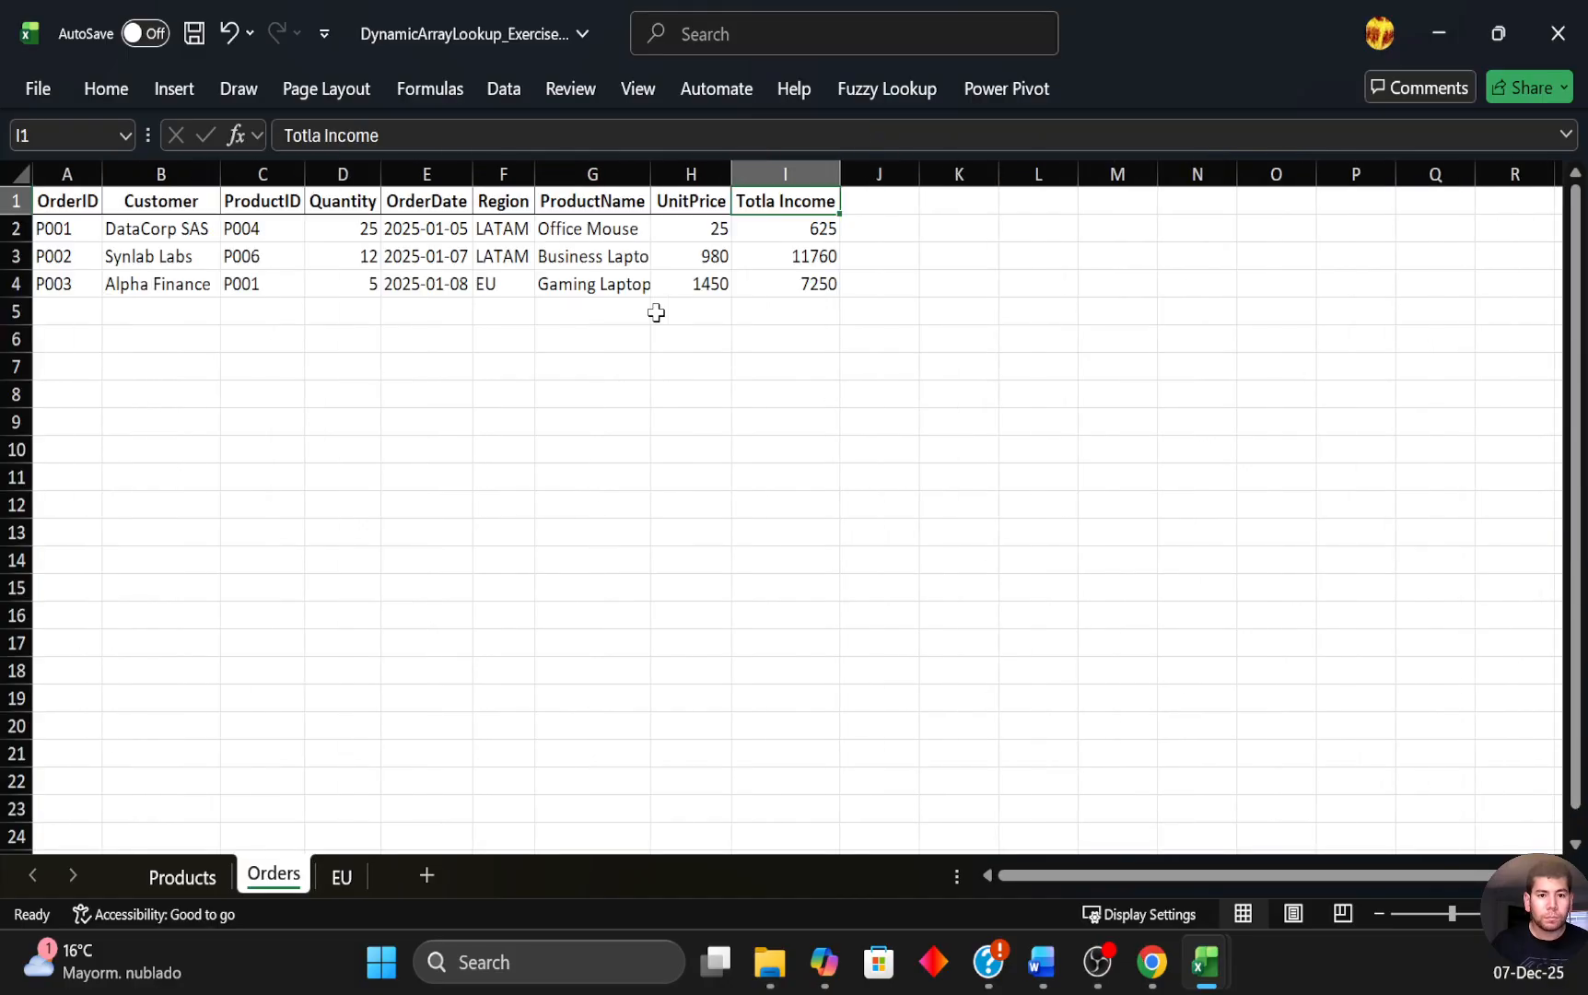
key(Down)
key(Down)
key(Left)
key(Left)
key(Left)
key(Left)
key(Left)
key(Left)
key(Left)
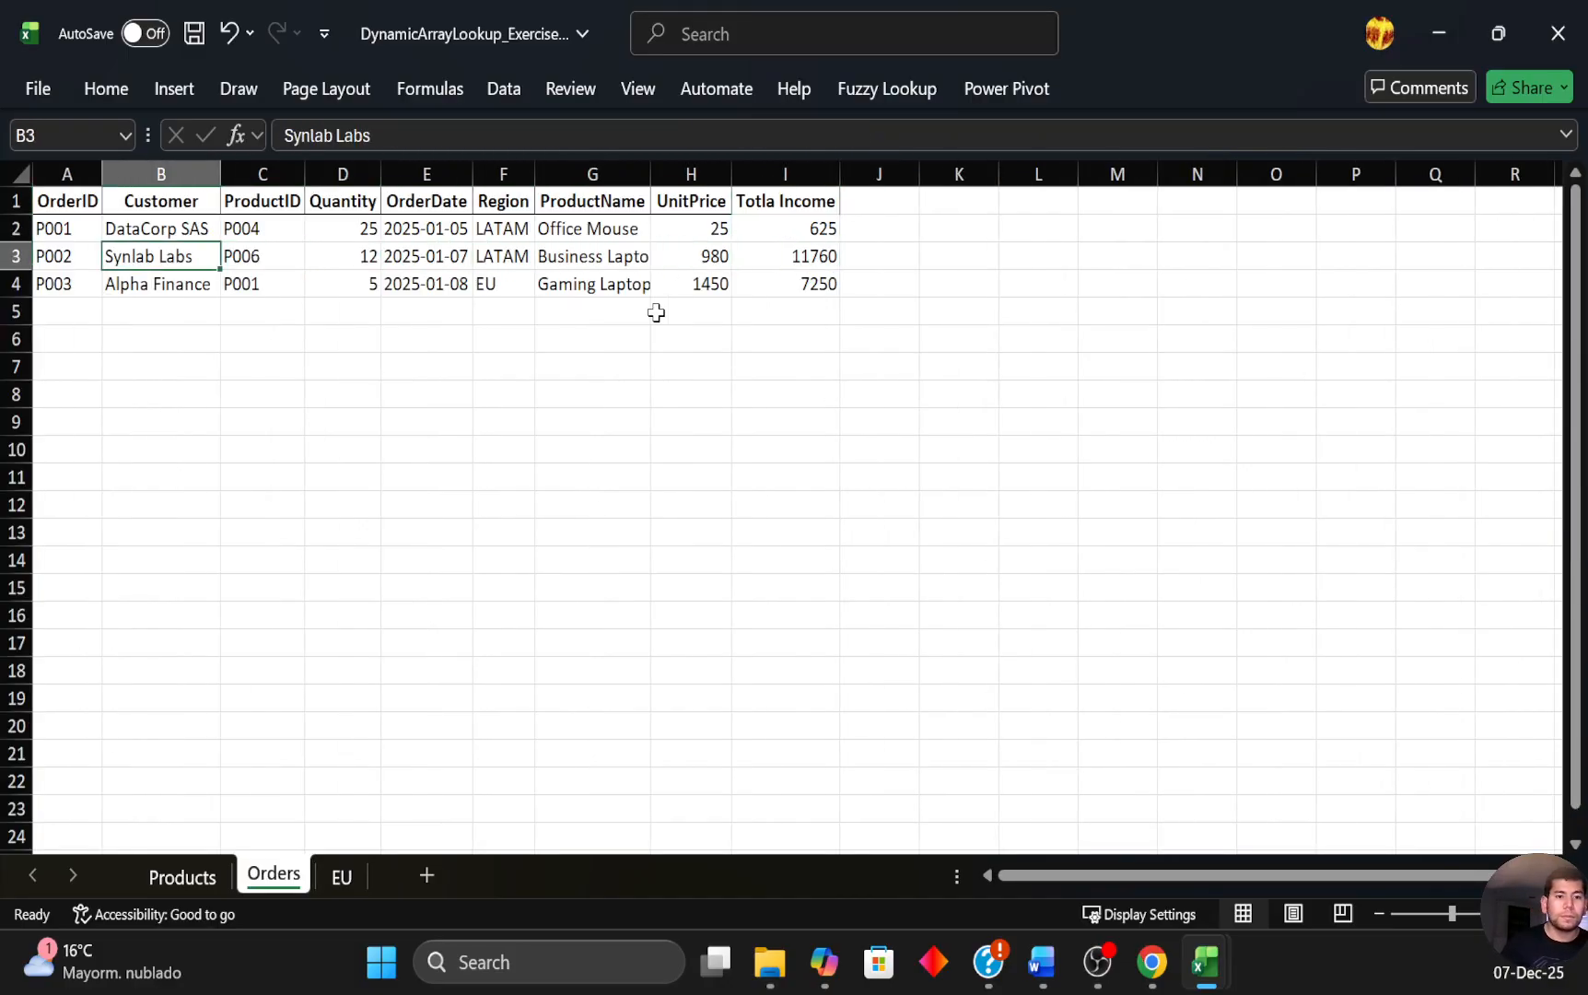
key(Down)
key(Down)
key(Up)
key(Up)
key(Left)
key(Down)
key(shift+space)
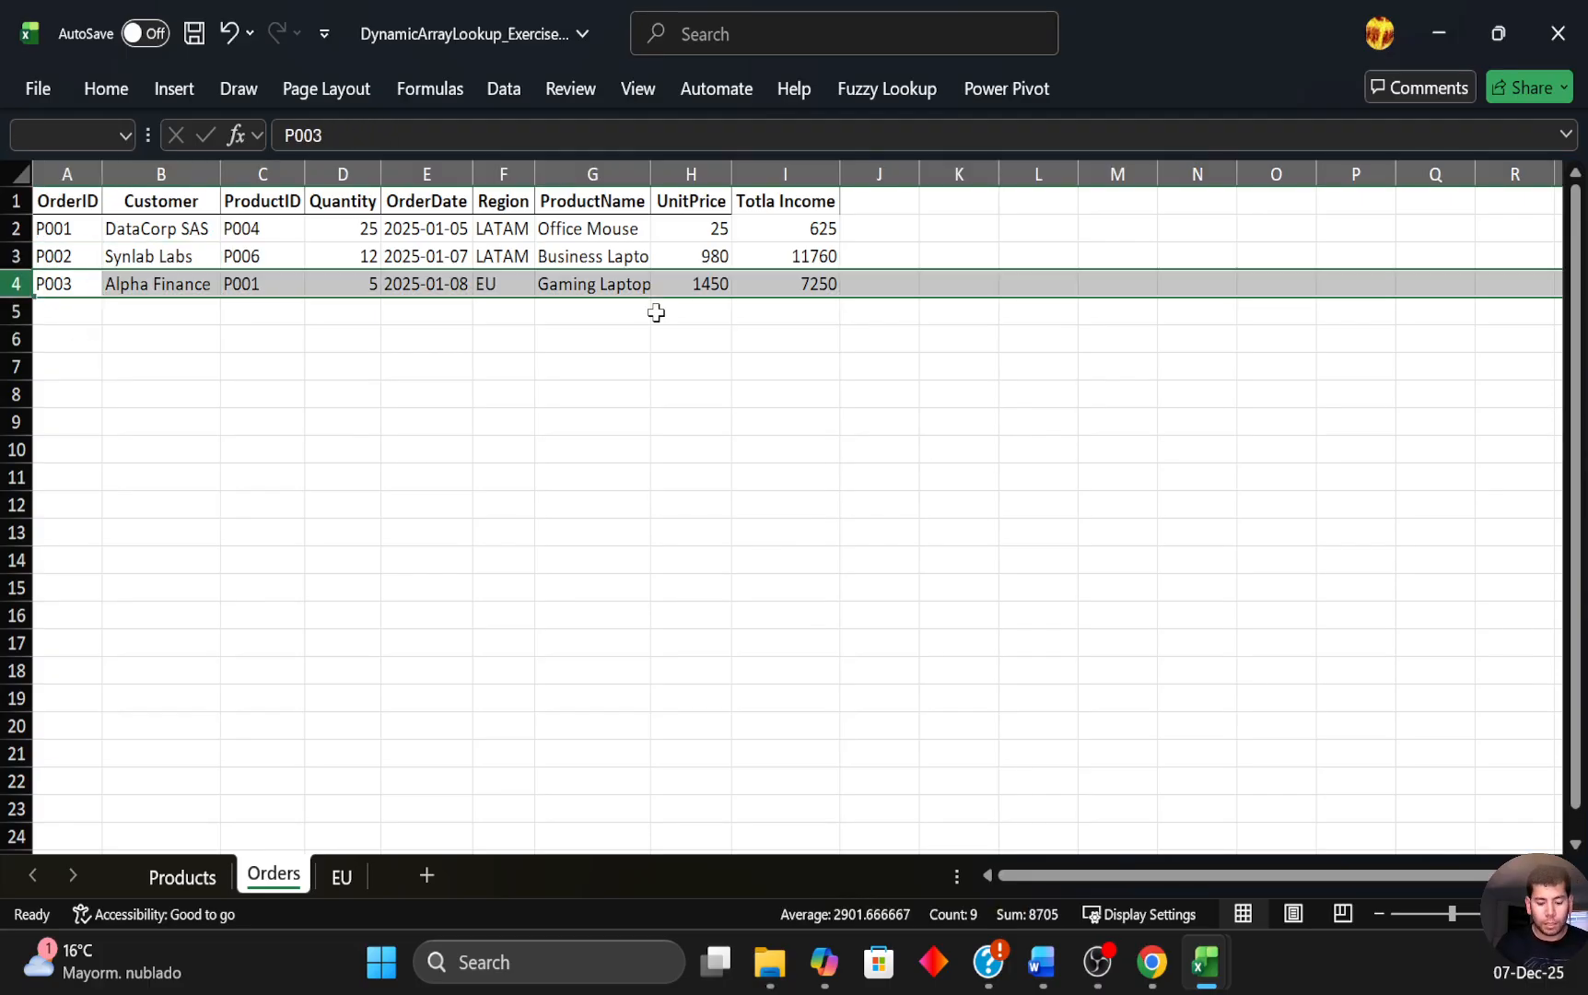
key(ctrl+b)
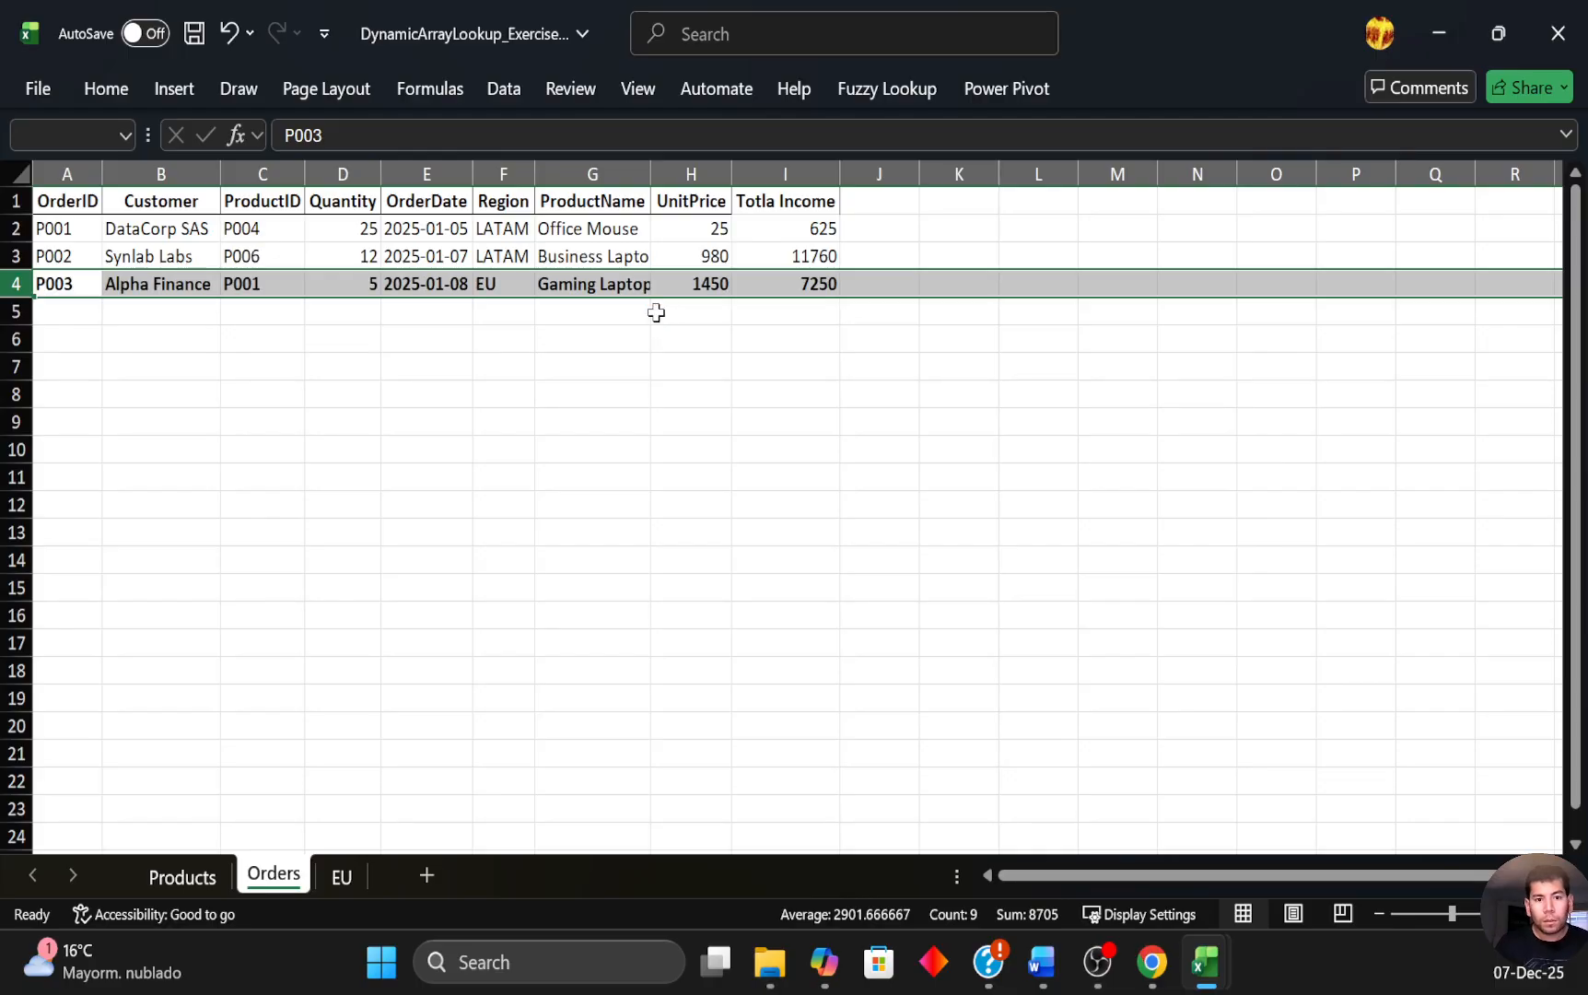
Compare the values across row 4 of the Orders sheet with the filtered row on the EU sheet.
key(Right)
key(Right)
key(Right)
key(Right)
key(Right)
key(Right)
key(Right)
key(Right)
key(Right)
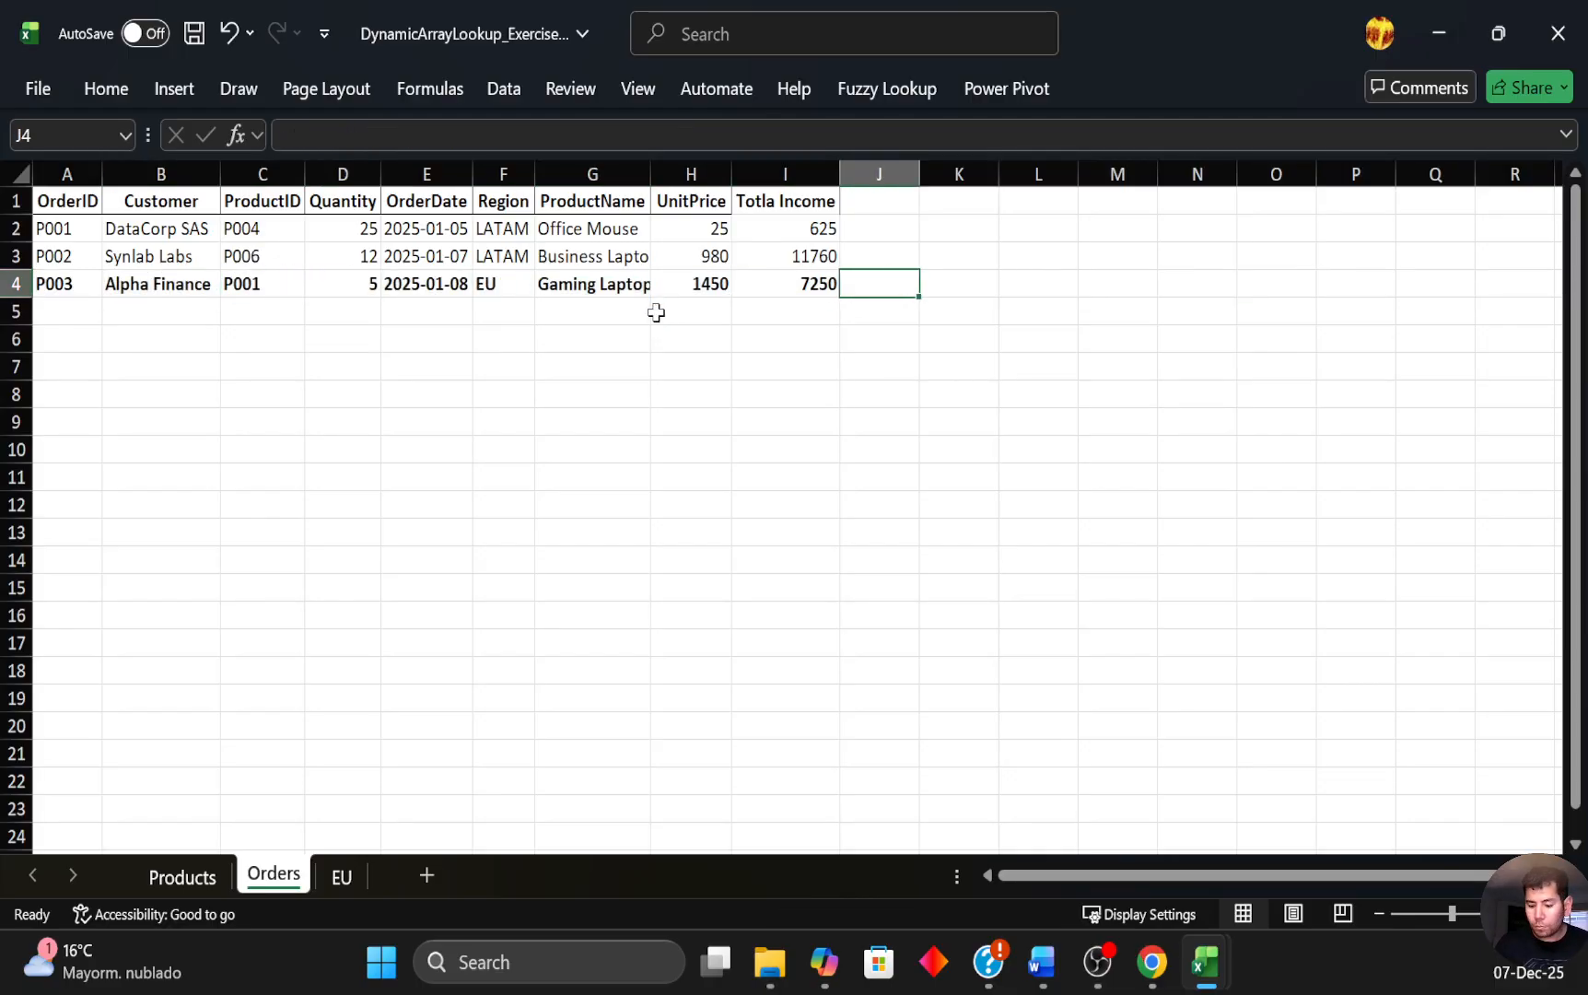
key(ctrl+Page_Down)
key(Right)
key(Left)
key(Left)
key(Left)
key(Left)
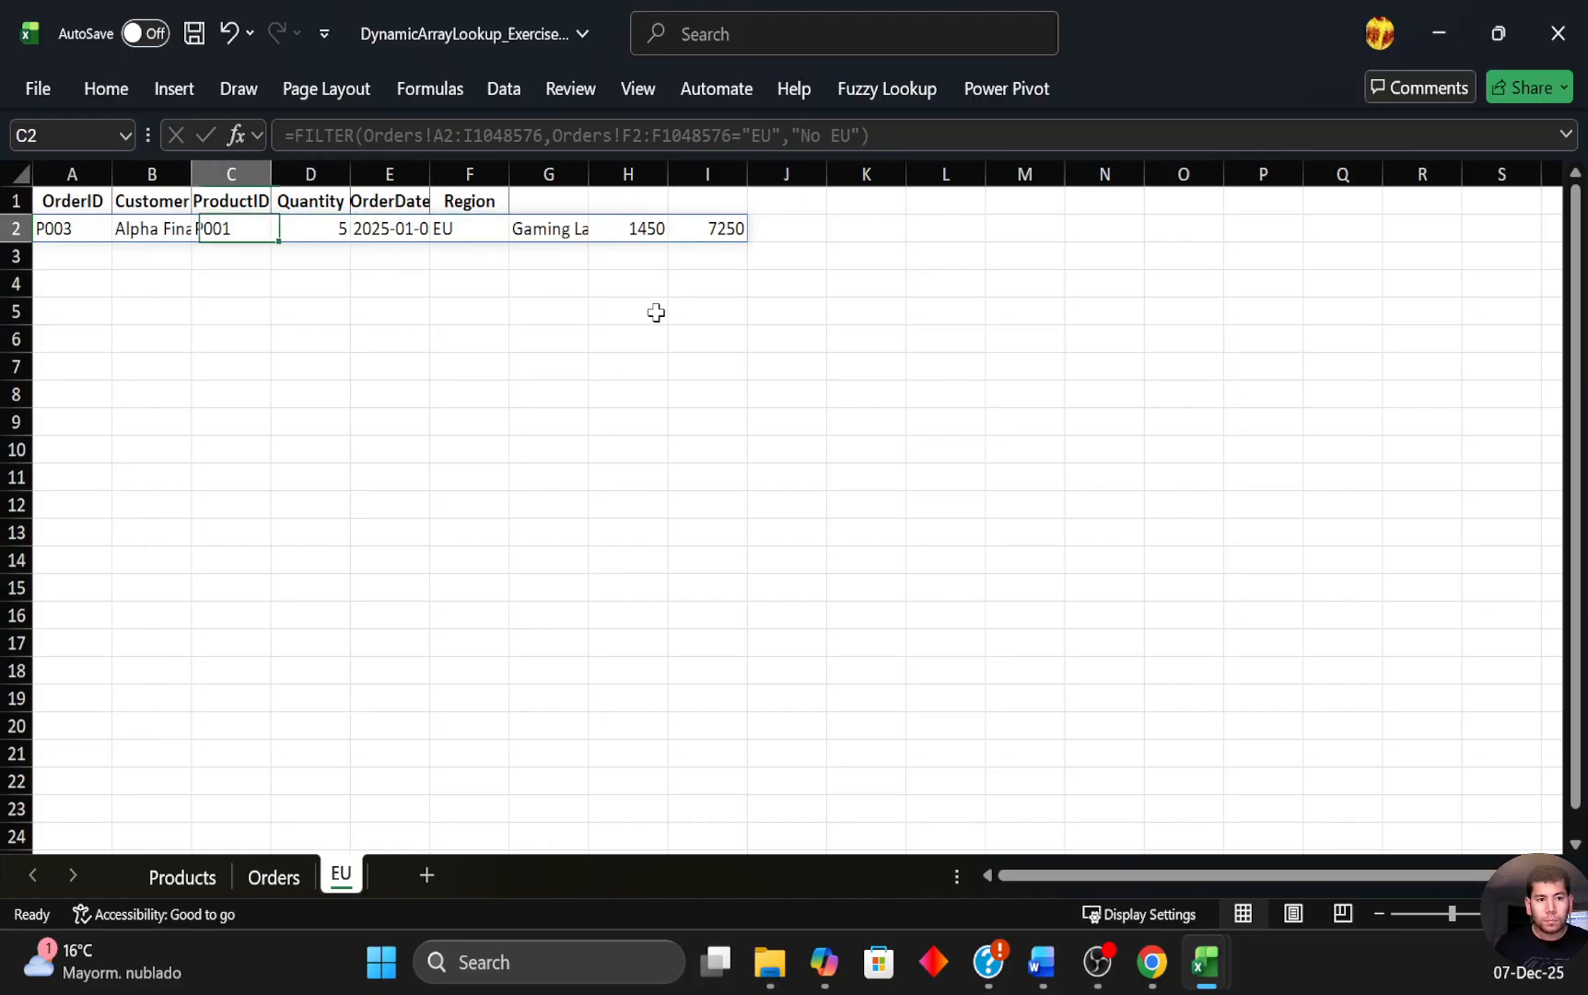